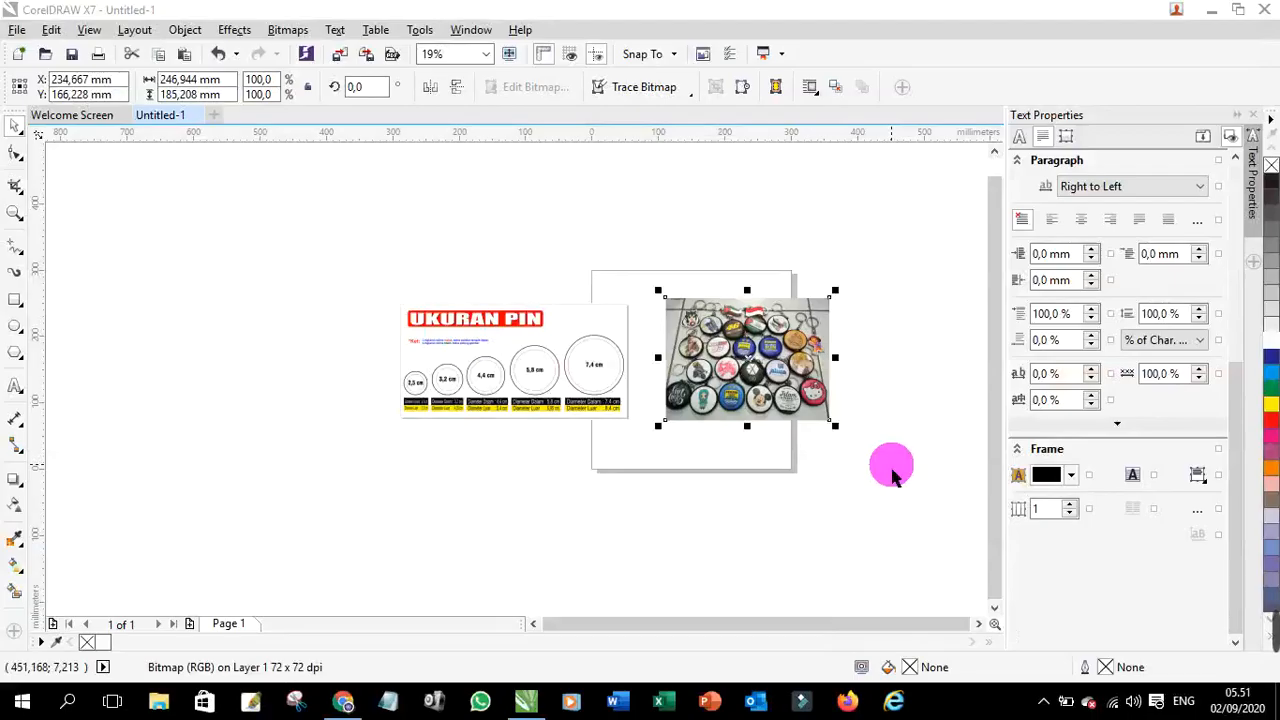
Step: Examine the pin size chart, including its inner and outer diameters, and the keychain photo beside it
scroll(491, 411, "up", 2)
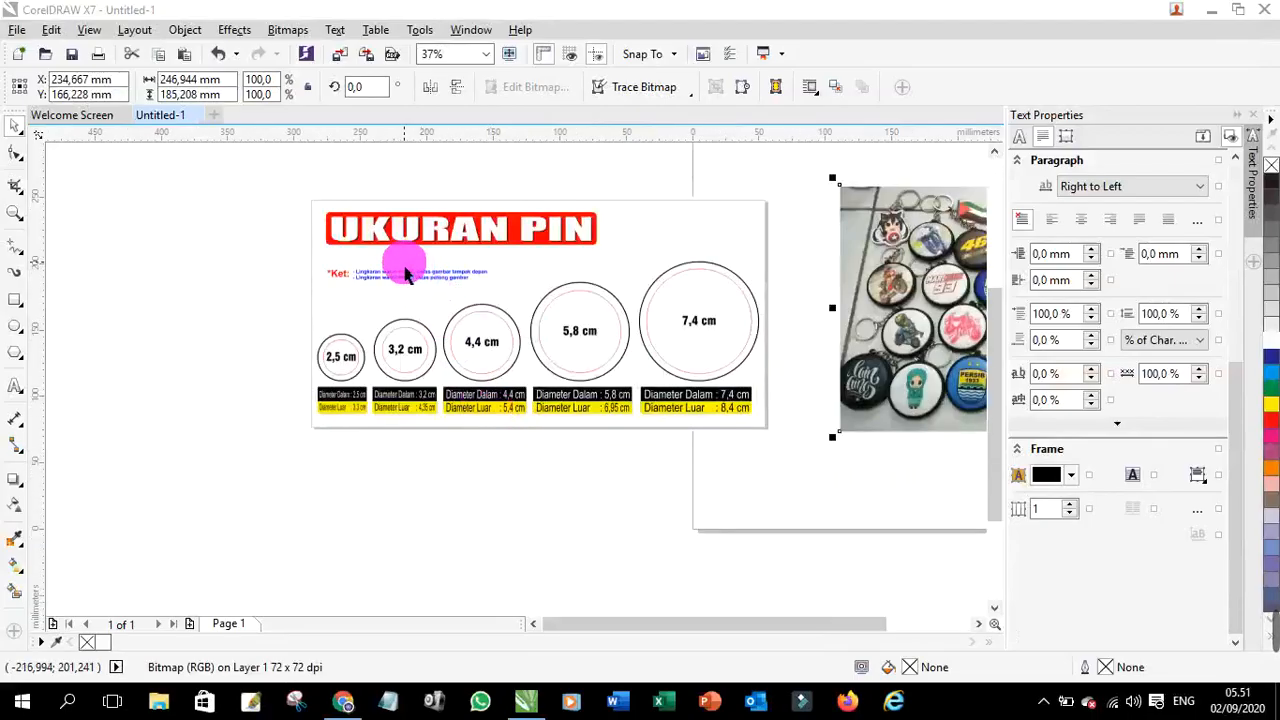
scroll(405, 275, "up", 2)
left_click_drag(585, 624, 616, 632)
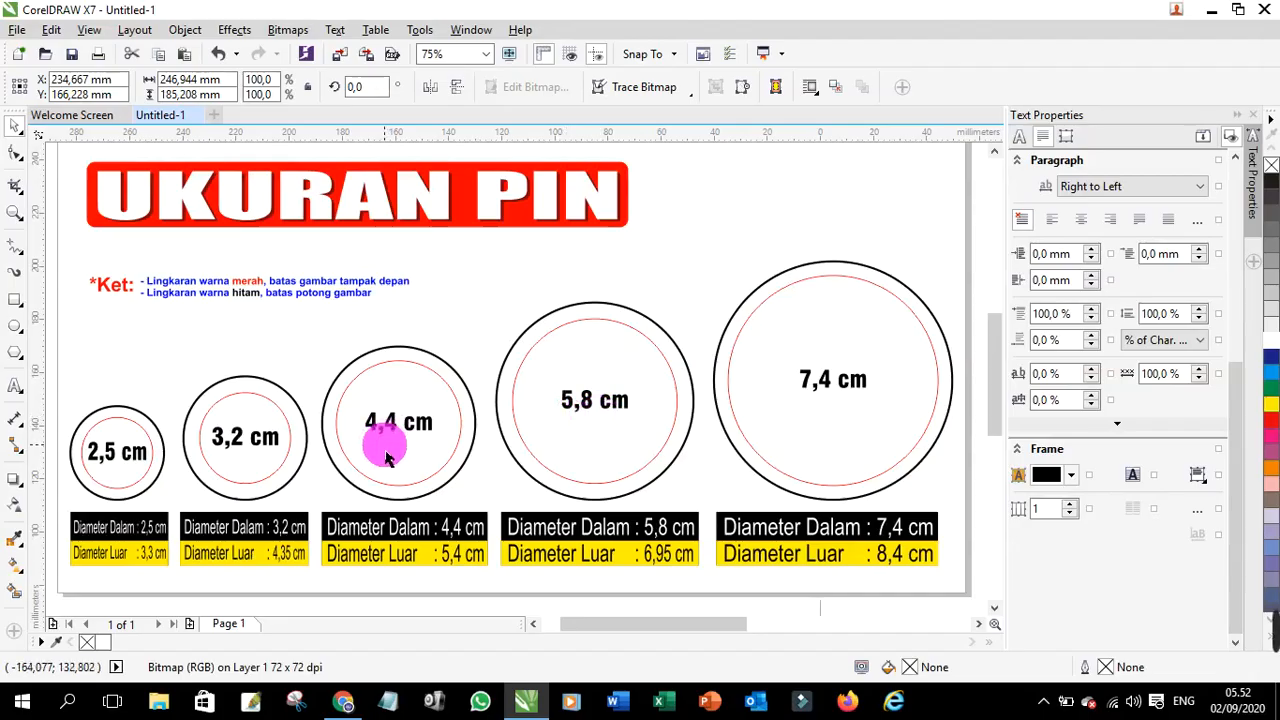
scroll(381, 458, "down", 1)
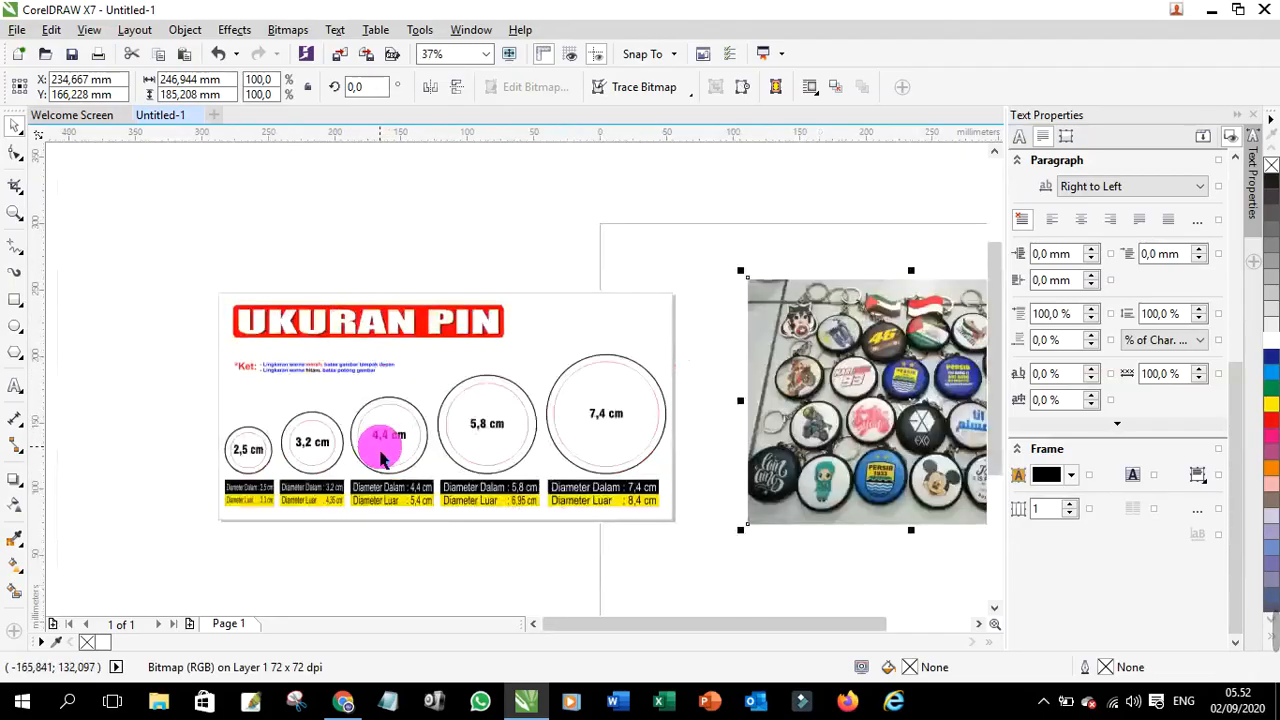
scroll(634, 471, "down", 1)
scroll(700, 398, "up", 1)
scroll(700, 398, "up", 1)
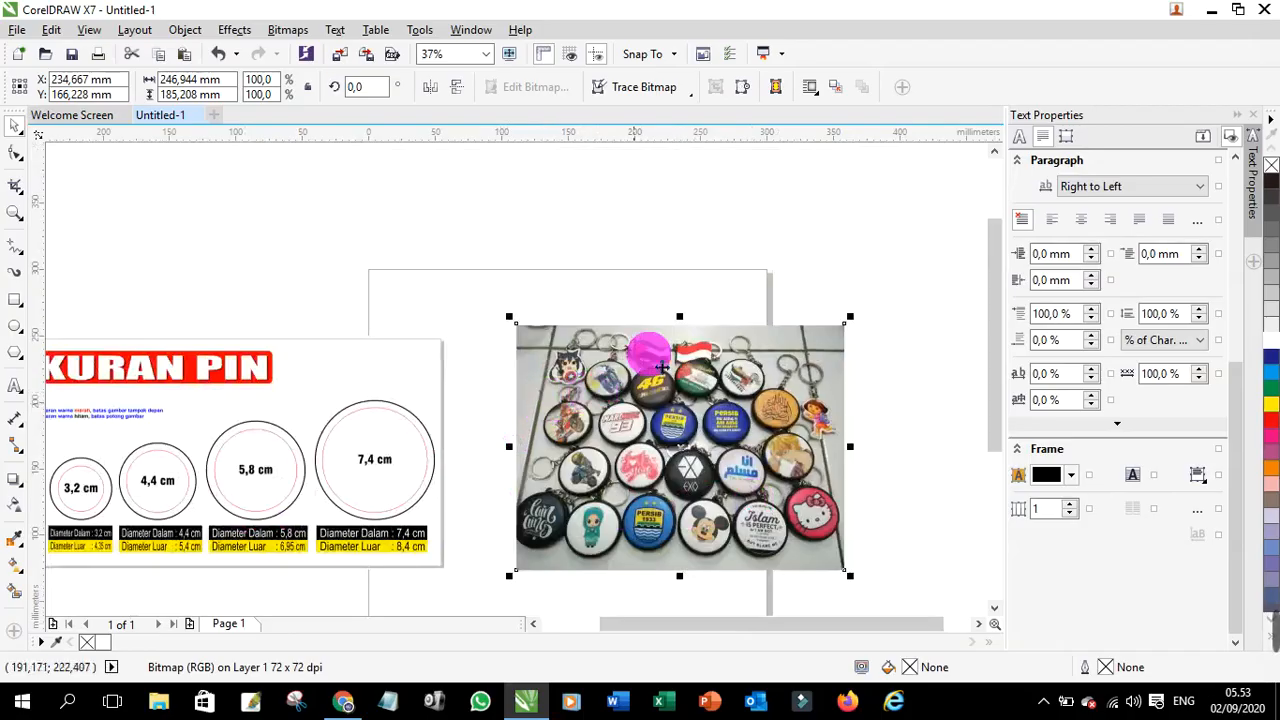
Step: Move the keychain photo off the page to the empty area on its right
scroll(716, 306, "down", 1)
left_click_drag(680, 379, 855, 405)
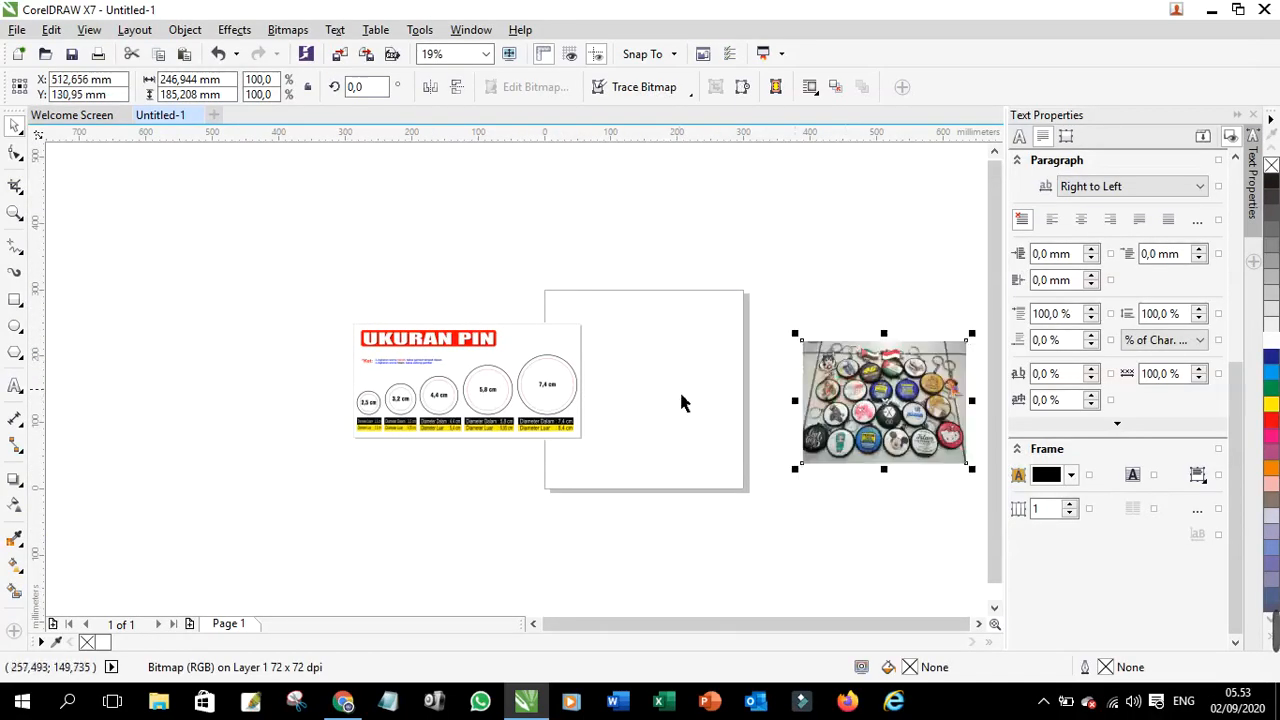
Step: Deselect the photo and change the document's drawing units to centimeters
scroll(597, 372, "up", 2)
scroll(634, 291, "down", 1)
scroll(530, 398, "up", 1)
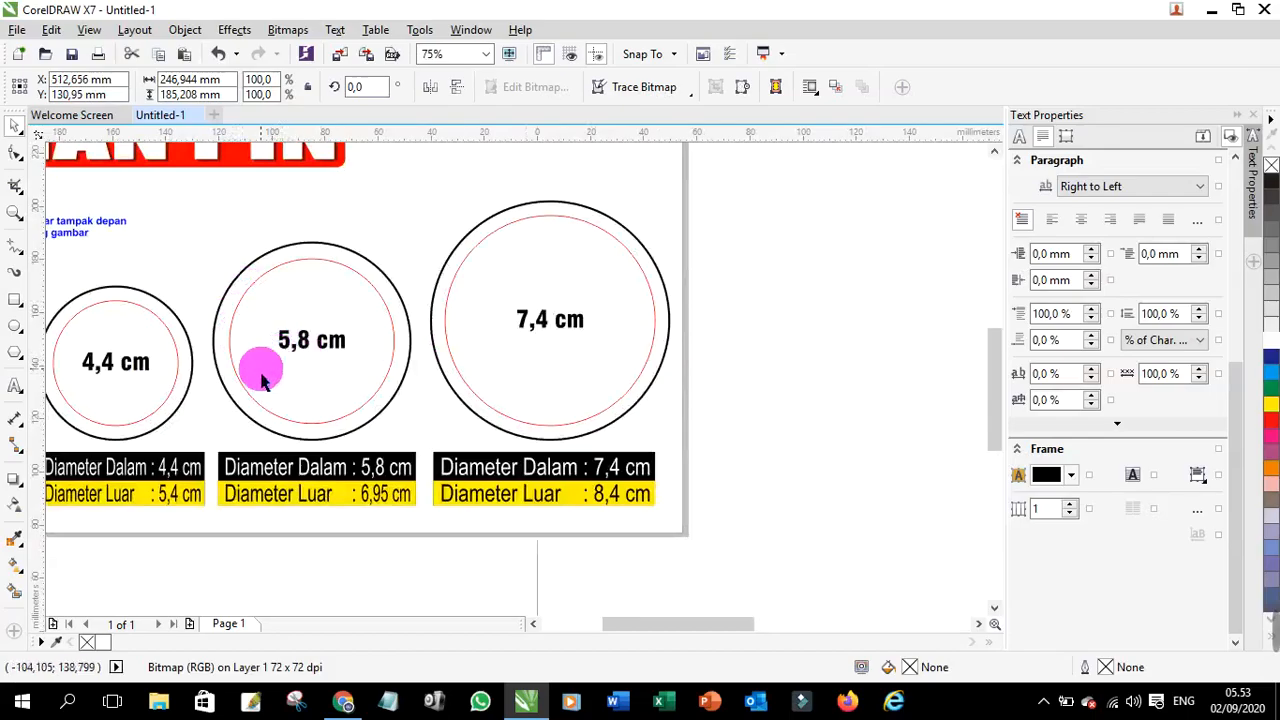
scroll(328, 360, "down", 1)
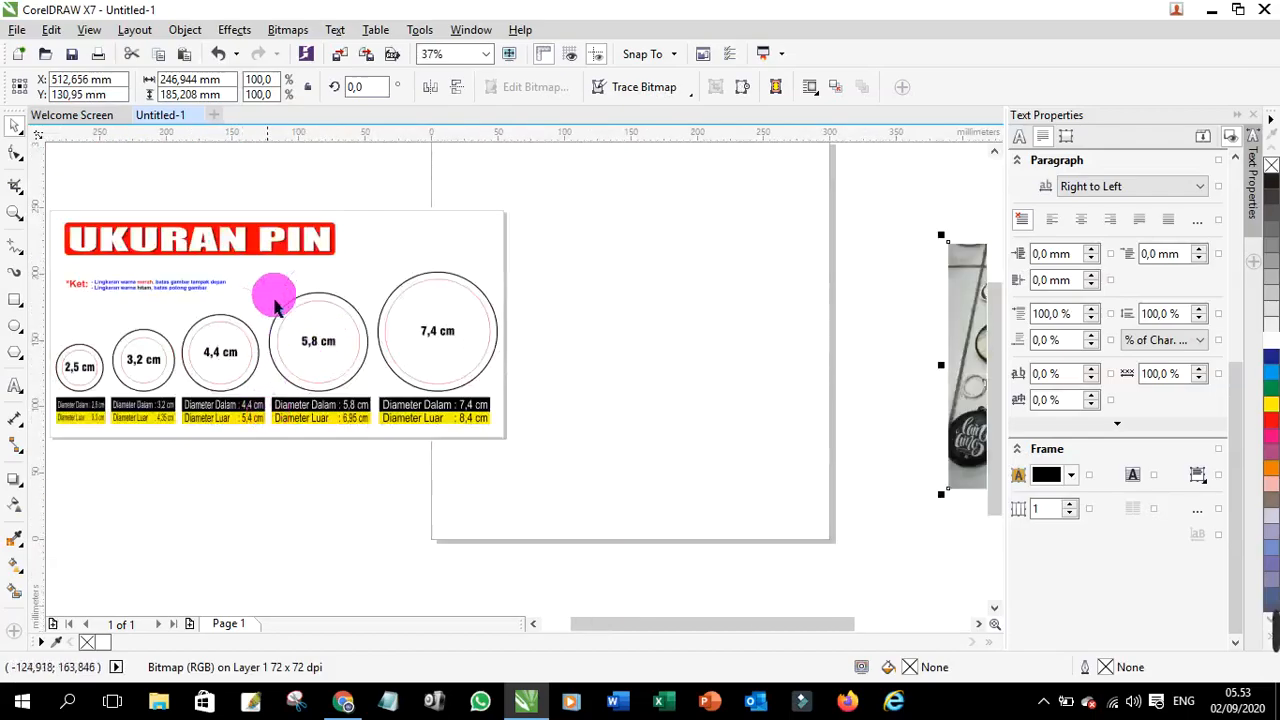
left_click(288, 180)
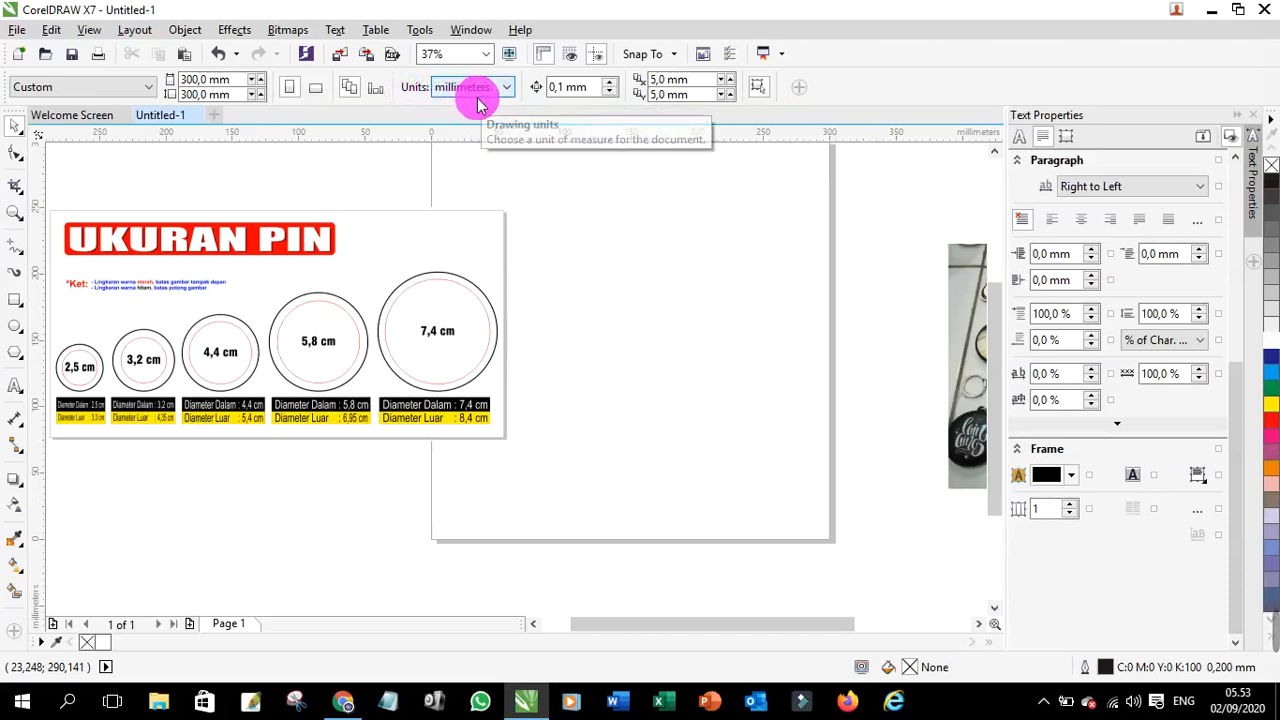
left_click(508, 89)
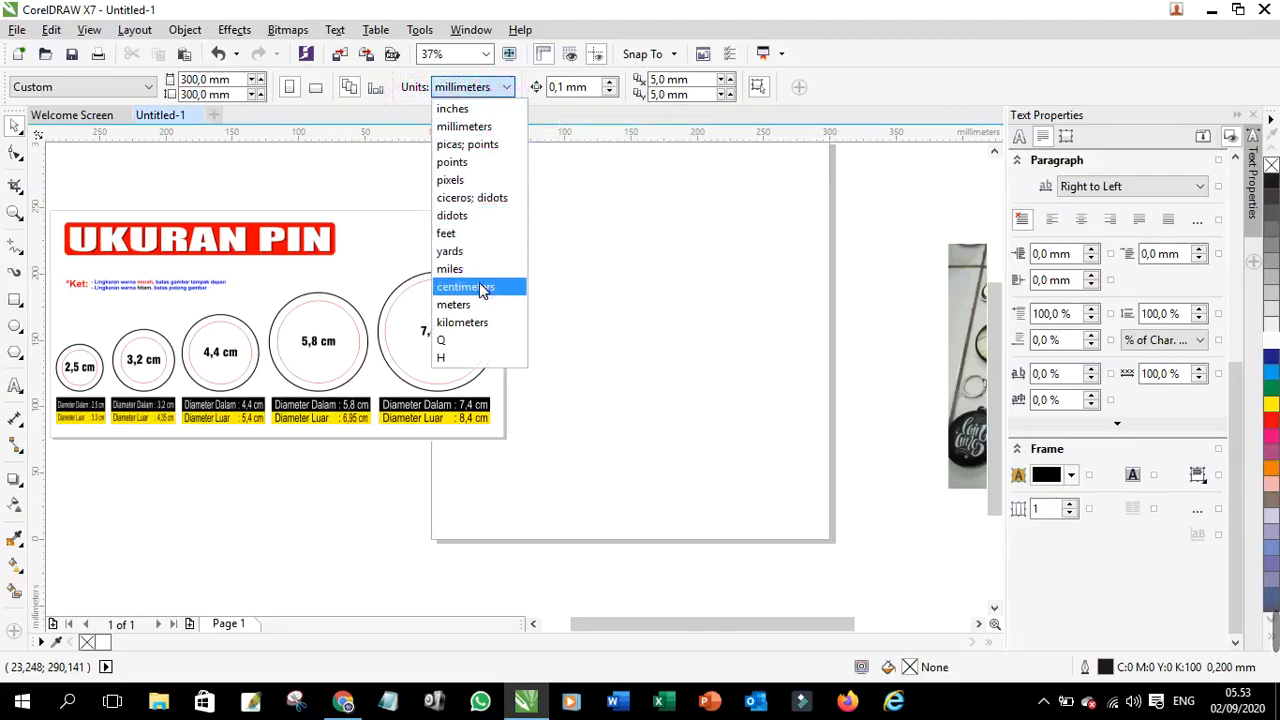
left_click(483, 289)
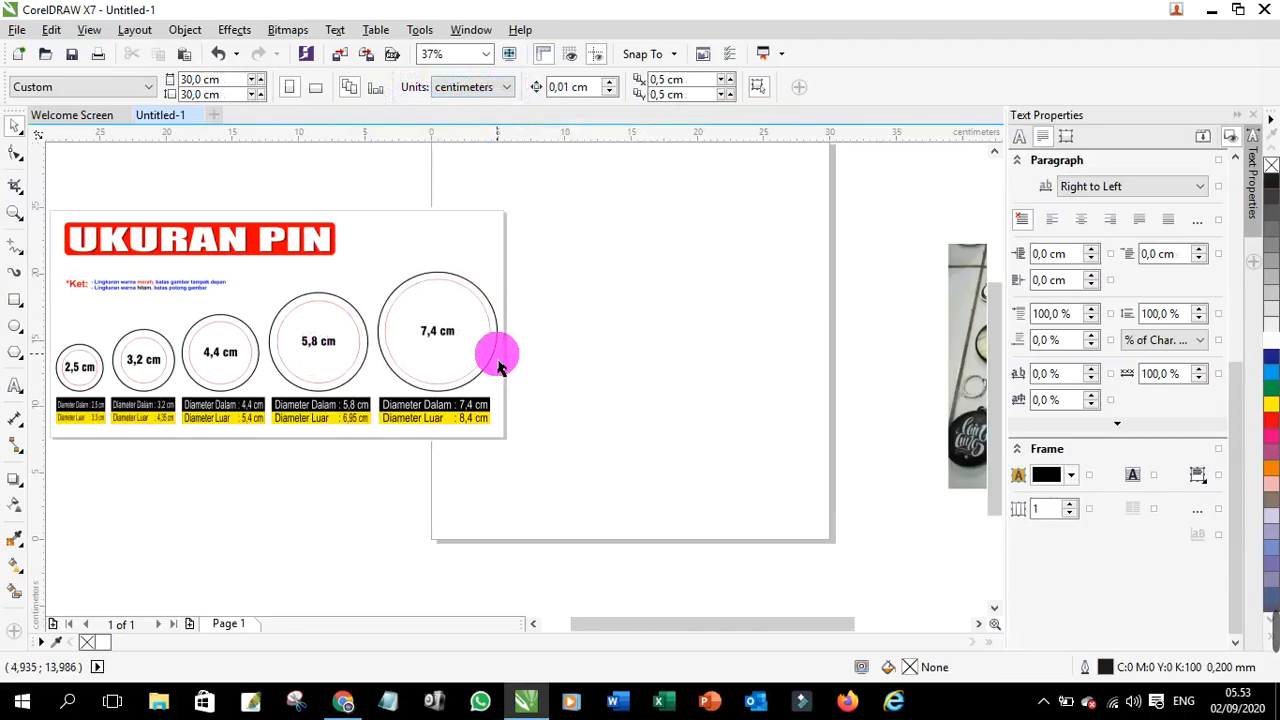
left_click(14, 331)
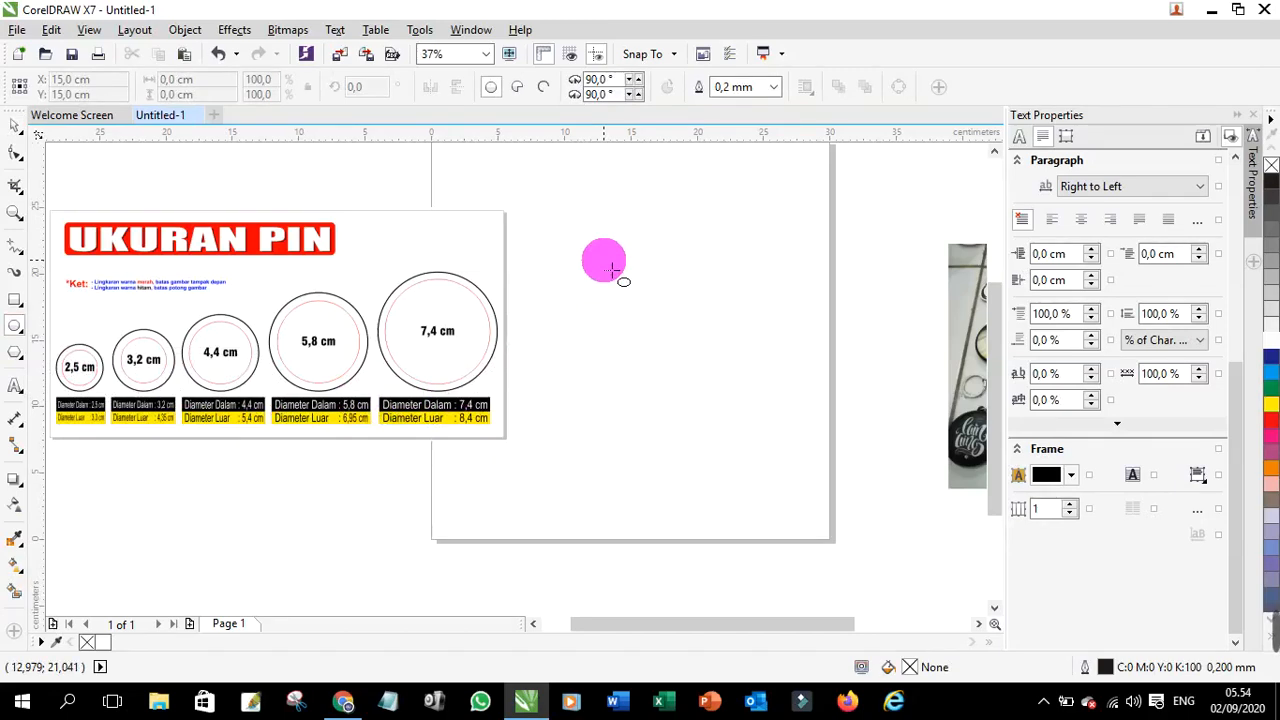
left_click_drag(605, 262, 679, 394)
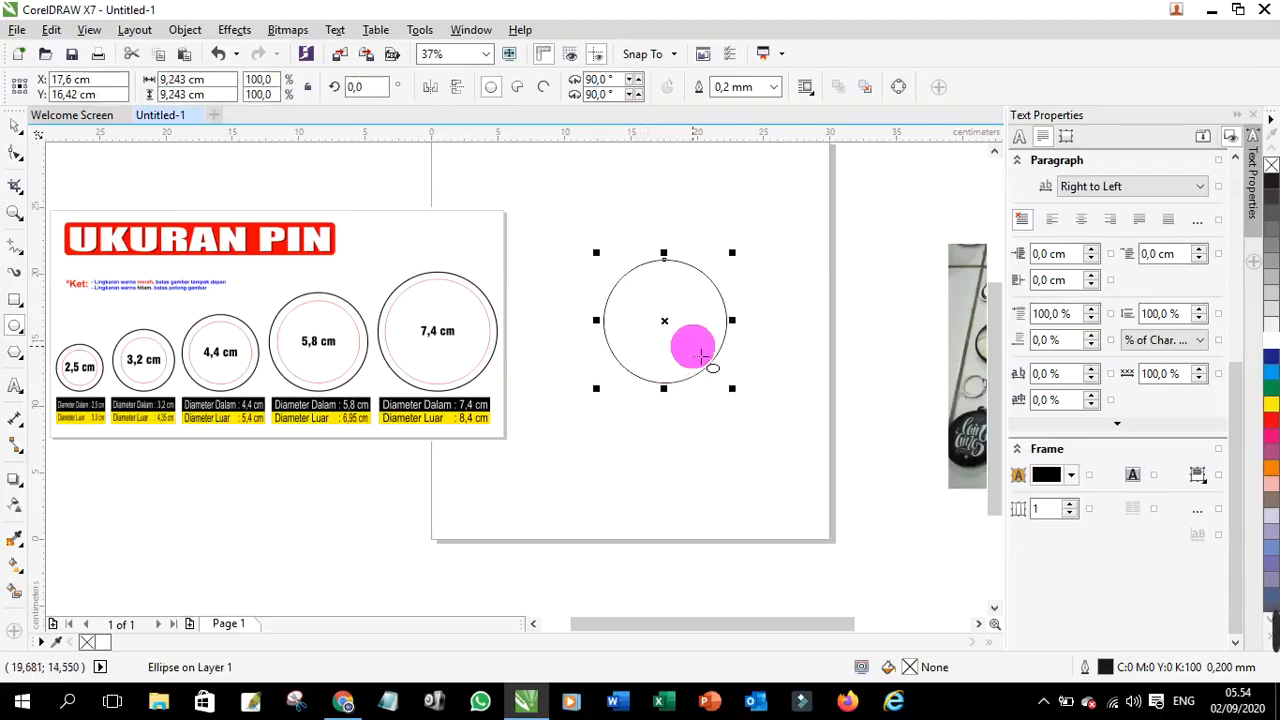
key("Delete")
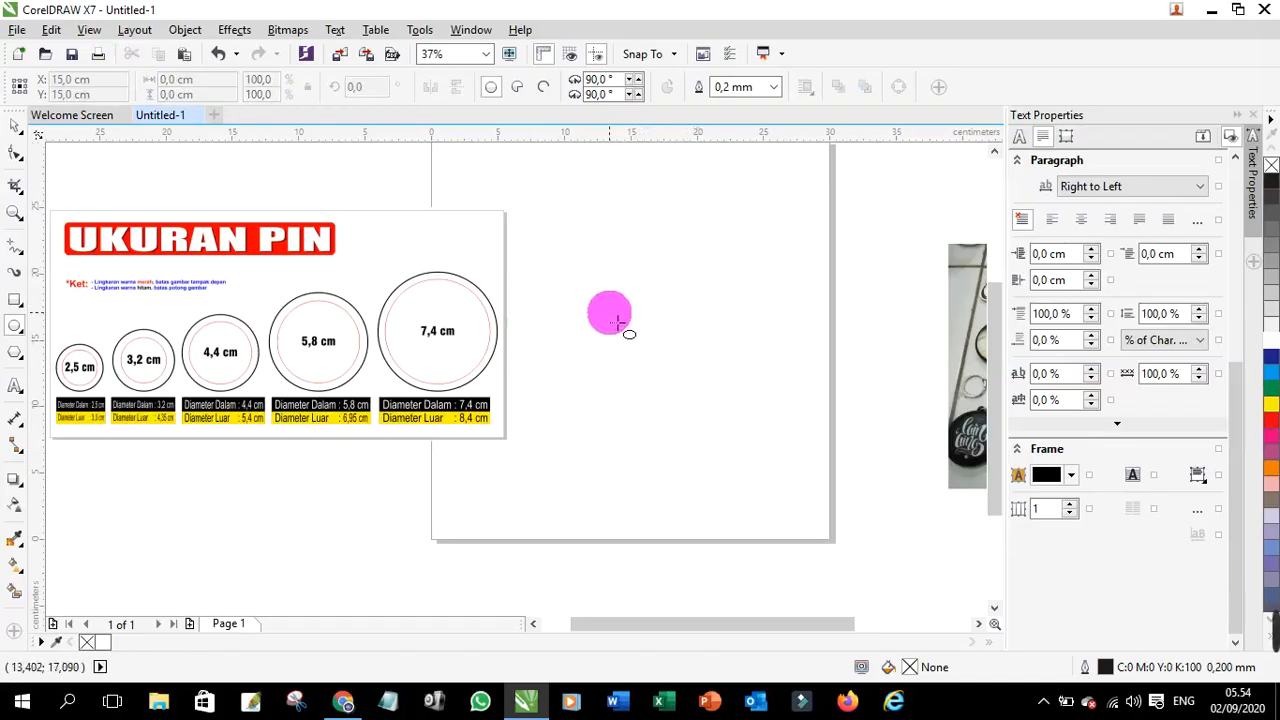
mouse_move(600, 262)
left_mouse_down()
mouse_move(686, 434)
mouse_move(806, 446)
mouse_move(788, 438)
mouse_move(797, 443)
mouse_move(811, 371)
mouse_move(806, 409)
mouse_move(684, 446)
mouse_move(803, 454)
mouse_move(824, 430)
mouse_move(808, 470)
mouse_move(811, 454)
left_mouse_up()
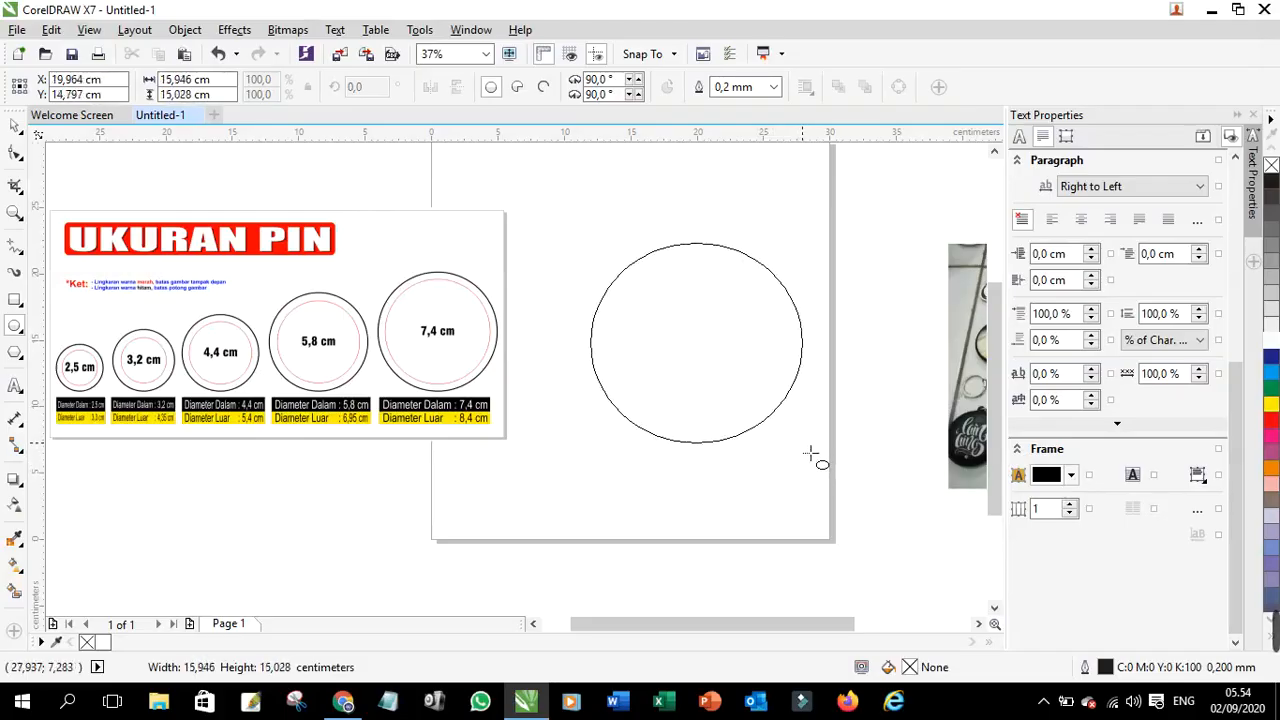
left_click_drag(811, 454, 806, 449)
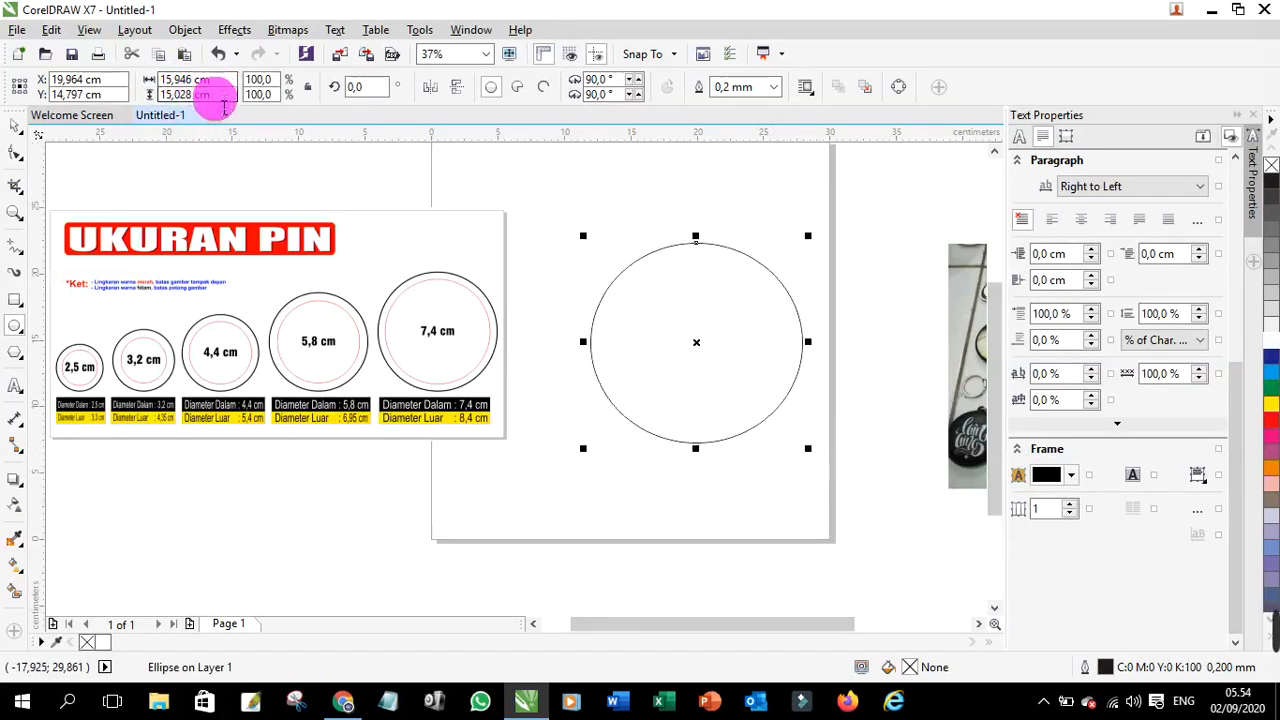
left_click(224, 90)
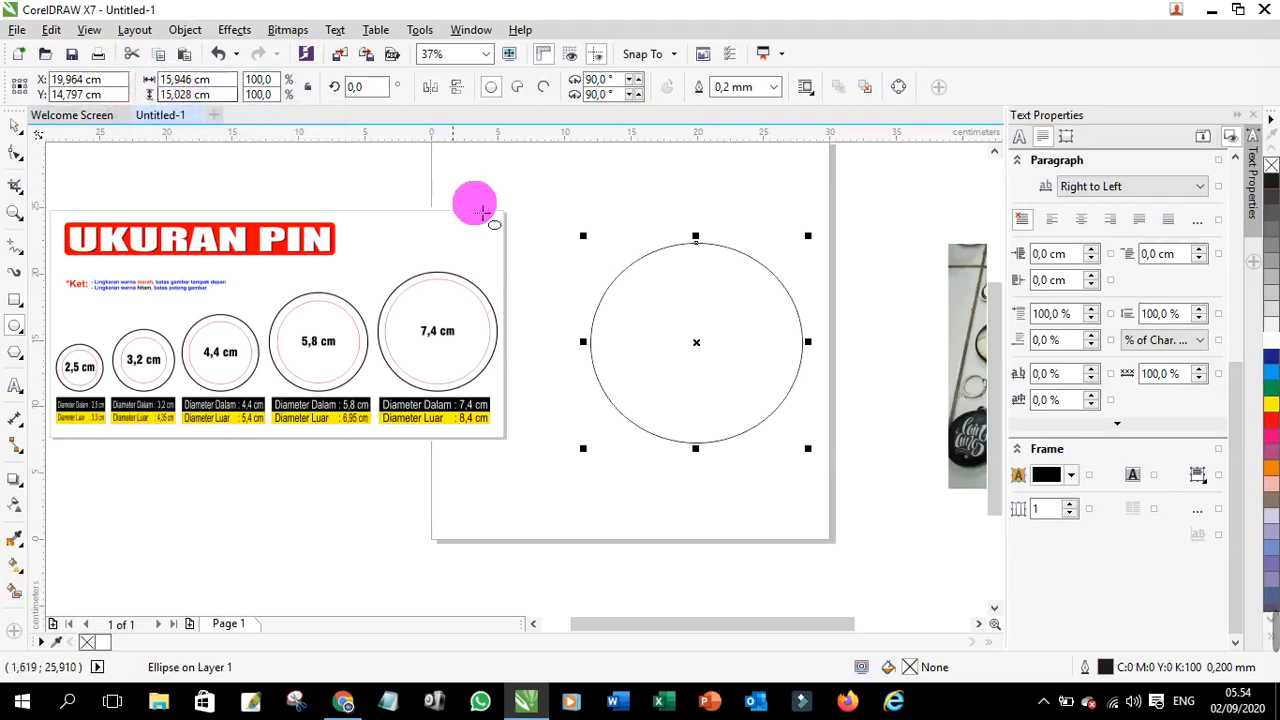
key("Delete")
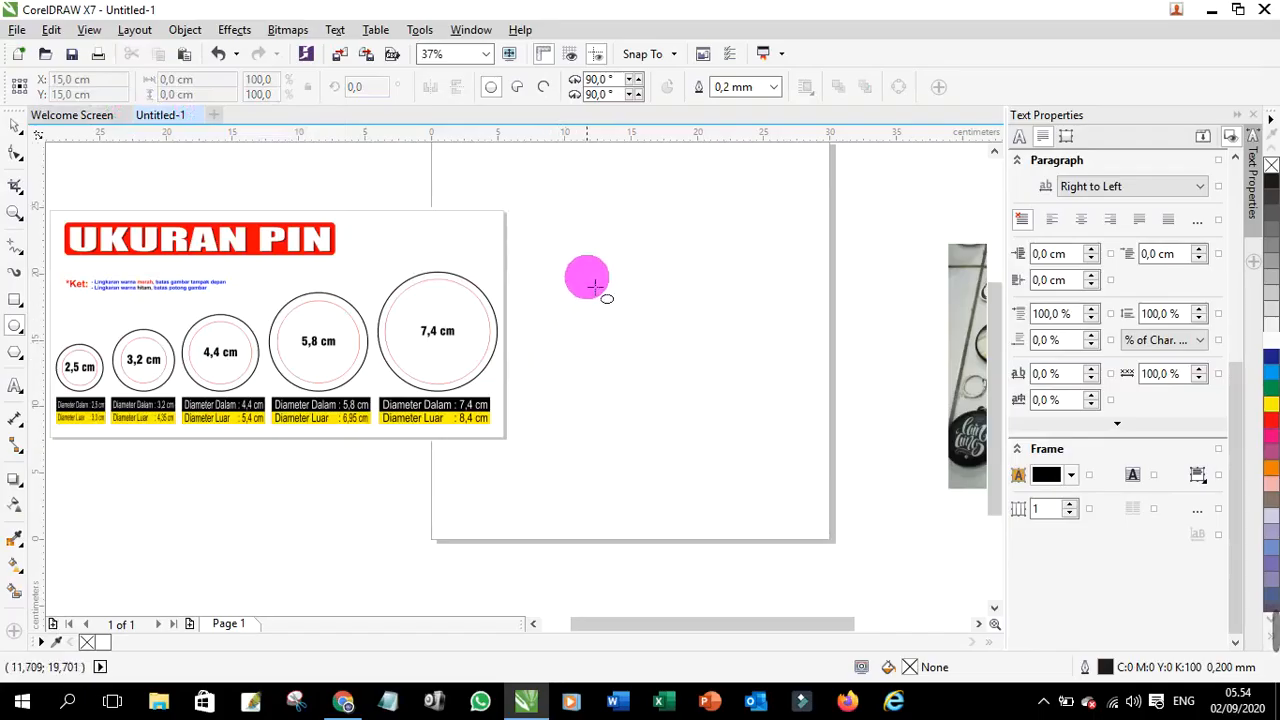
Step: Draw a circle on the blank page area beside the size chart and set its width and height to 5,8 cm
left_click_drag(593, 264, 677, 408)
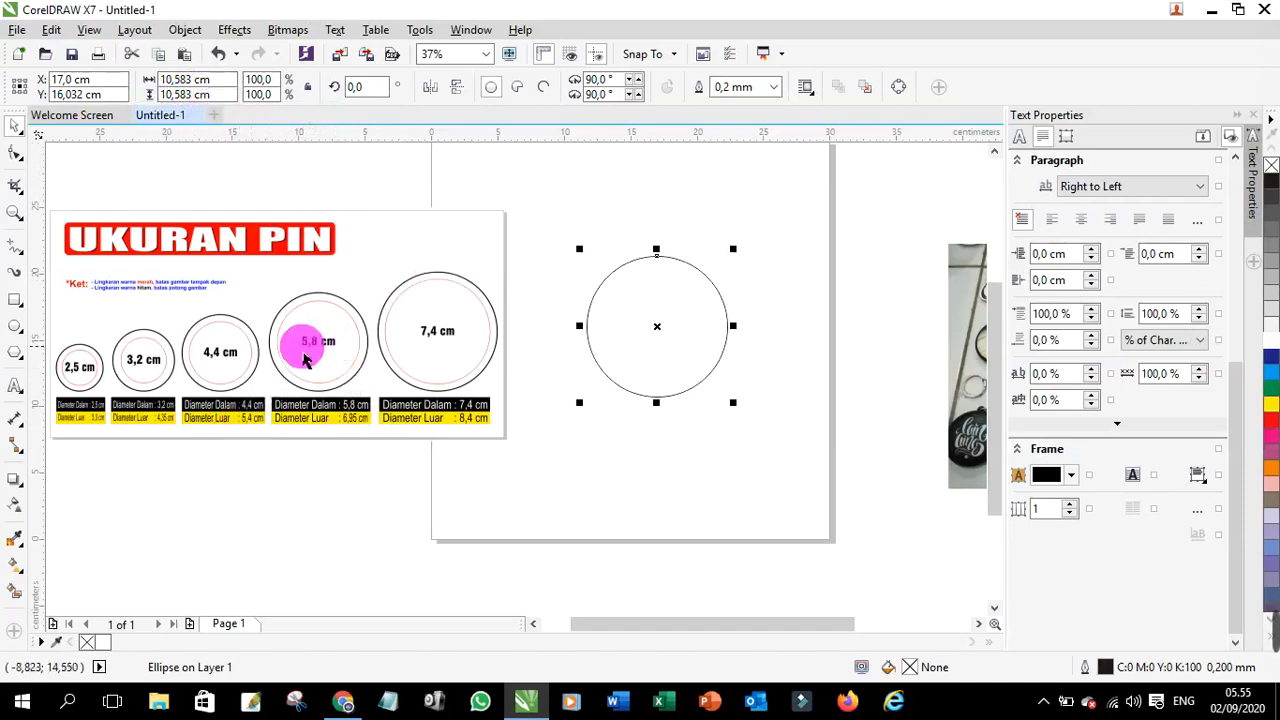
scroll(305, 360, "up", 2)
scroll(234, 334, "down", 2)
scroll(246, 334, "up", 2)
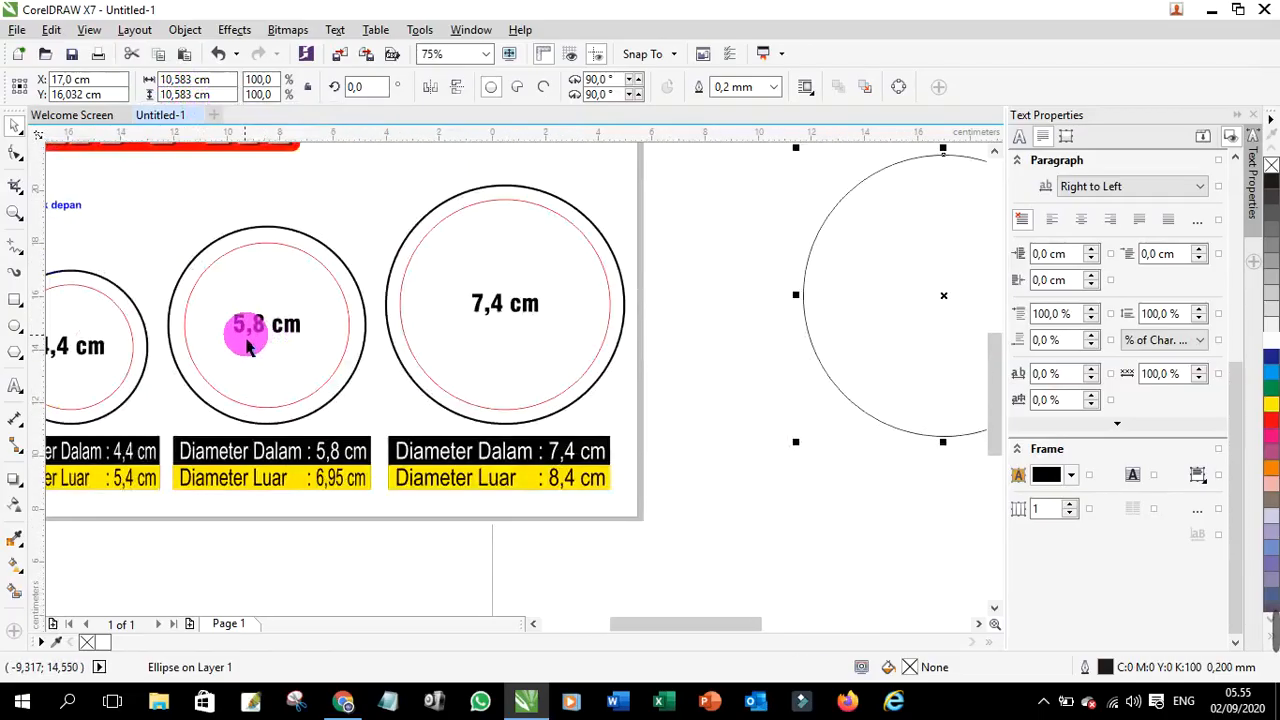
scroll(260, 330, "down", 2)
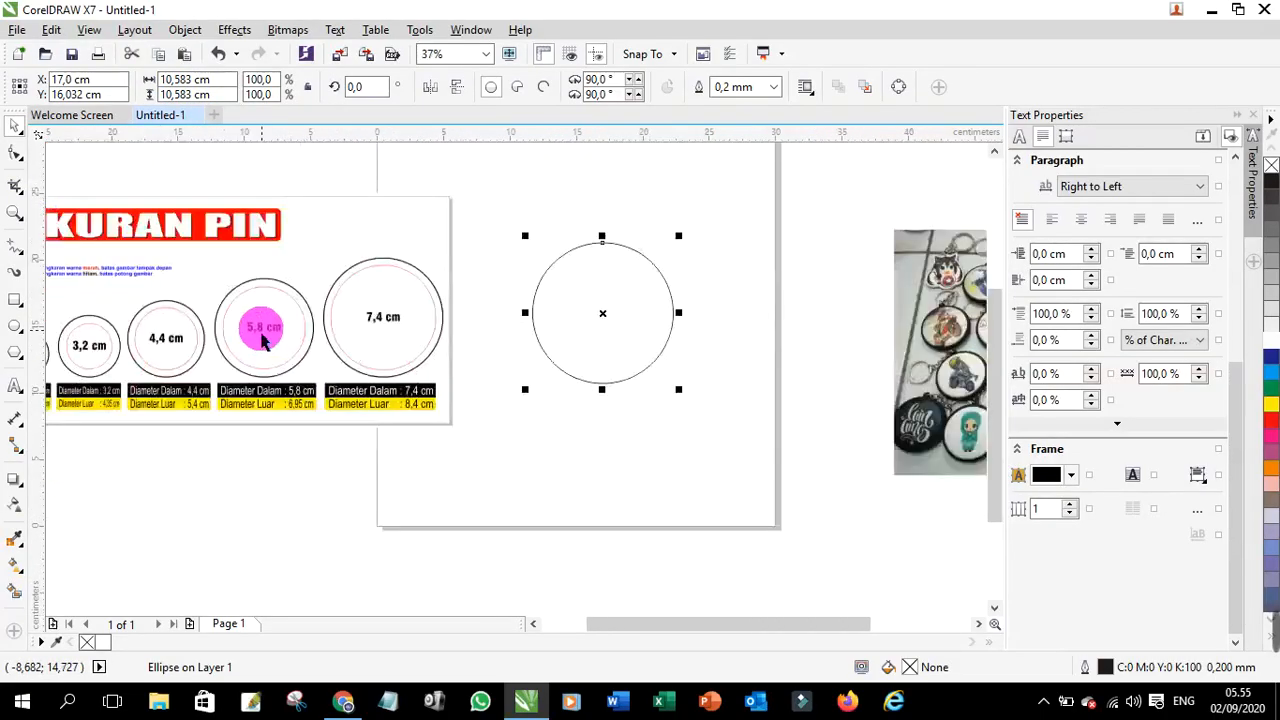
left_click(236, 82)
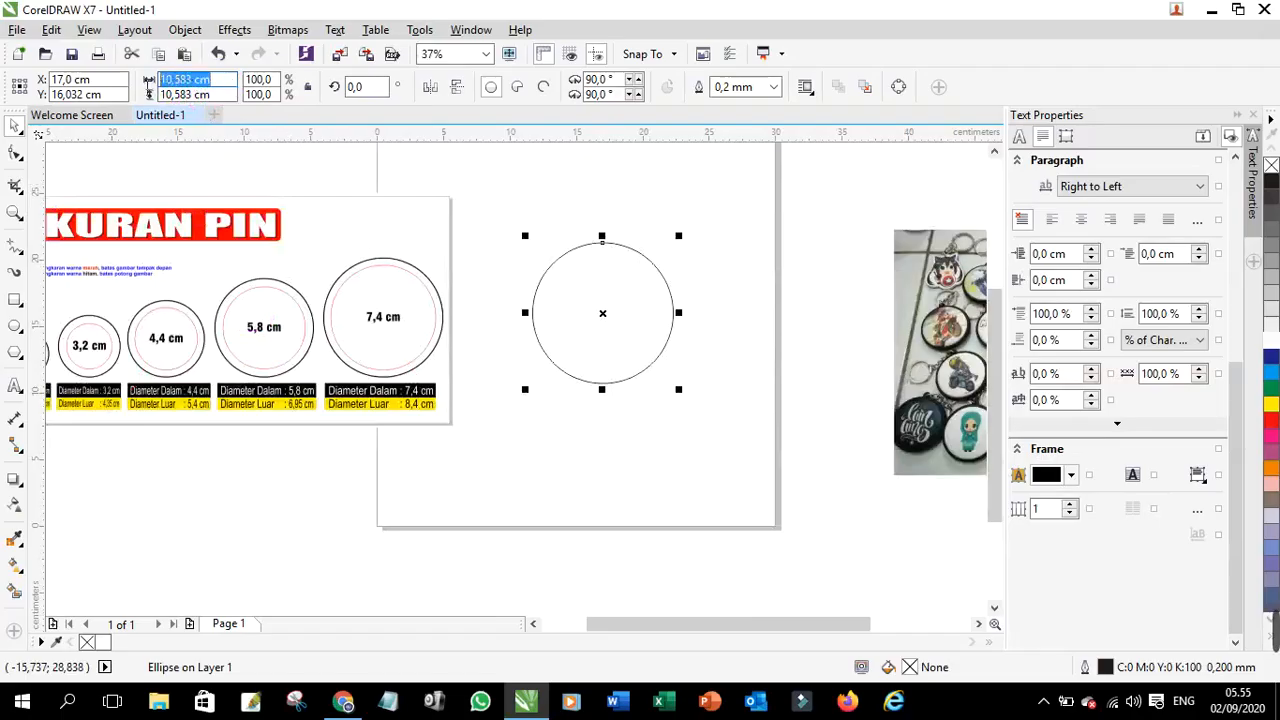
type("5,8")
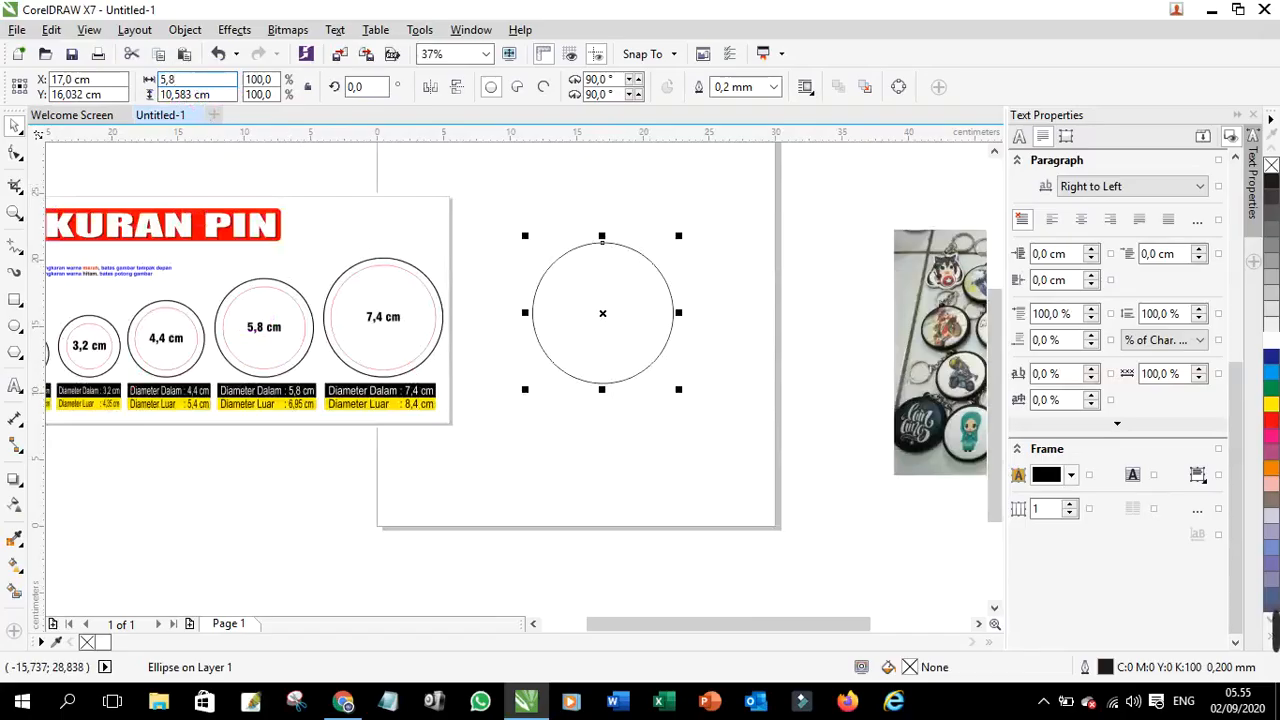
left_click(228, 94)
left_click(129, 97)
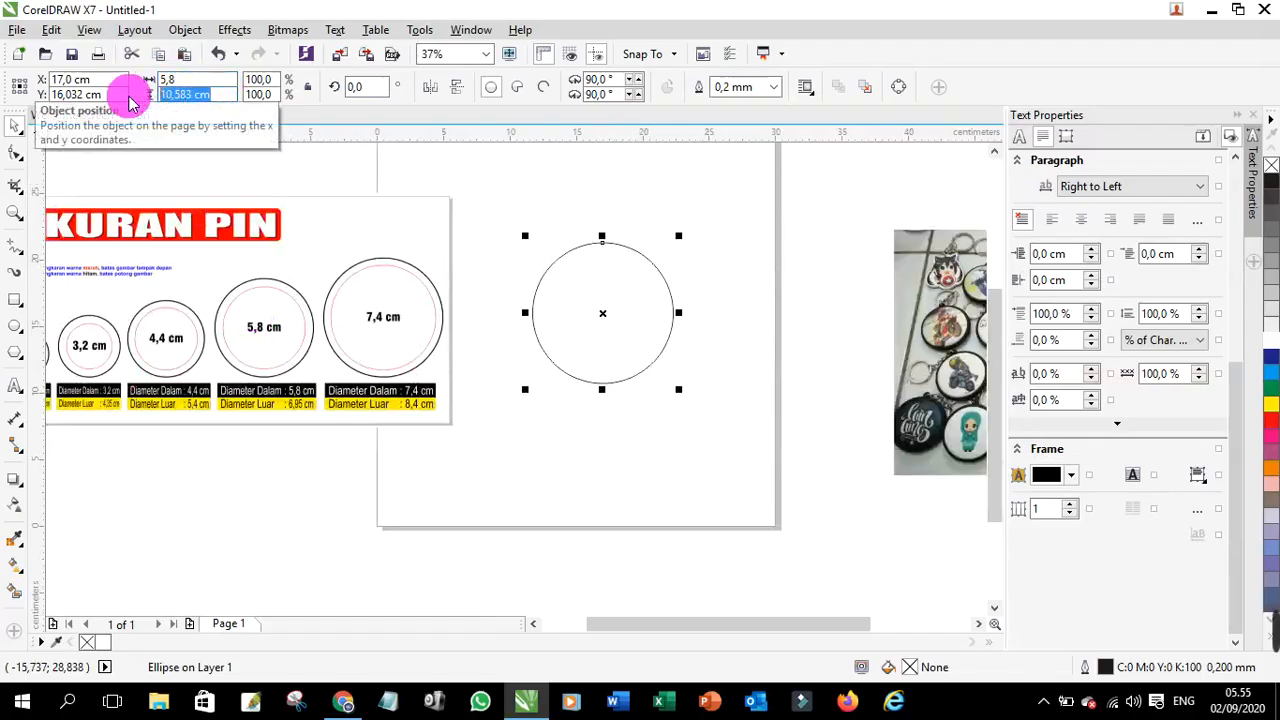
type("5,8")
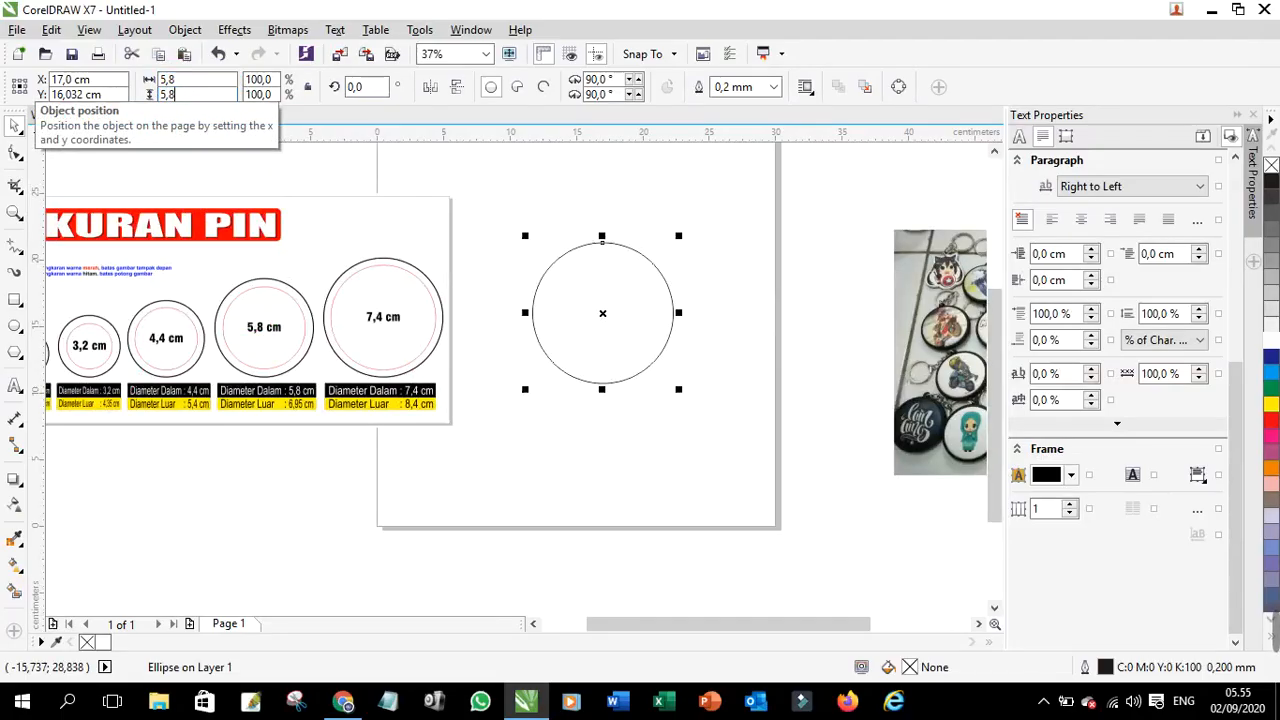
key("Return")
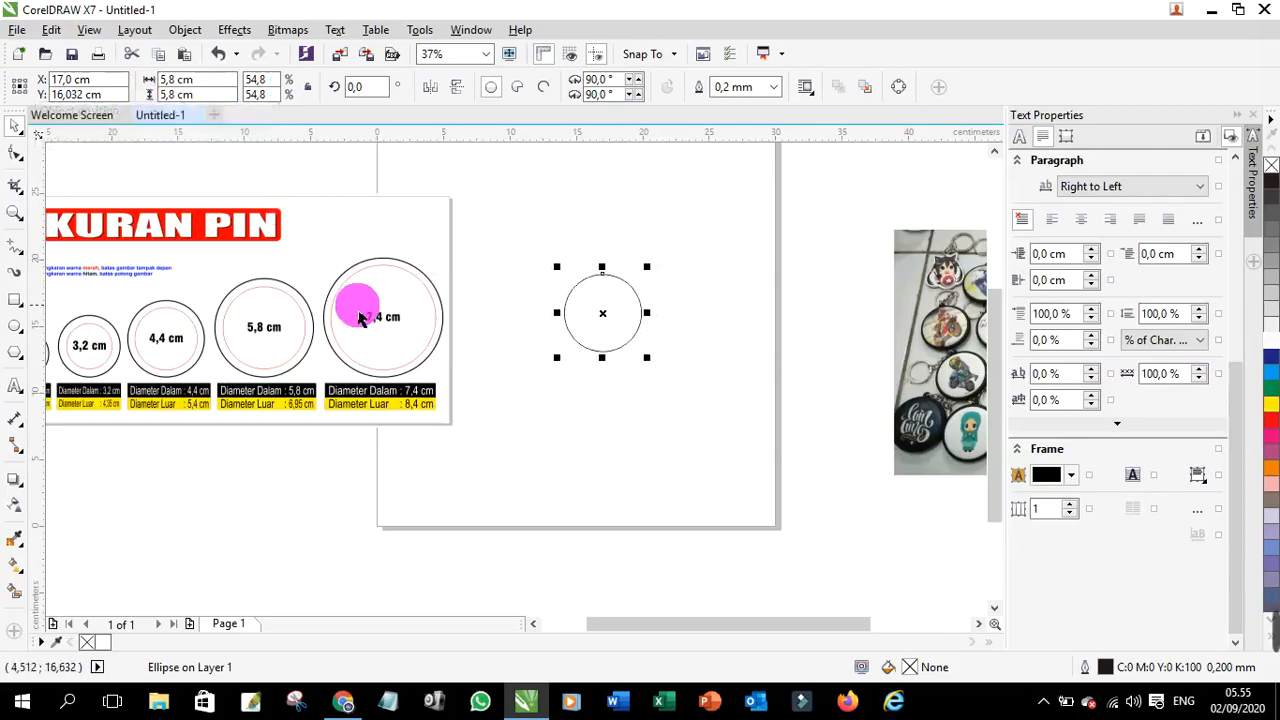
Step: Inspect the new circle on the page and compare it with the 5,8 cm pin in the size chart
left_click(131, 182)
scroll(610, 336, "up", 2)
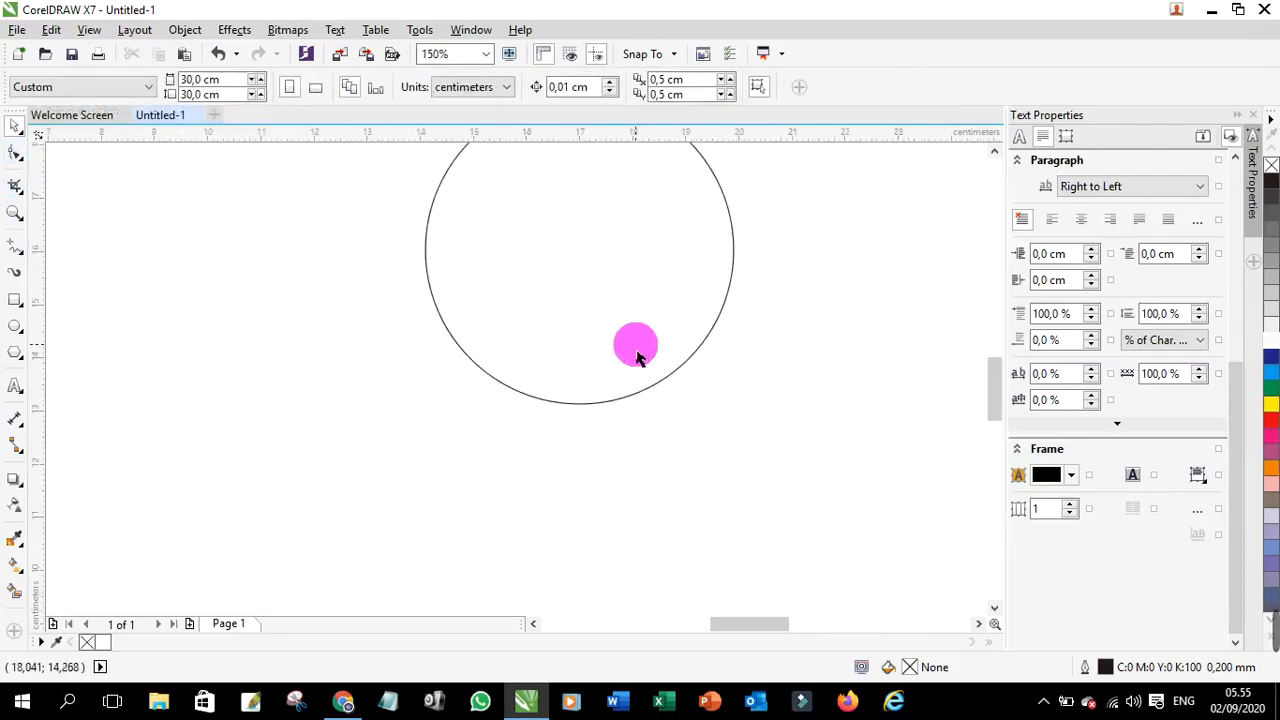
scroll(635, 347, "down", 1)
left_click(607, 324)
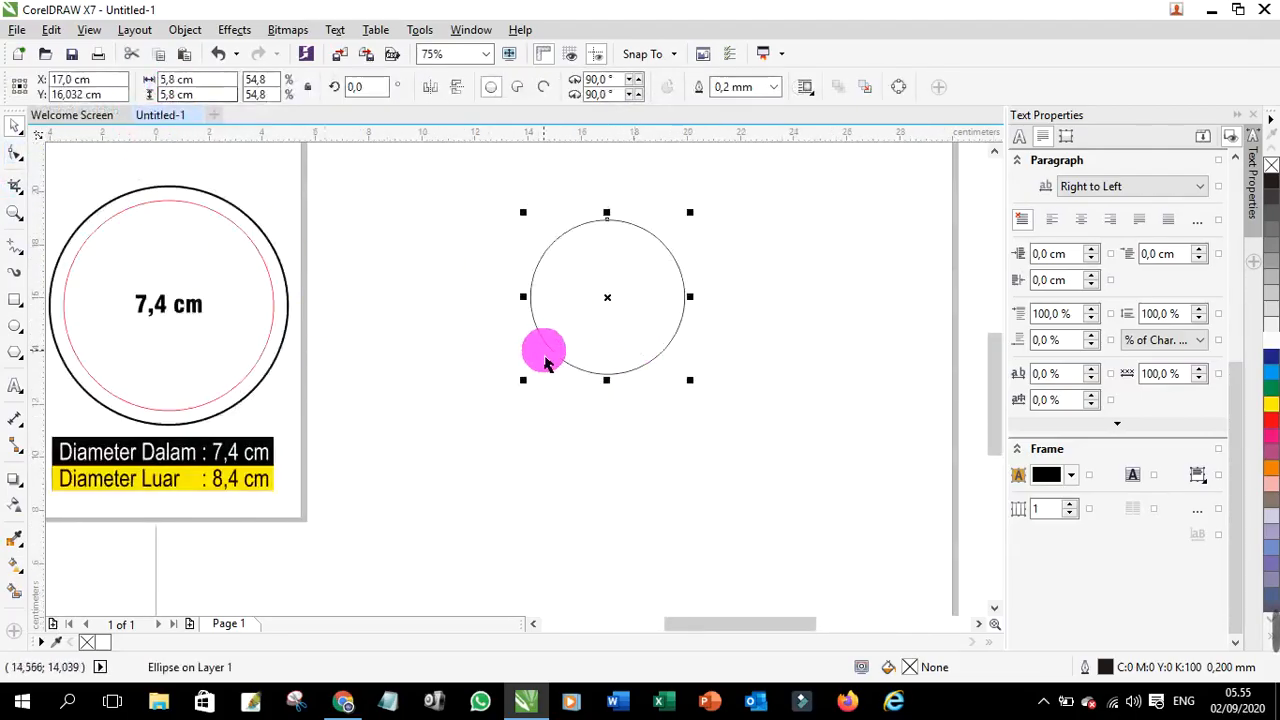
scroll(543, 357, "down", 1)
scroll(250, 358, "up", 1)
scroll(217, 349, "up", 1)
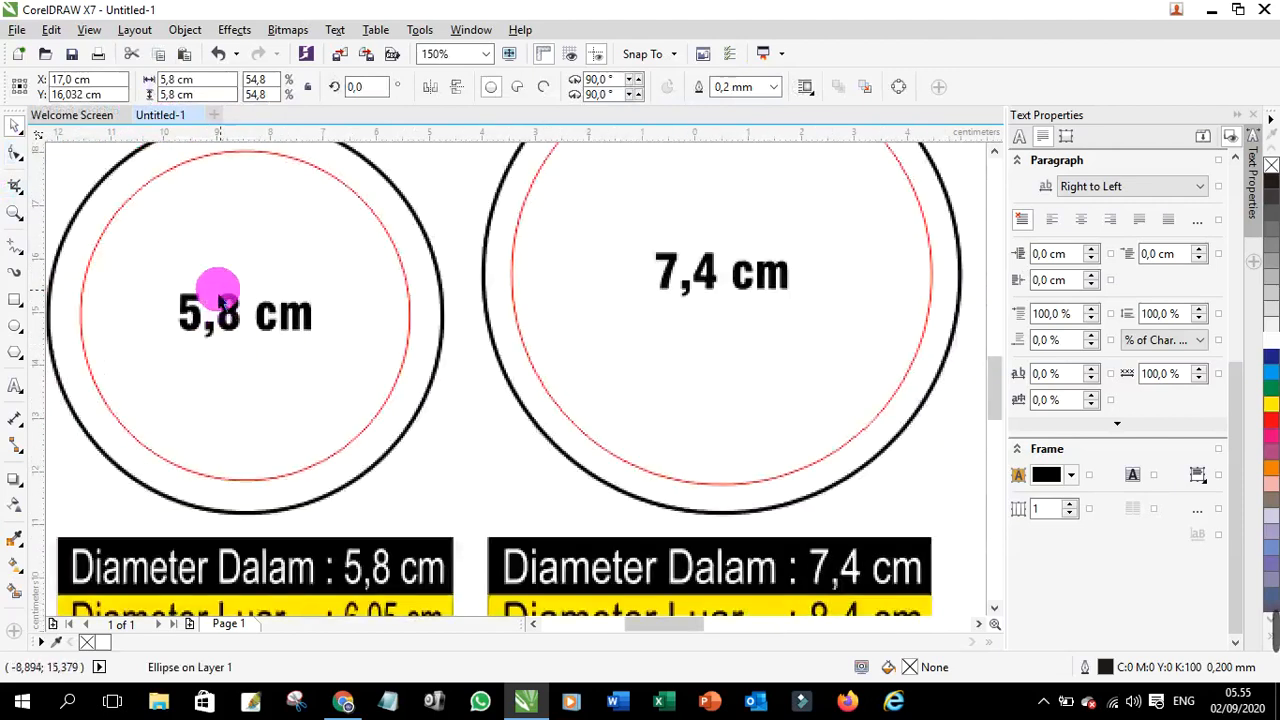
scroll(250, 355, "down", 1)
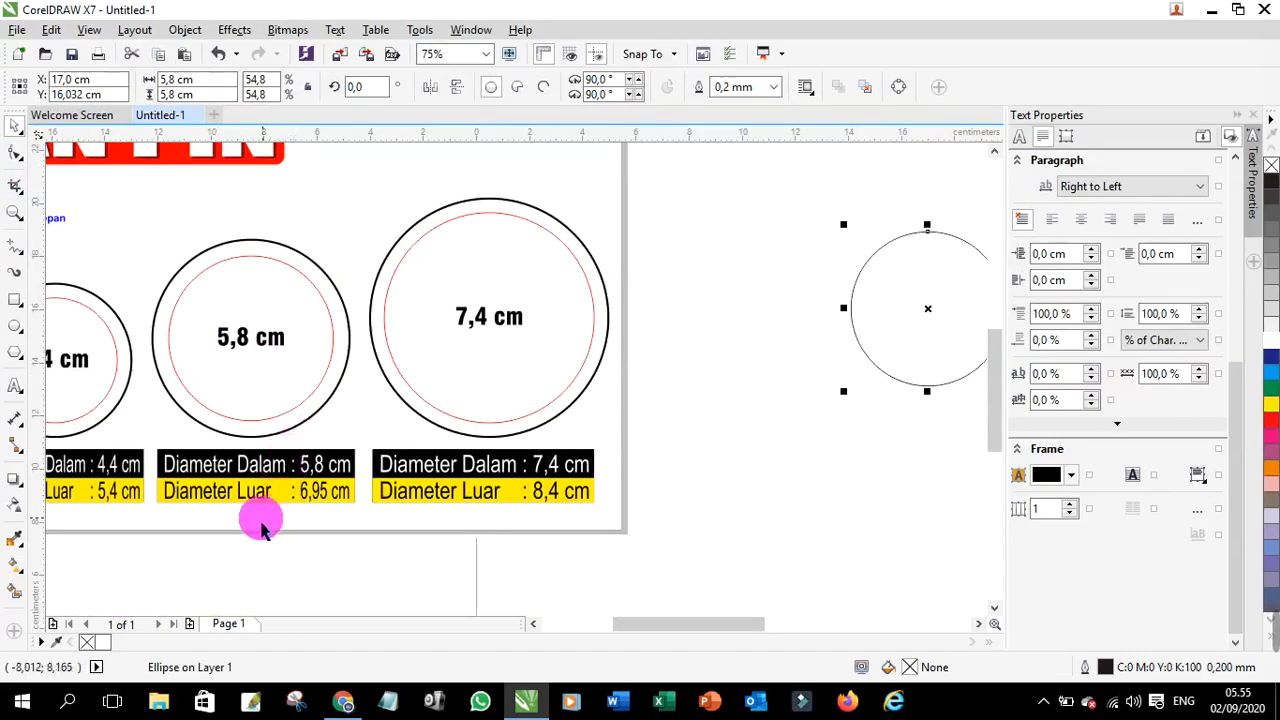
Step: Check the outer diameter listed for the 5,8 cm pin and examine its red inner and black outer outlines
scroll(257, 512, "up", 1)
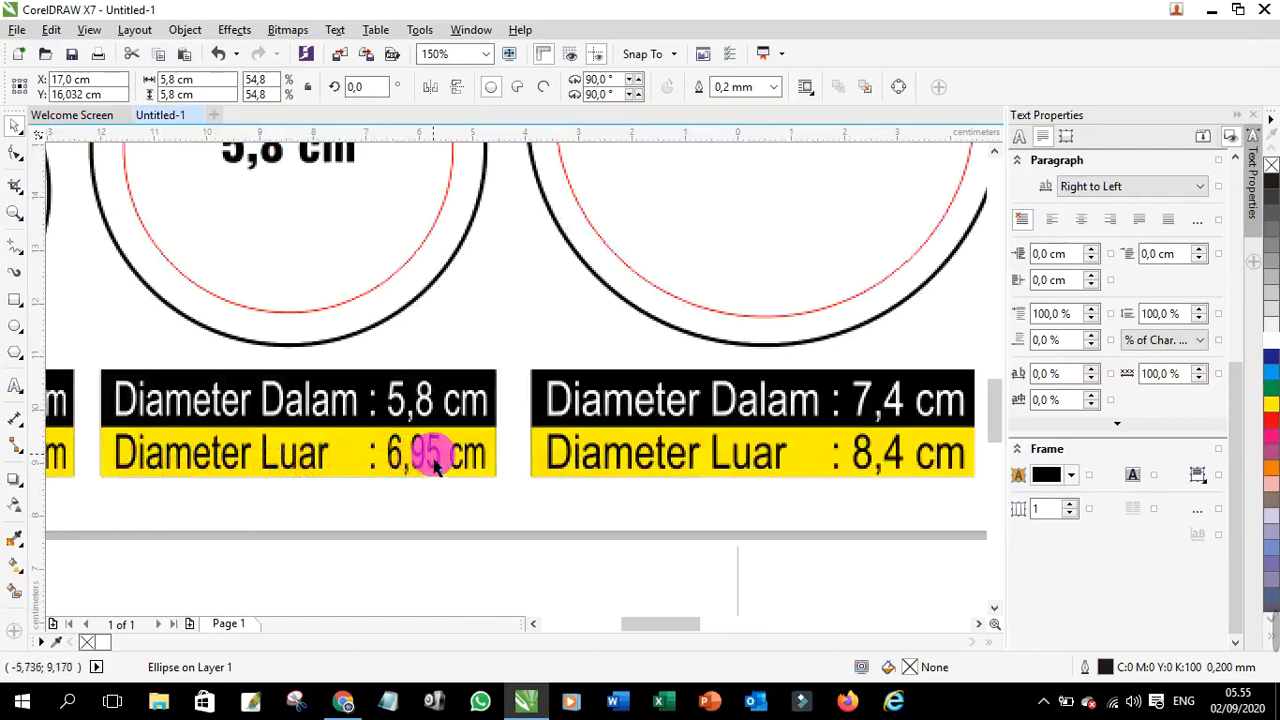
scroll(418, 468, "down", 1)
scroll(423, 470, "up", 1)
scroll(423, 472, "up", 1)
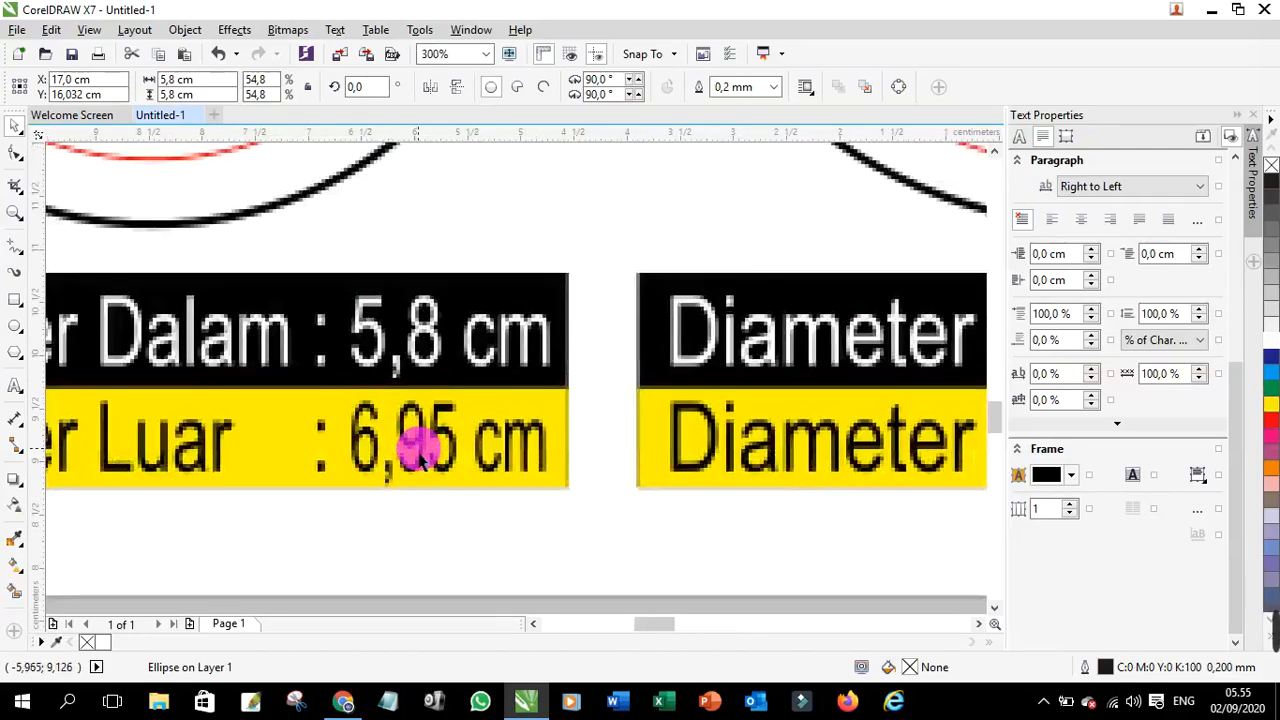
scroll(420, 456, "down", 1)
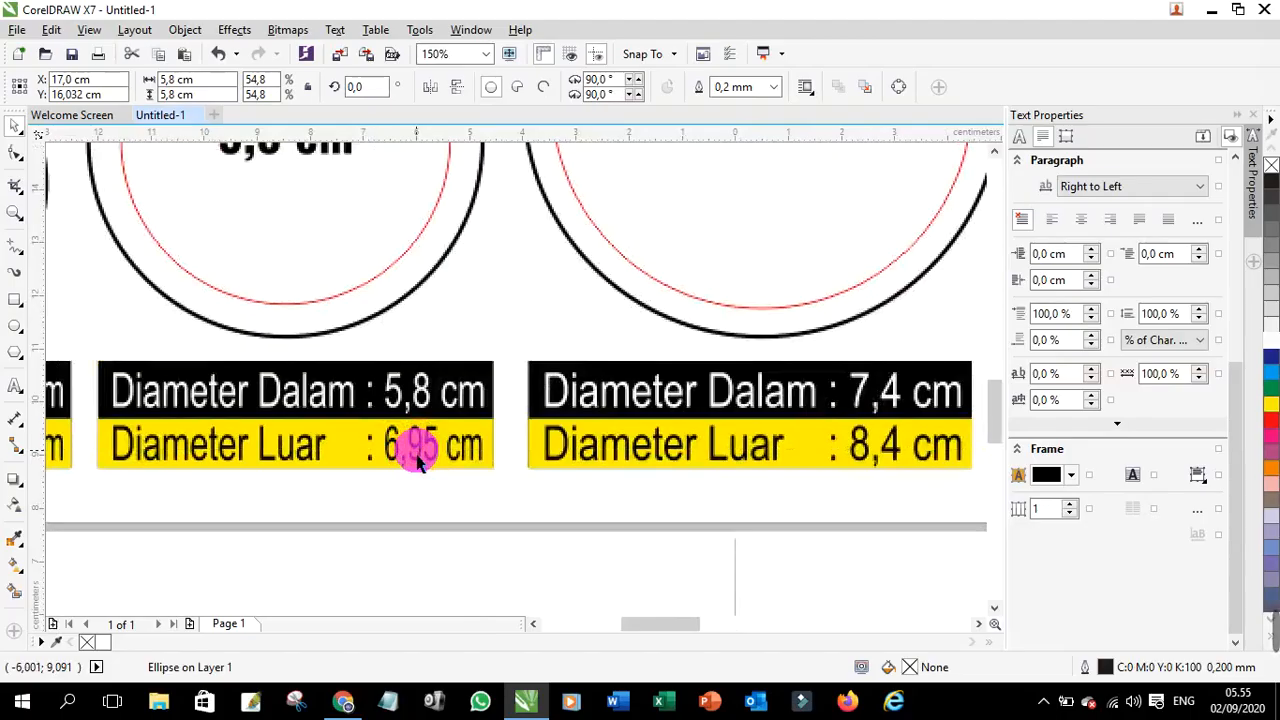
scroll(420, 456, "down", 1)
scroll(423, 326, "up", 1)
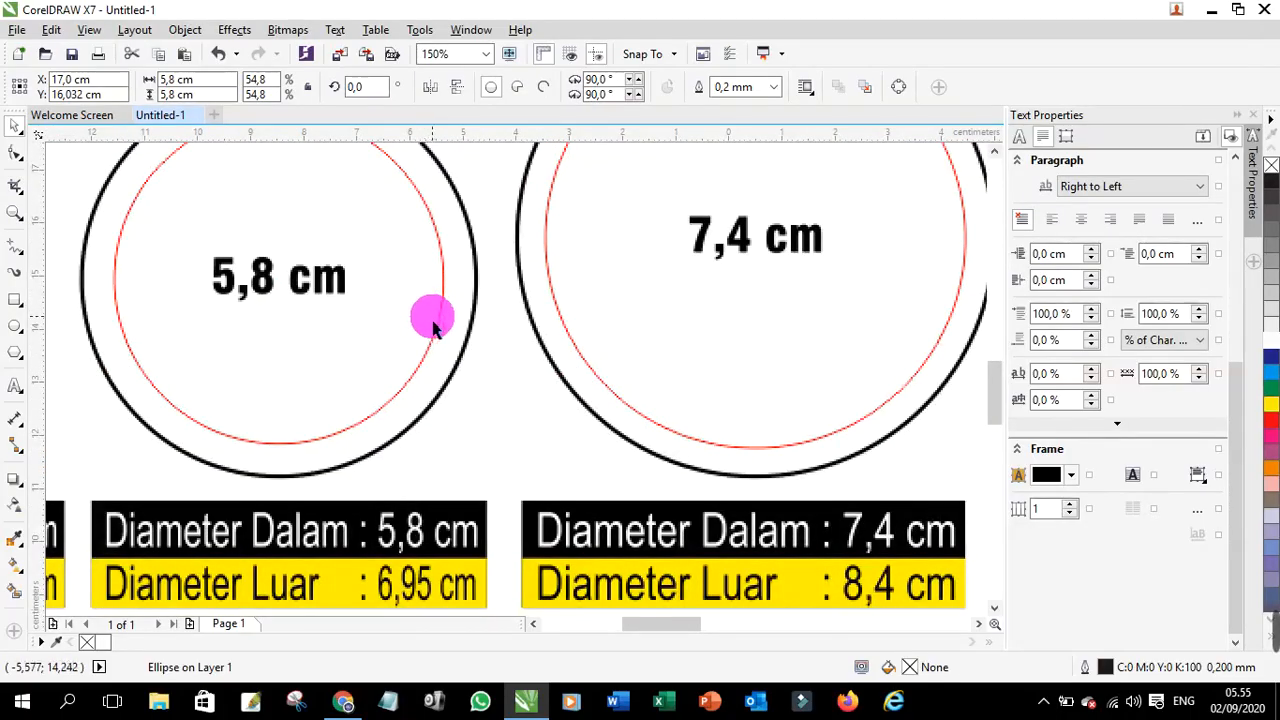
scroll(432, 328, "down", 1)
scroll(425, 260, "up", 1)
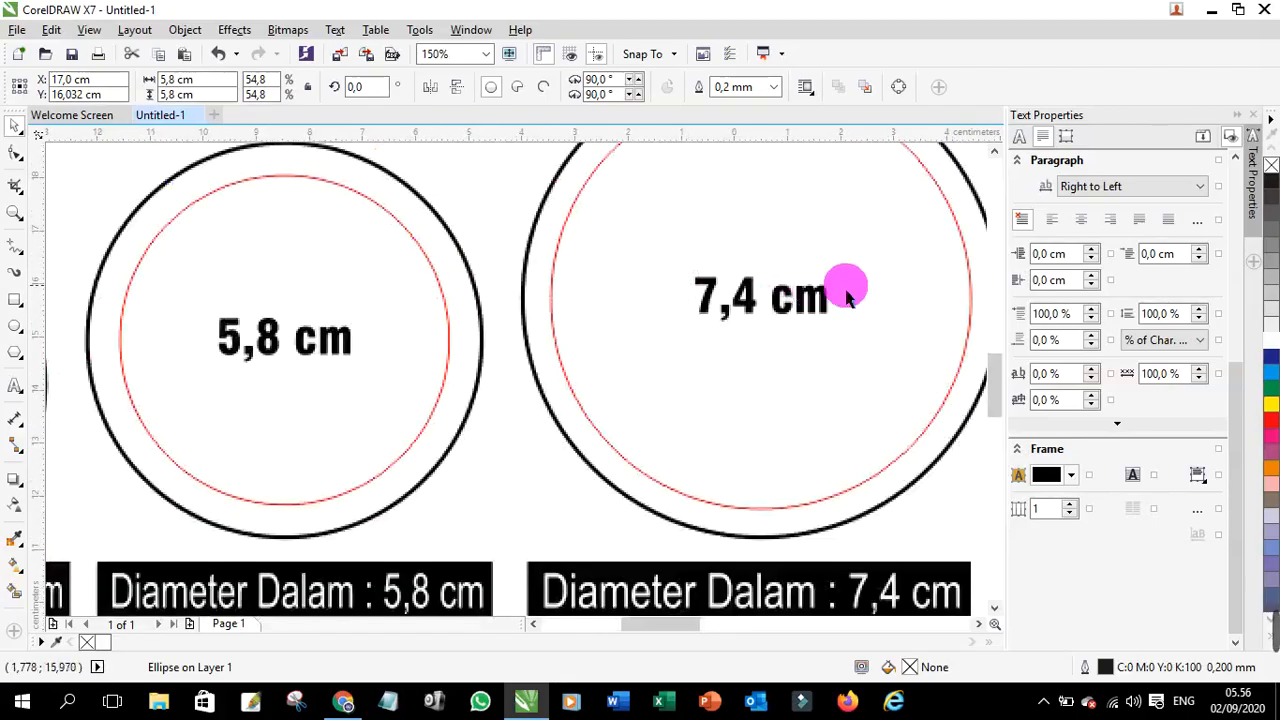
left_click(995, 150)
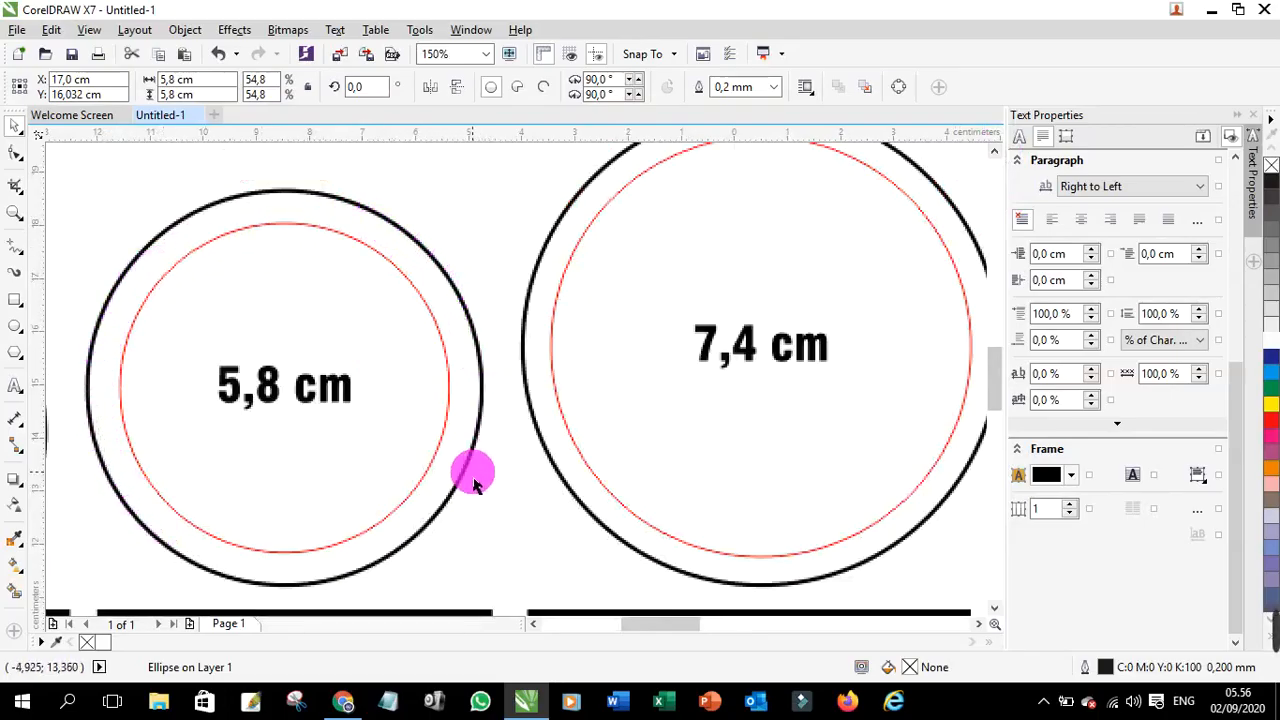
Step: Copy the 5,8 cm circle on the page and paste a duplicate directly over it
scroll(337, 460, "down", 2)
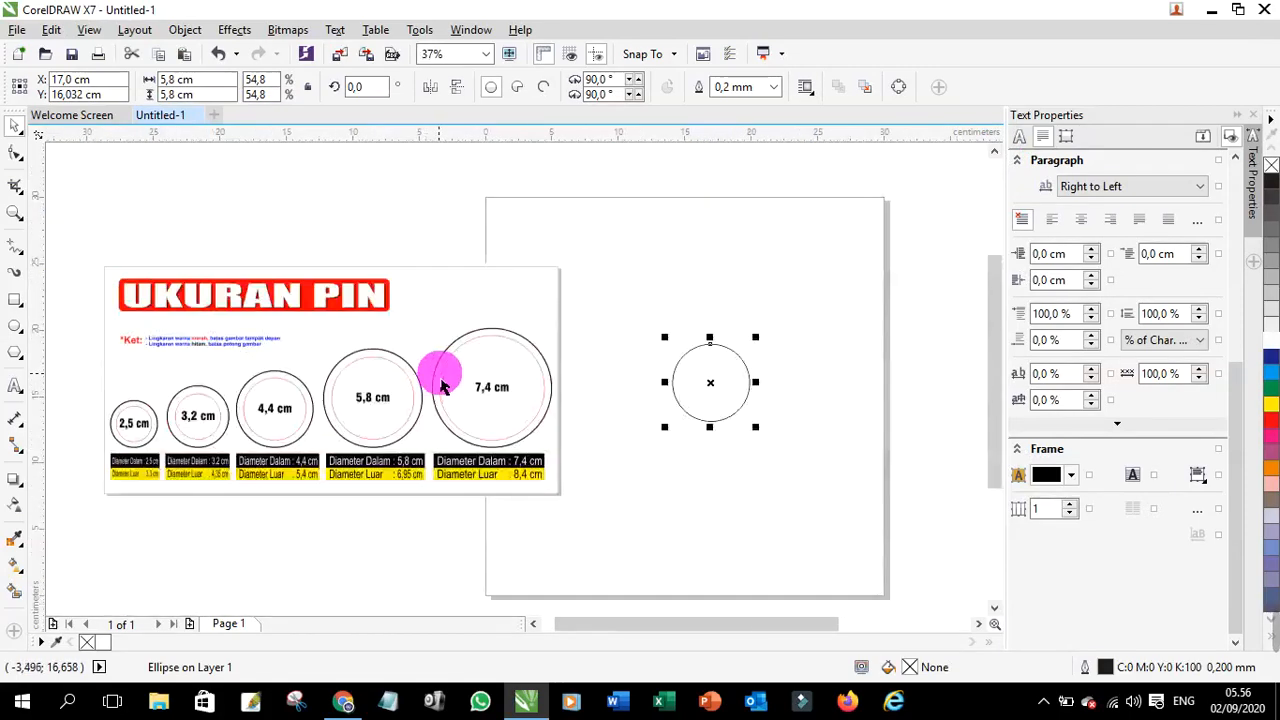
scroll(732, 452, "up", 1)
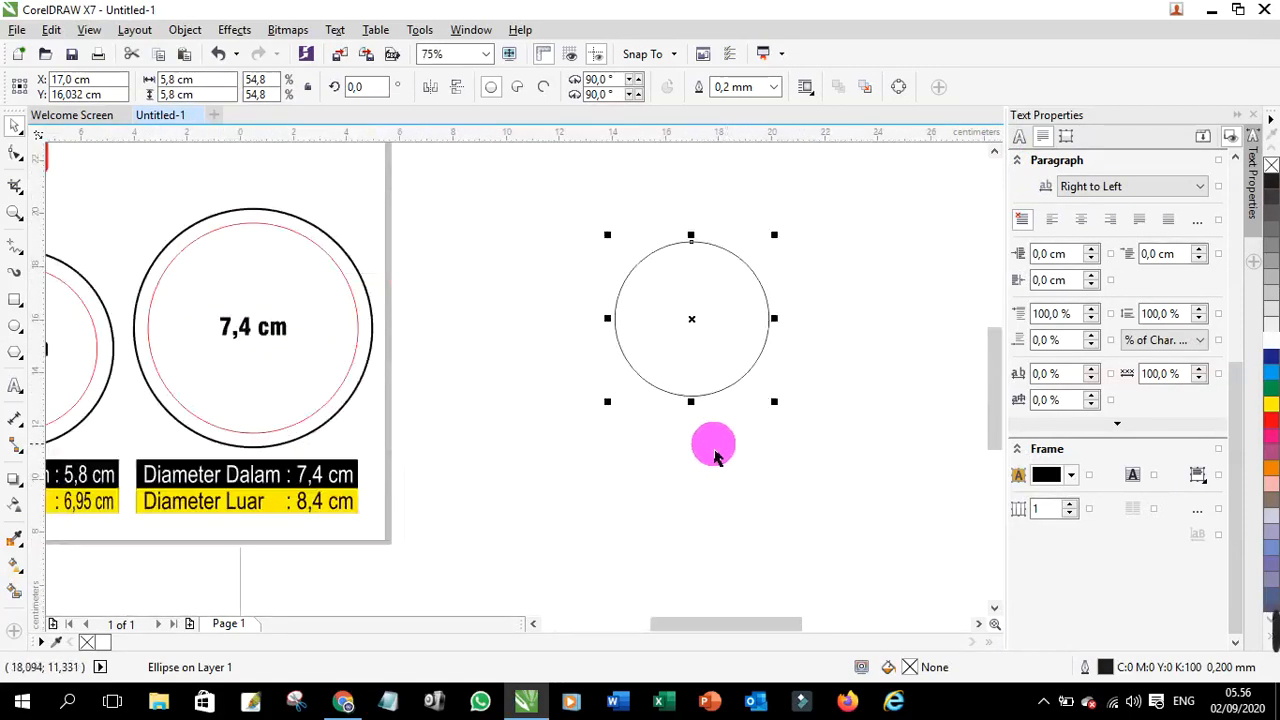
left_click(660, 296)
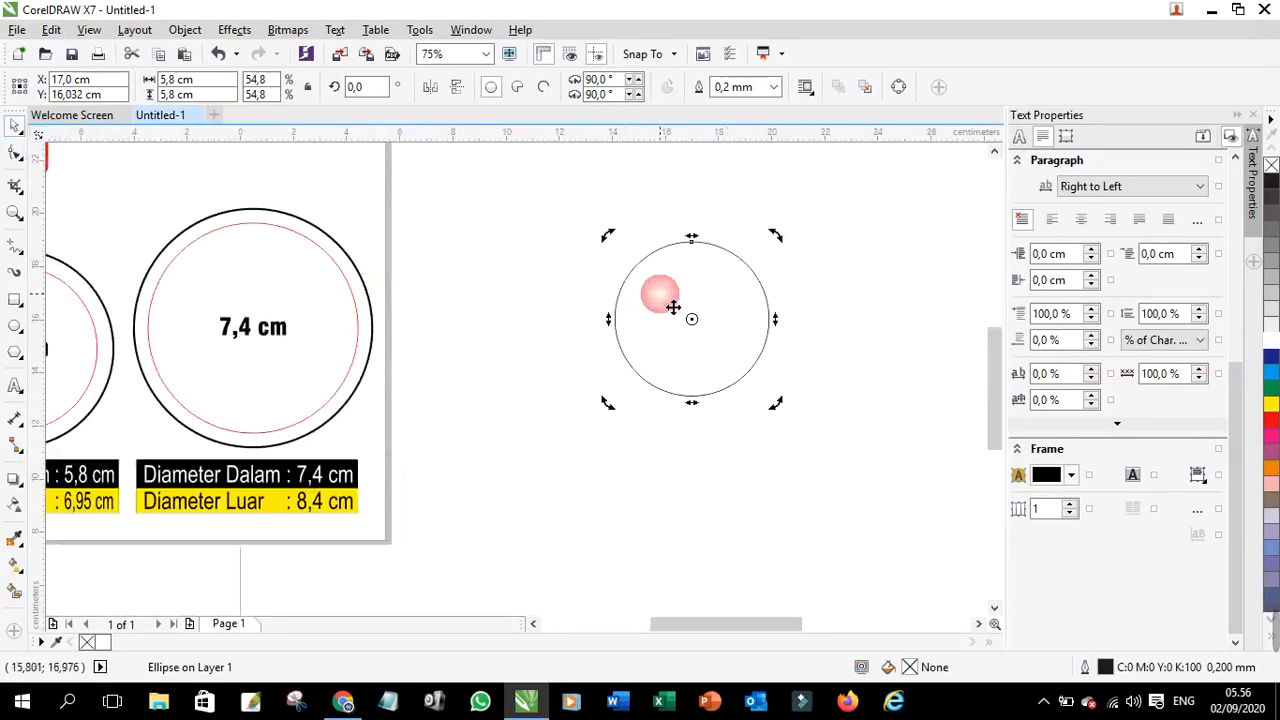
right_click(663, 290)
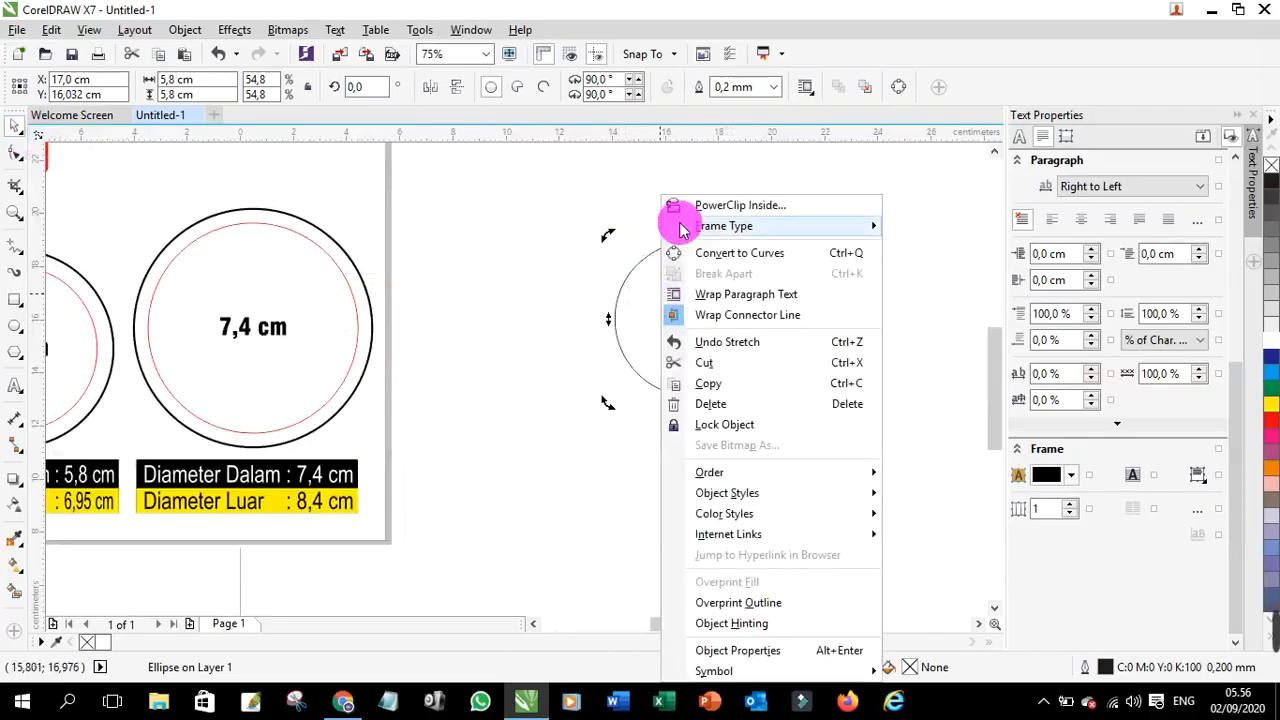
left_click(708, 383)
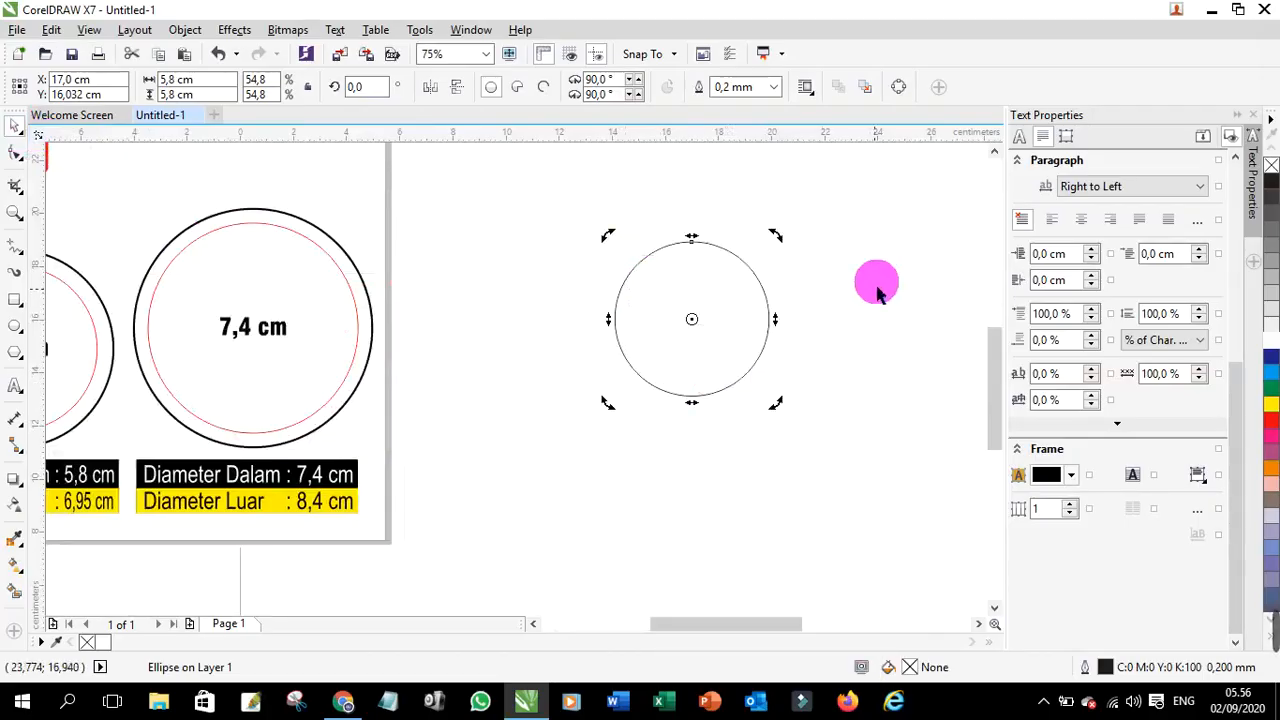
right_click(886, 220)
left_click(940, 338)
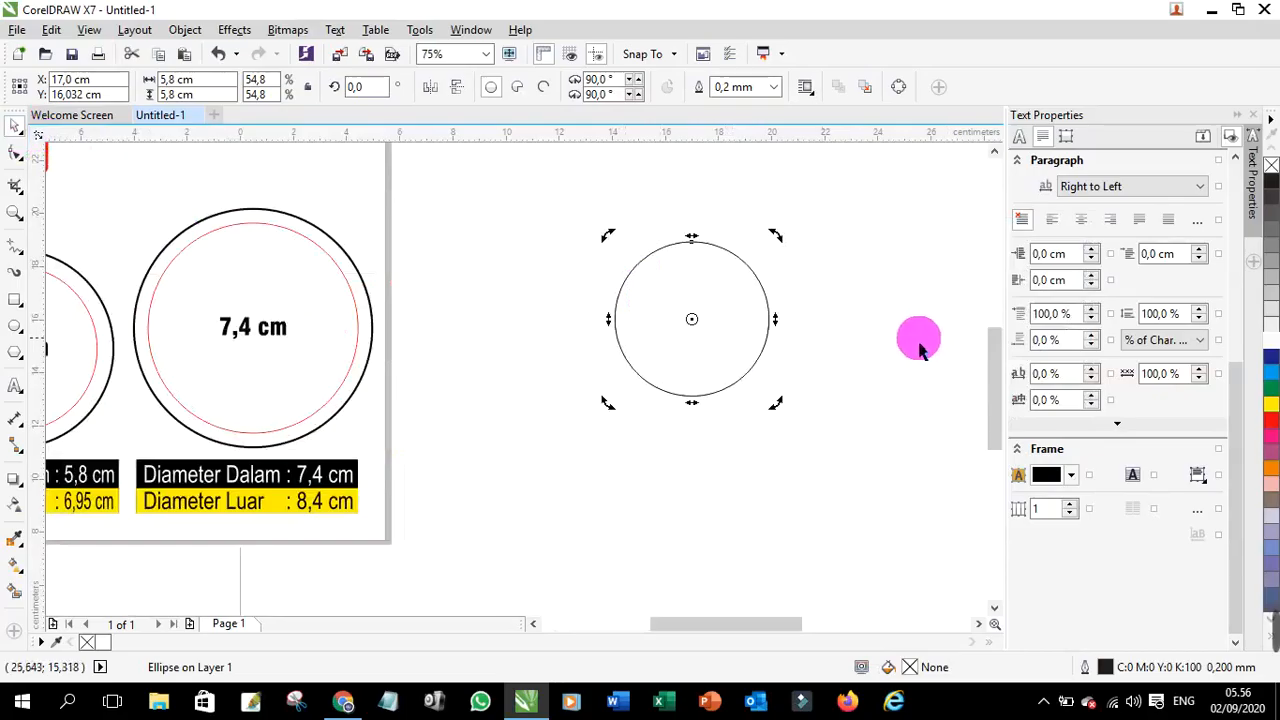
Step: Move the pasted circle aside from the original twice, undoing the move each time
left_click(727, 330)
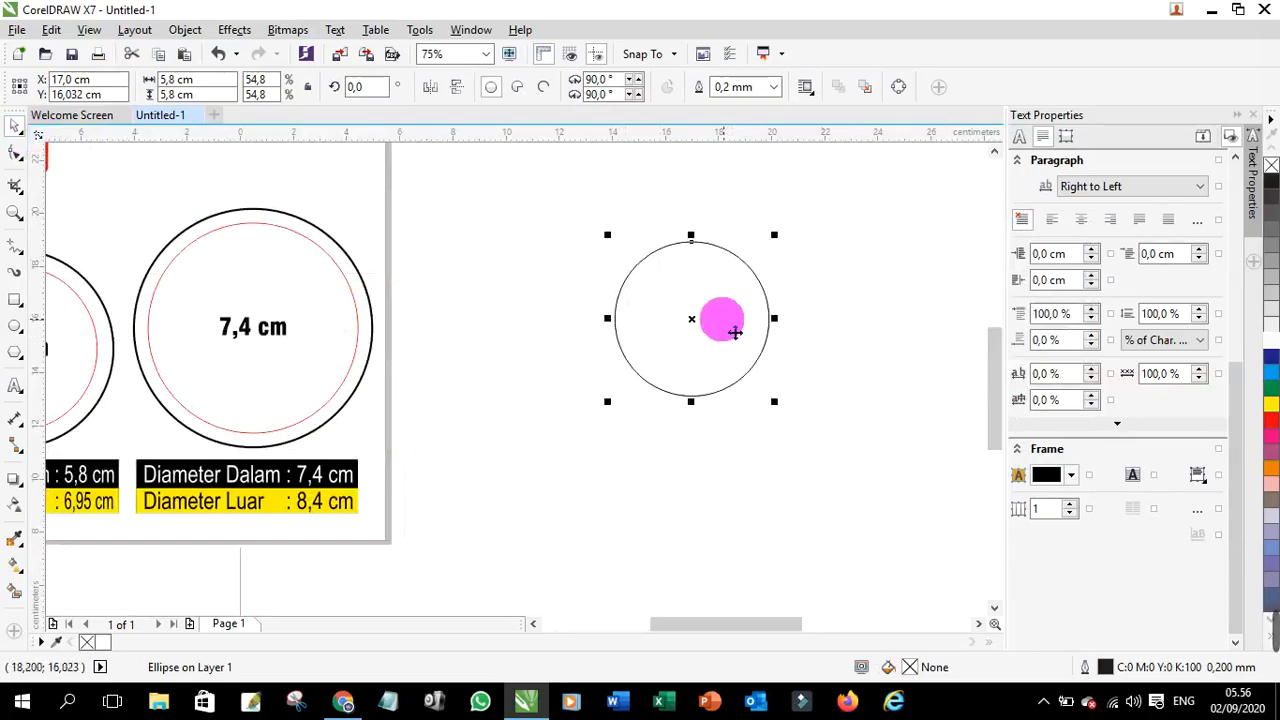
left_click_drag(735, 333, 855, 333)
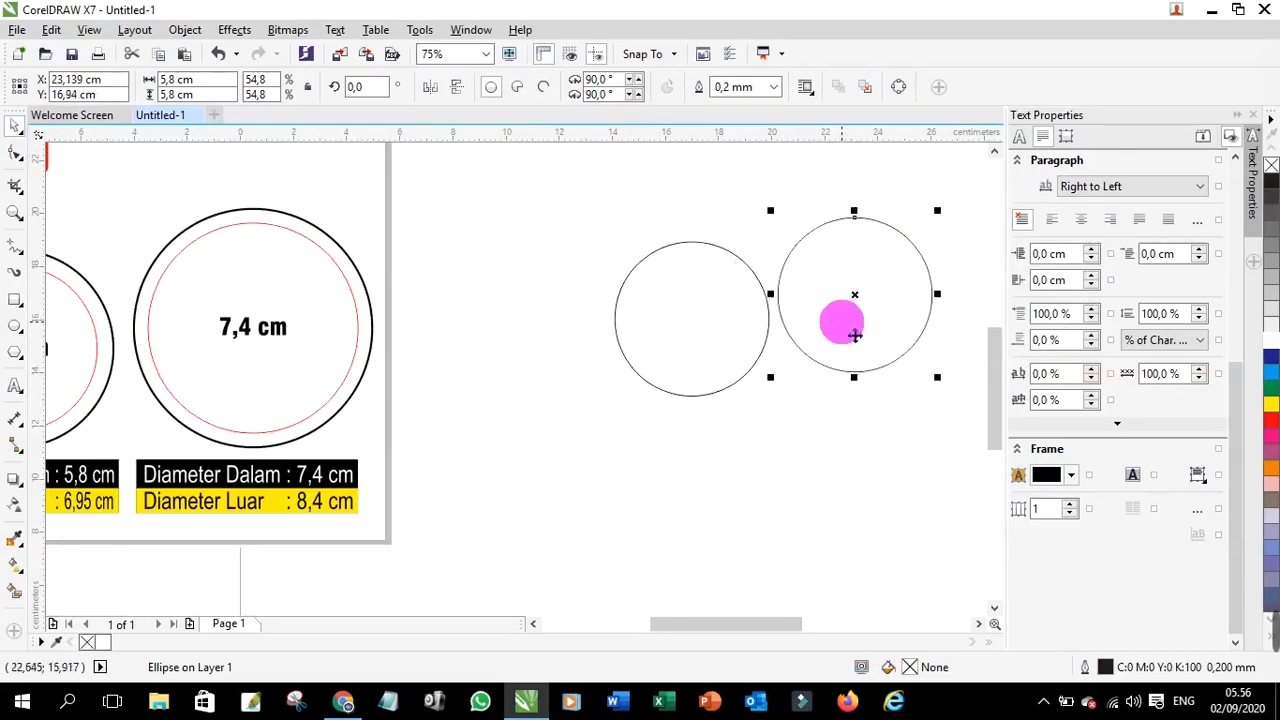
key("ctrl+z")
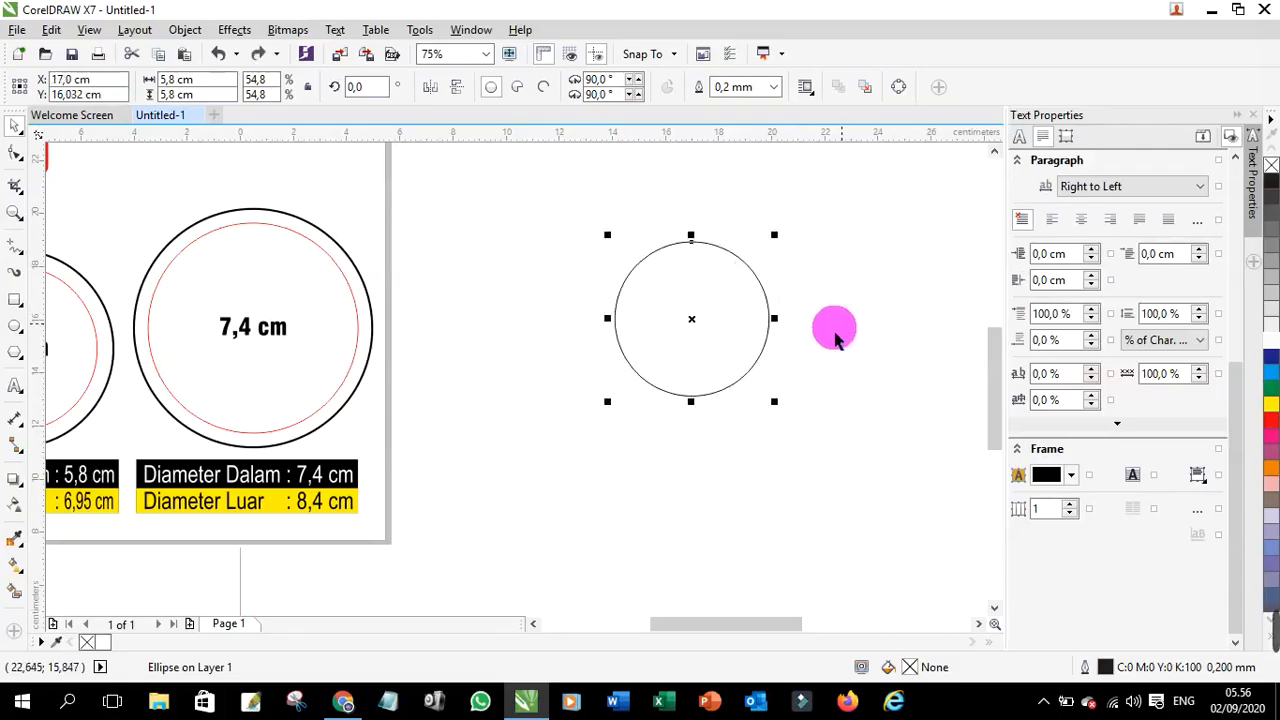
left_click_drag(710, 330, 791, 334)
key("ctrl+z")
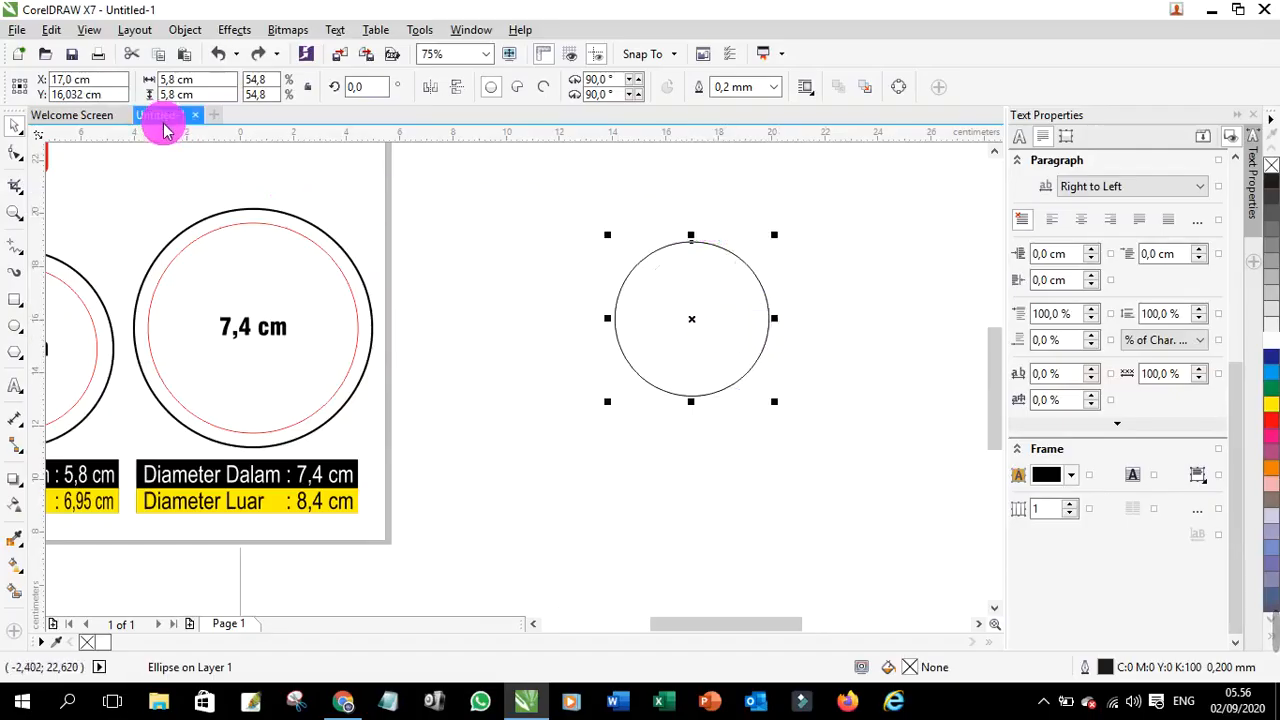
Step: Set the pasted circle's width and height to 6,95 cm as the pin's outer circle
left_click(183, 80)
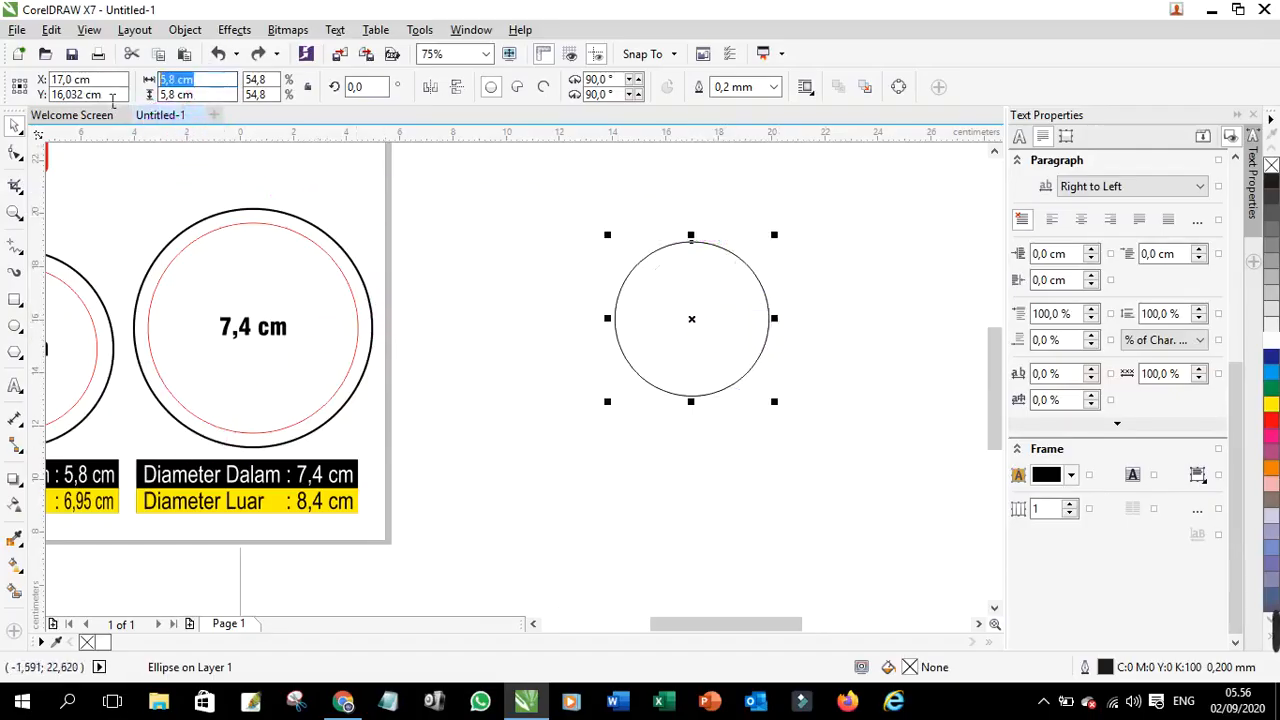
type("6,9")
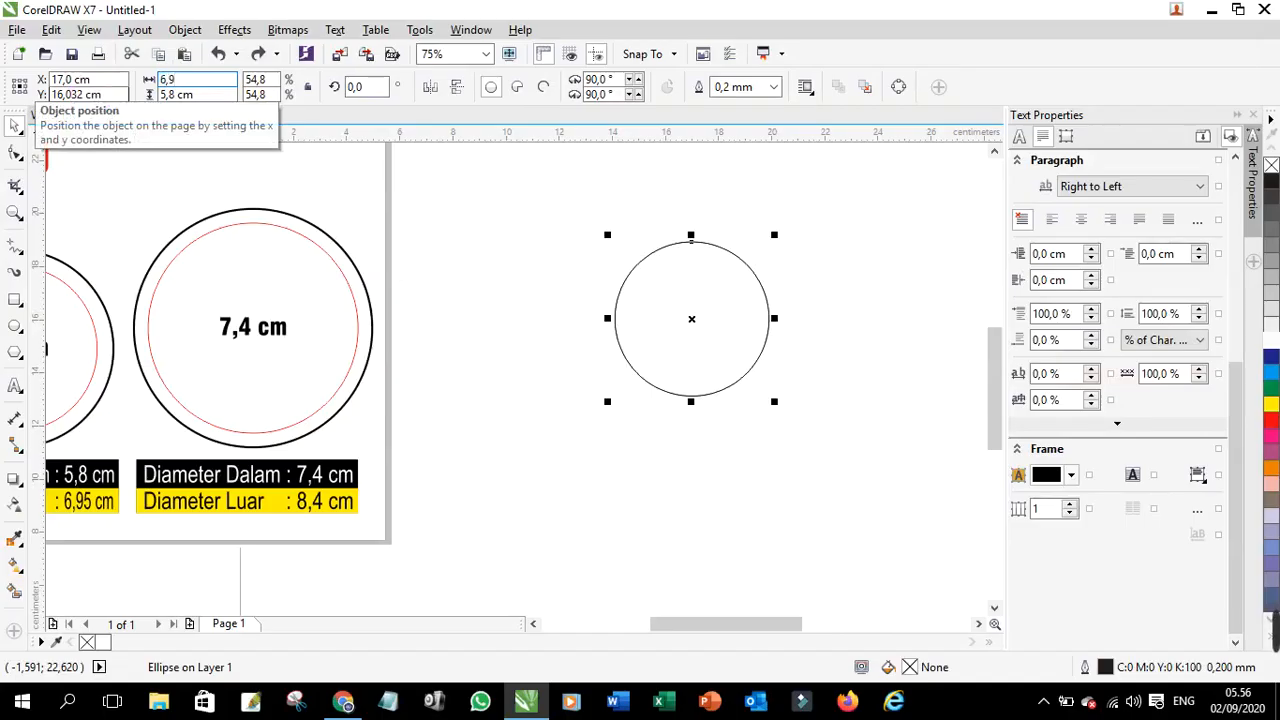
type("5")
left_click(192, 94)
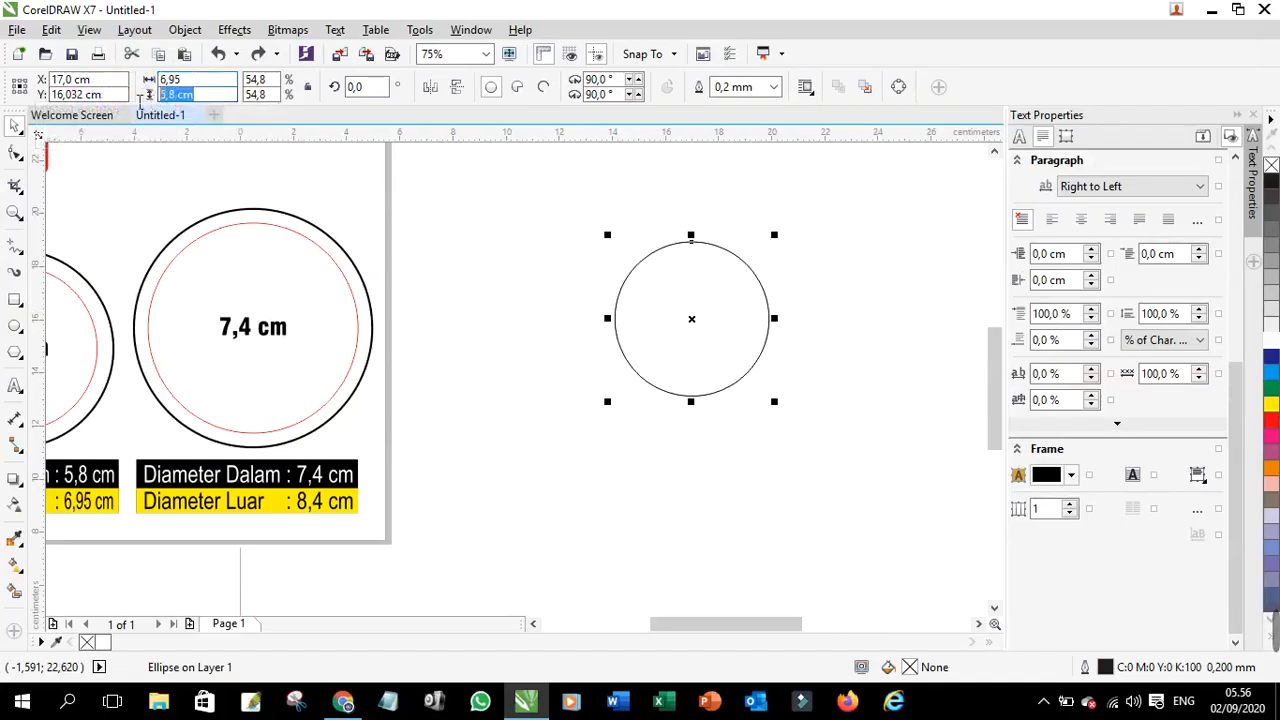
type("6")
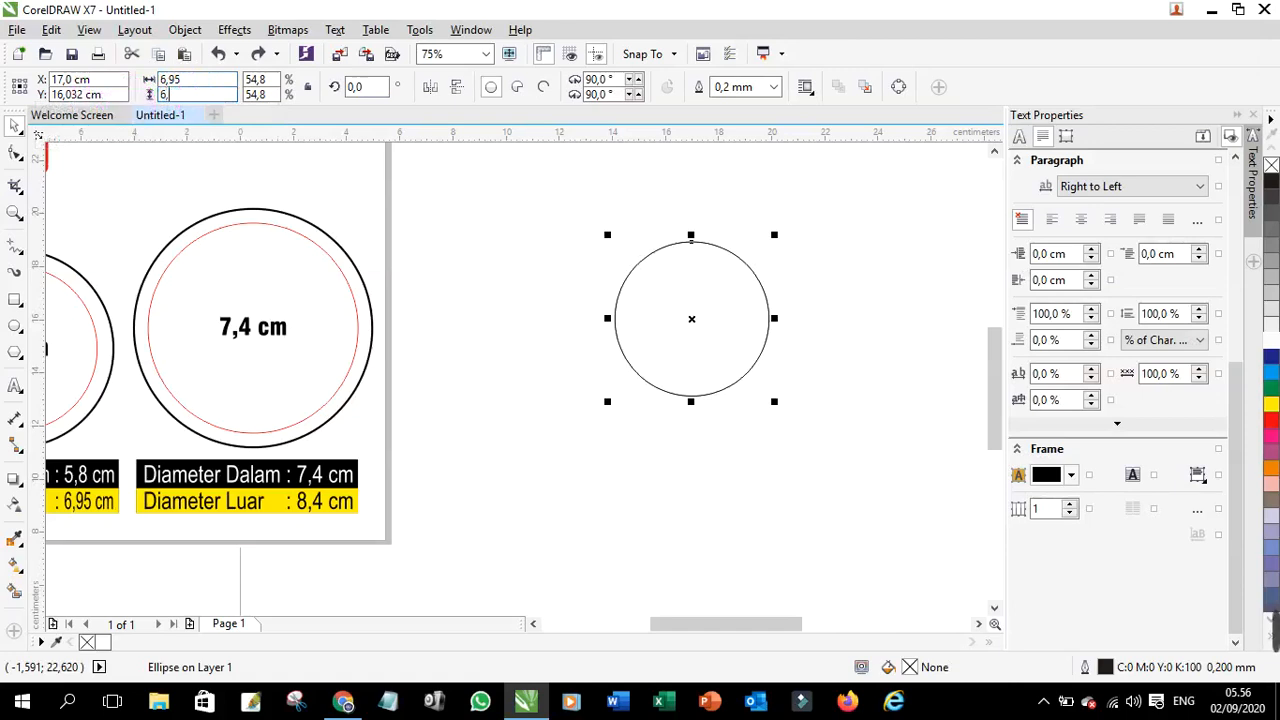
type(",95")
key("Return")
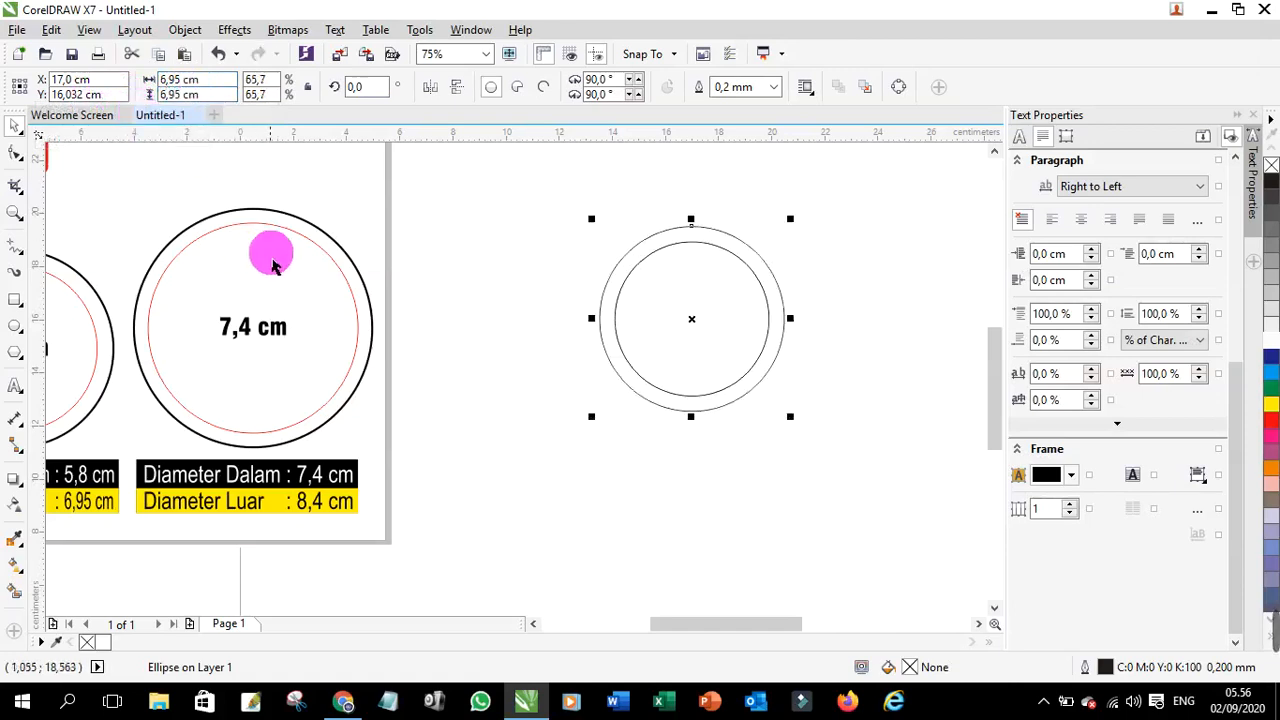
Step: Select the outer 6,95 cm circle and fill it with yellow
left_click(689, 268)
left_click(708, 251)
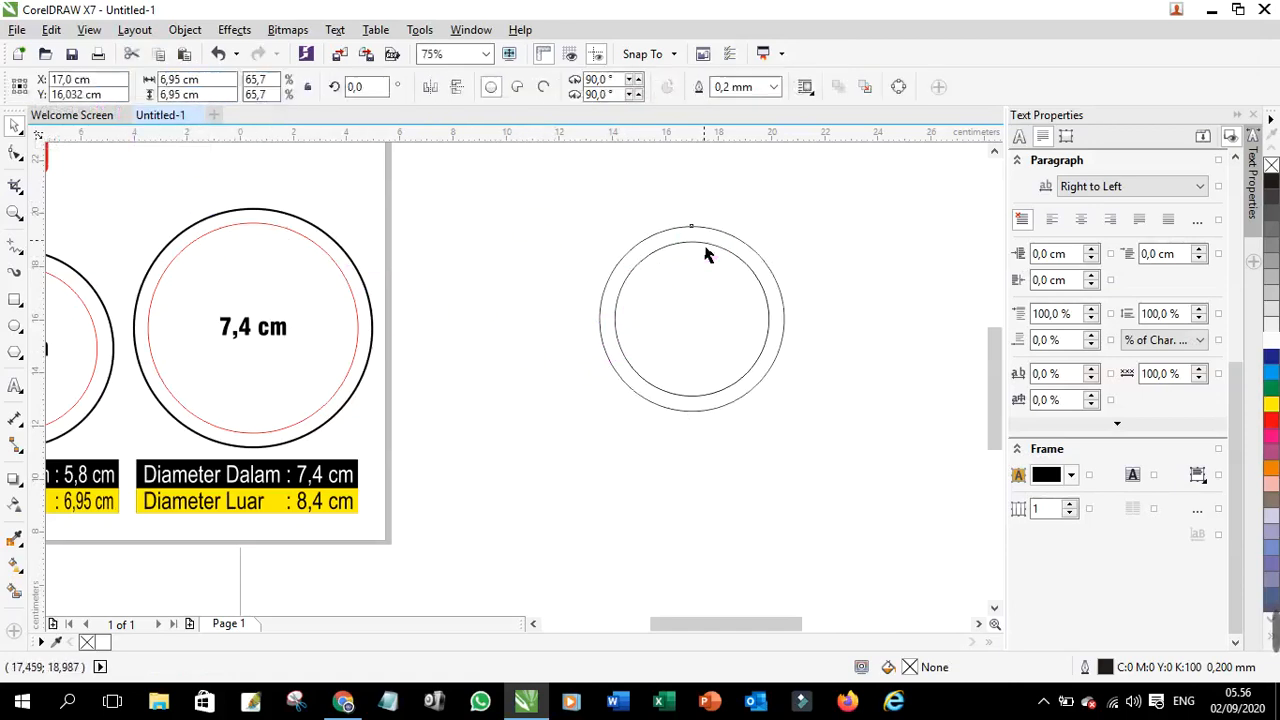
left_click(705, 246)
left_click(758, 254)
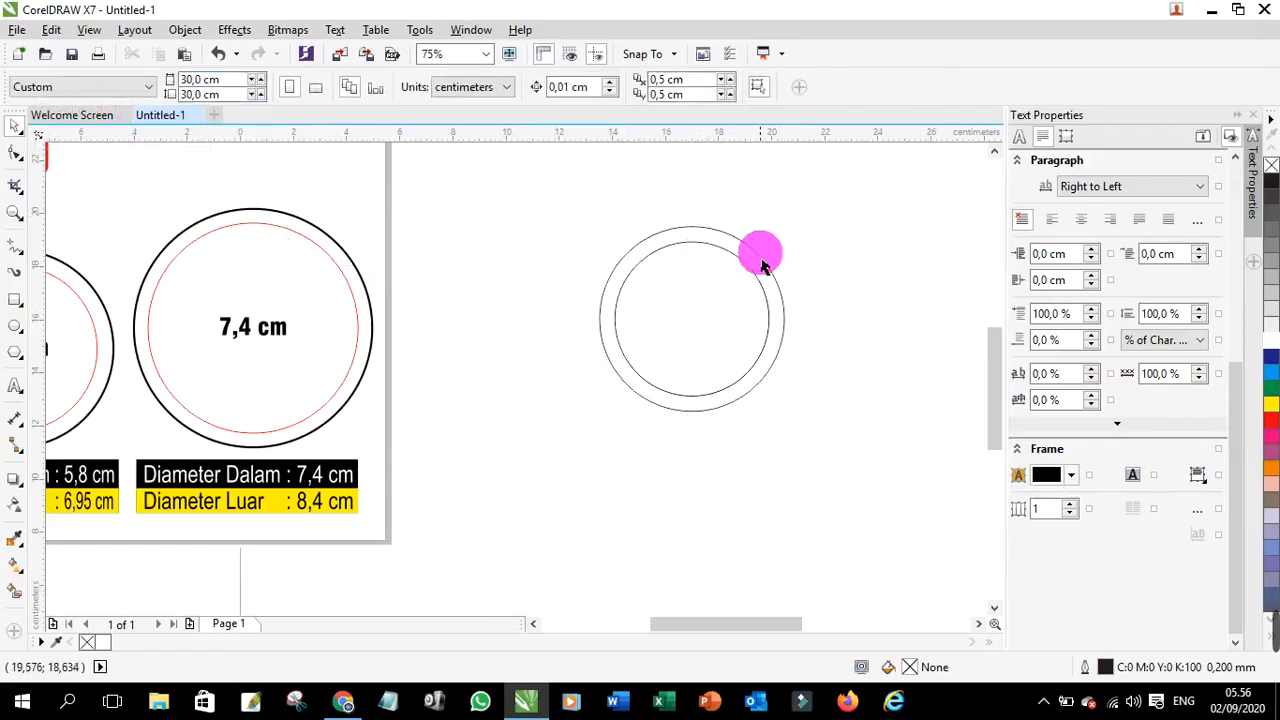
left_click(761, 259)
left_click(832, 304)
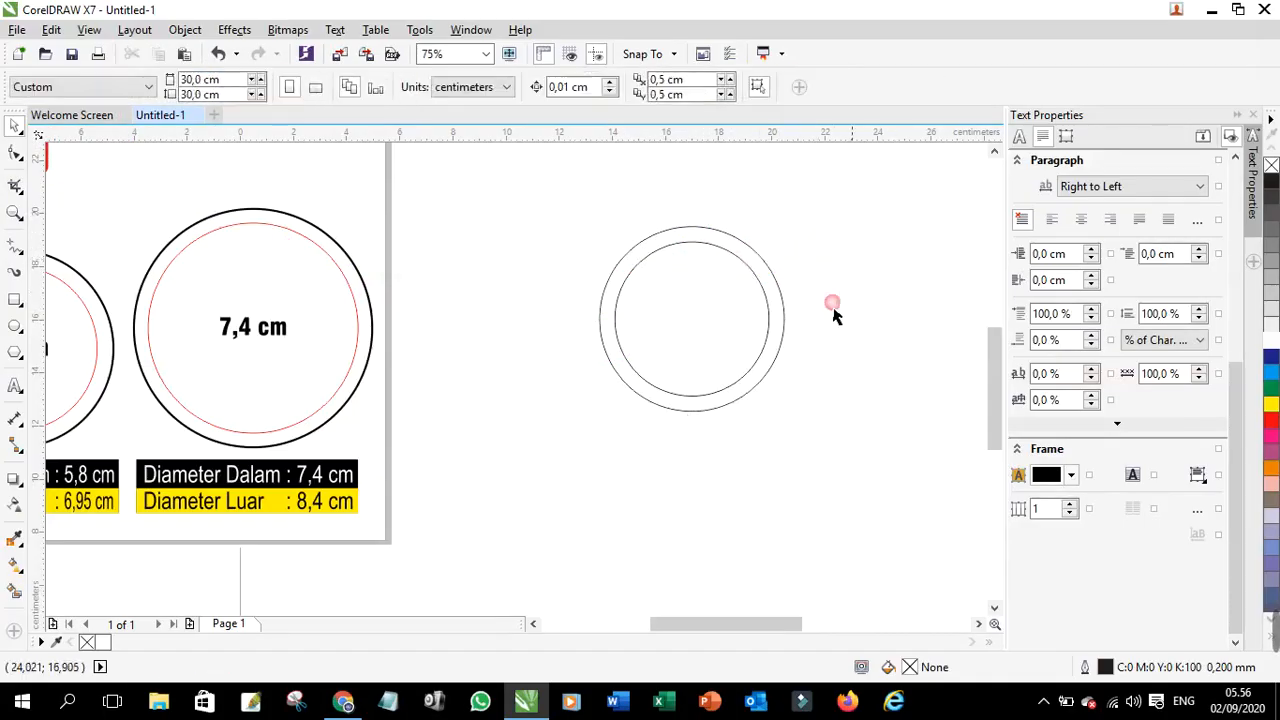
left_click(782, 310)
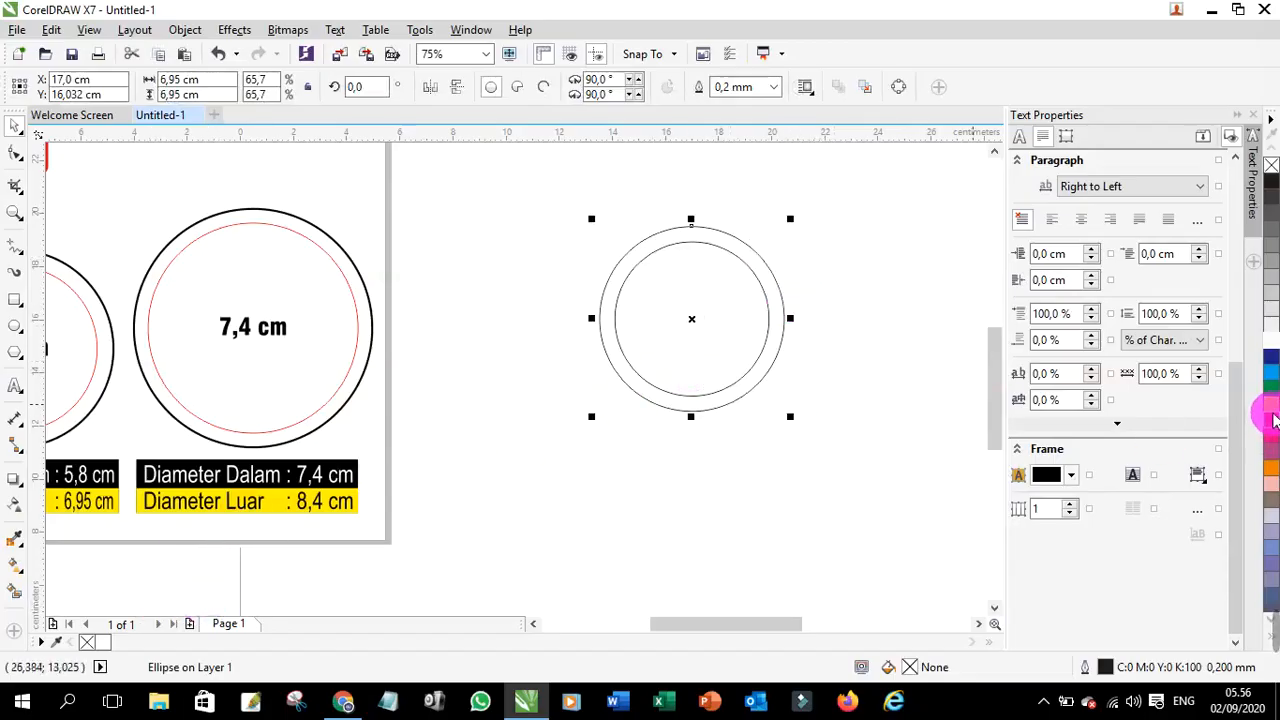
left_click(1272, 407)
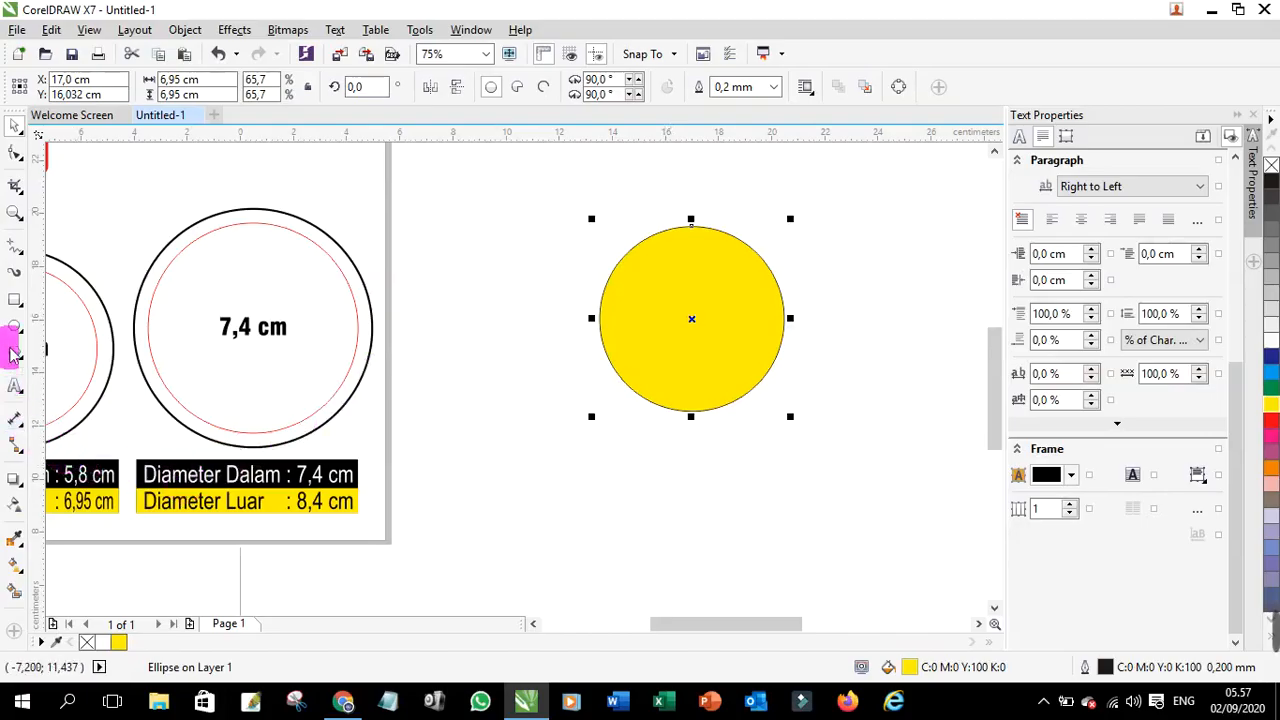
Step: Add the artistic text "pg up dan pgdn" on the page and move it beneath the yellow circle
left_click(17, 386)
left_click(582, 486)
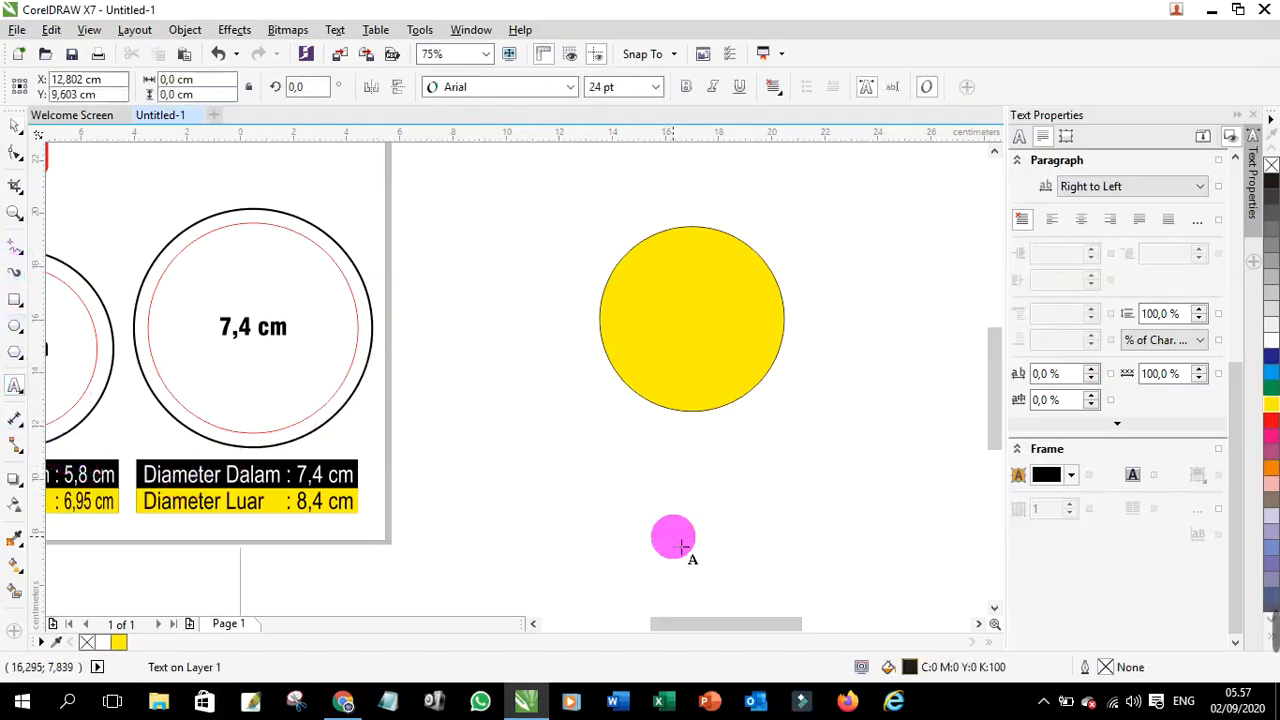
type("pg up")
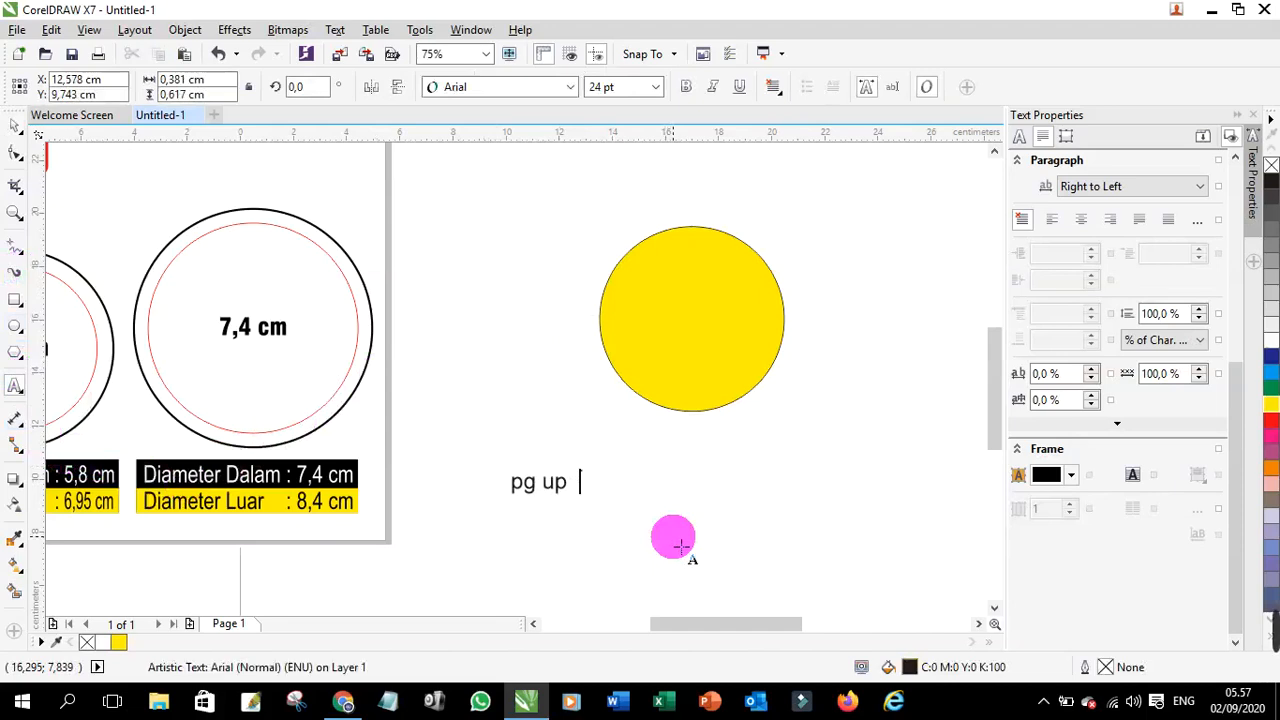
type("  dan pg")
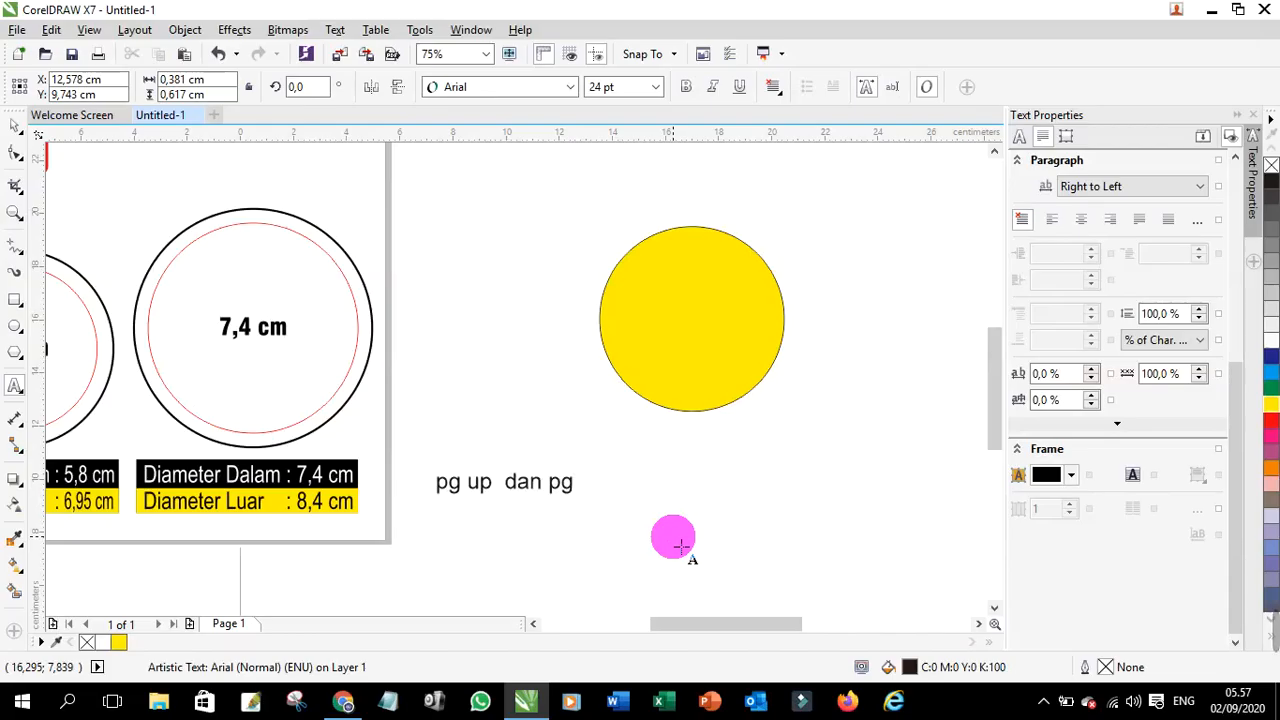
key("BackSpace")
type("dn")
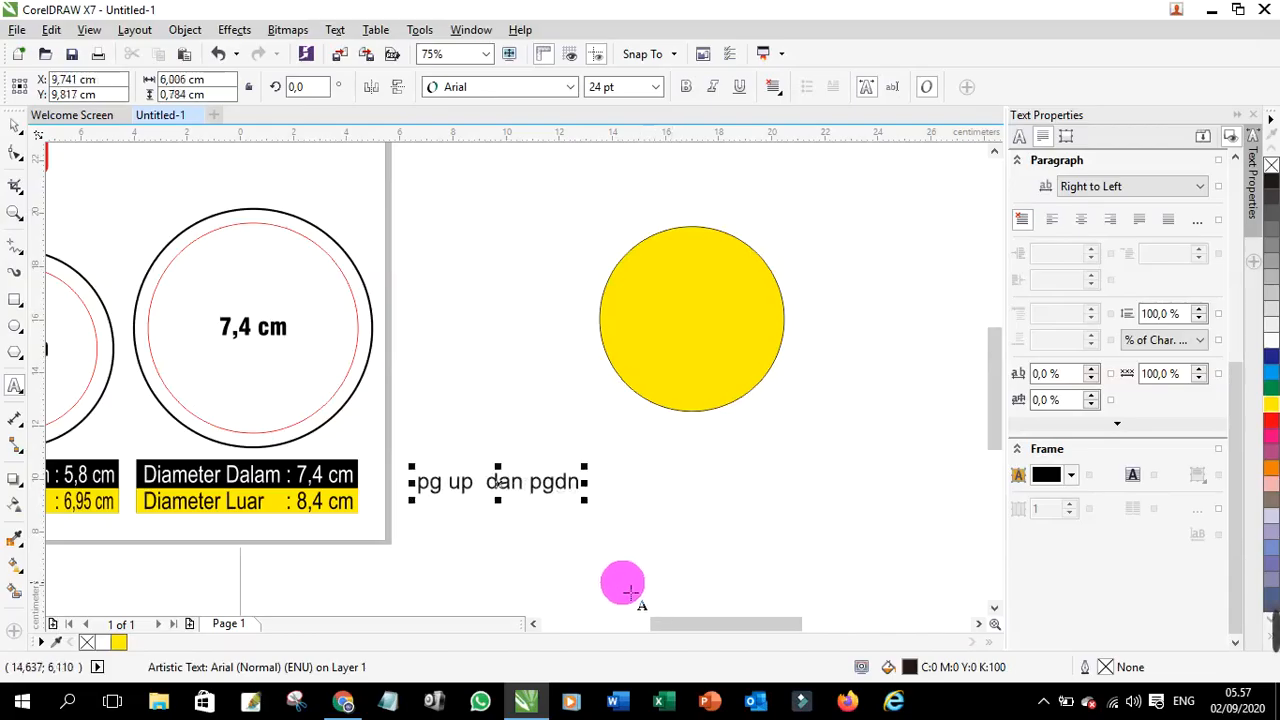
left_click(15, 125)
left_click_drag(475, 484, 729, 478)
Step: Move the "pg up dan pgdn" text up against the circle's lower-right edge and select the yellow circle
left_click(721, 358)
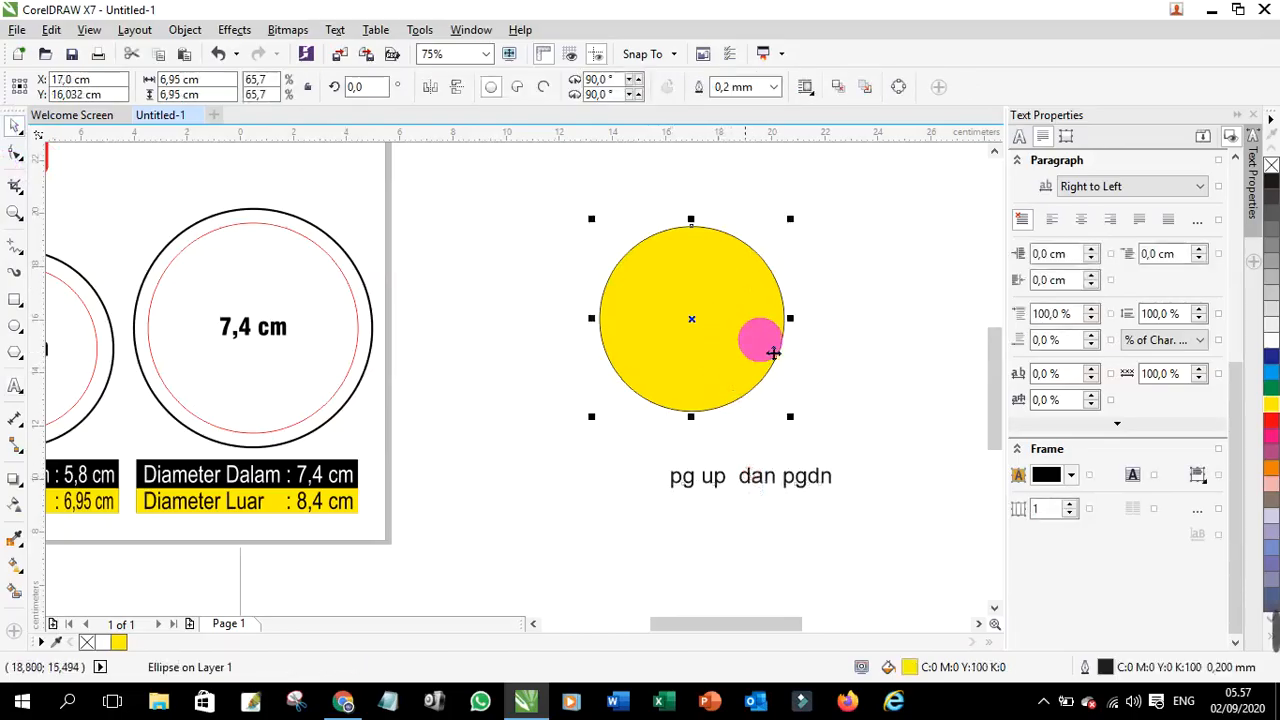
left_click(705, 354)
scroll(706, 366, "up", 2)
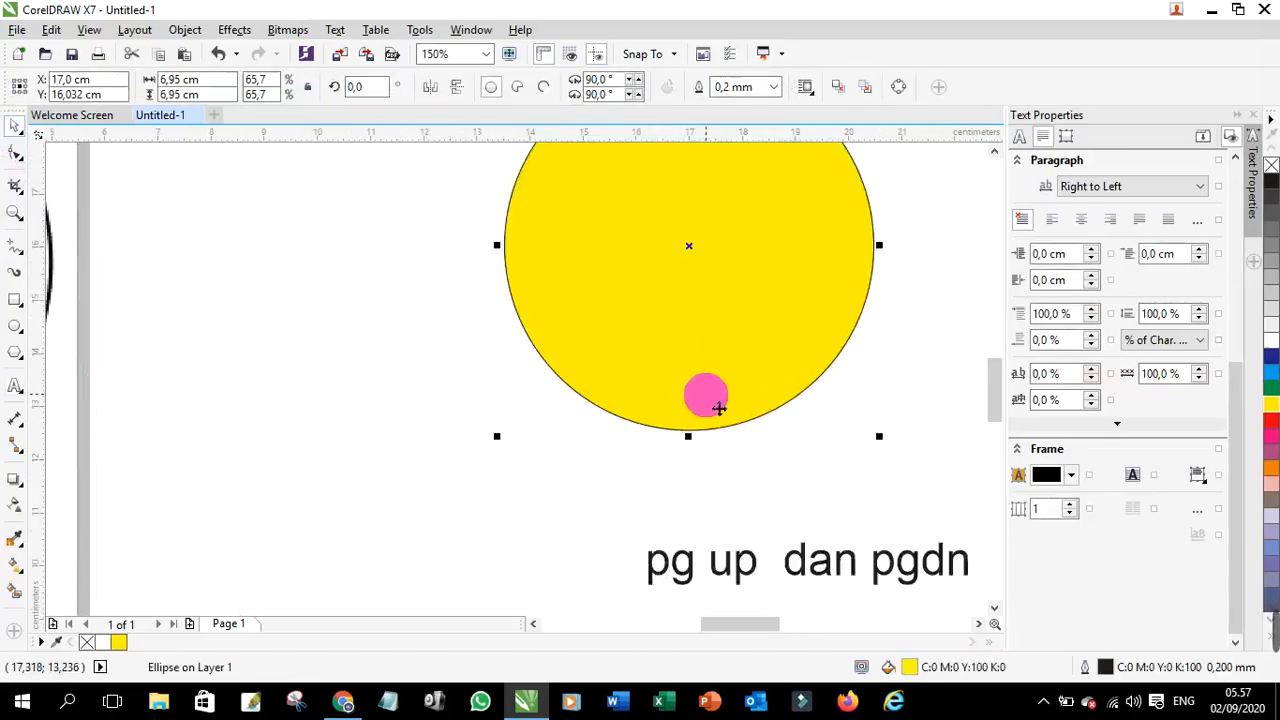
scroll(720, 410, "down", 2)
scroll(732, 311, "up", 2)
scroll(725, 310, "down", 2)
left_click_drag(722, 472, 783, 425)
scroll(771, 360, "up", 2)
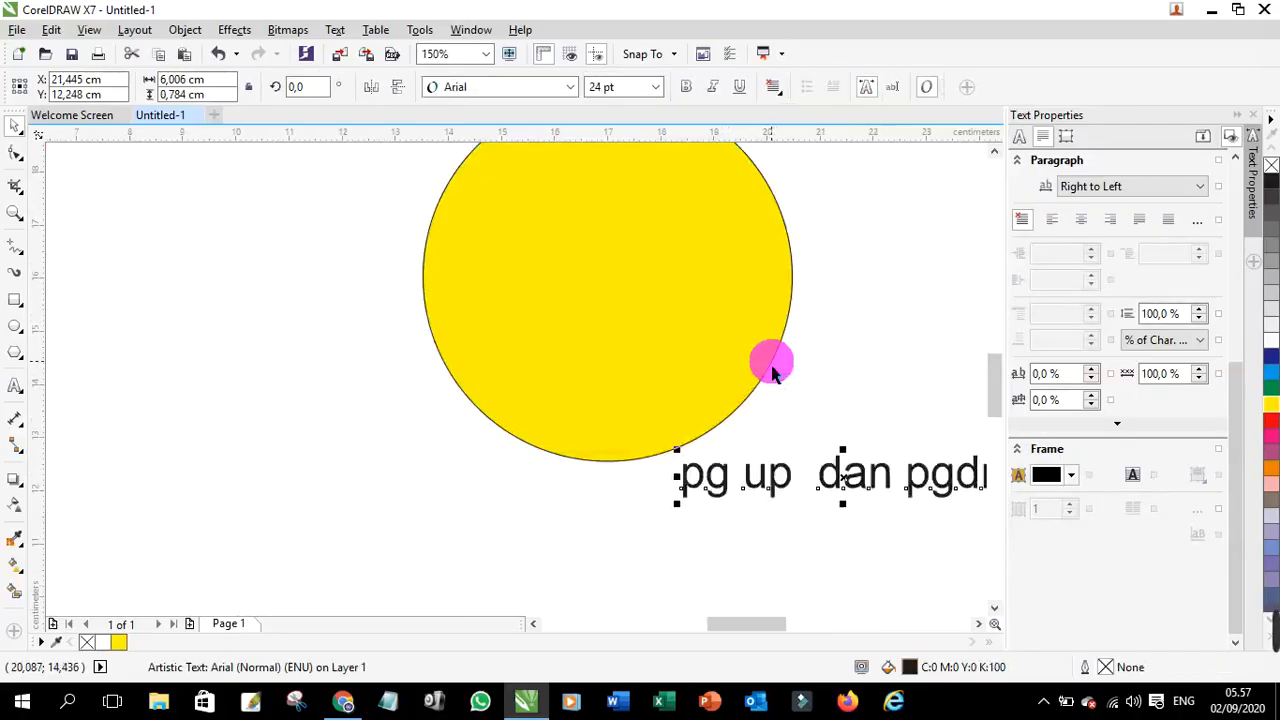
left_click(723, 300)
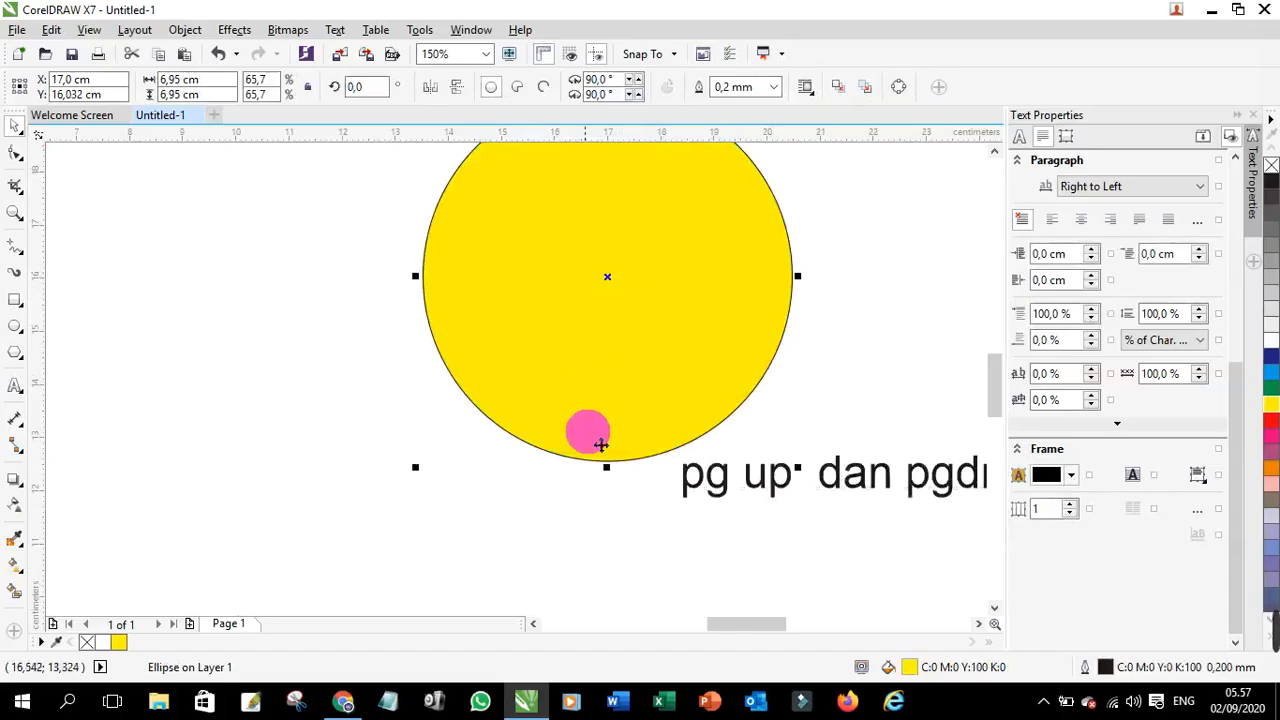
Step: Insert "Ctrl +" before "pg up" and "Ctrl+" before "pgdn" in the text below the circle
double_click(688, 480)
left_click(688, 480)
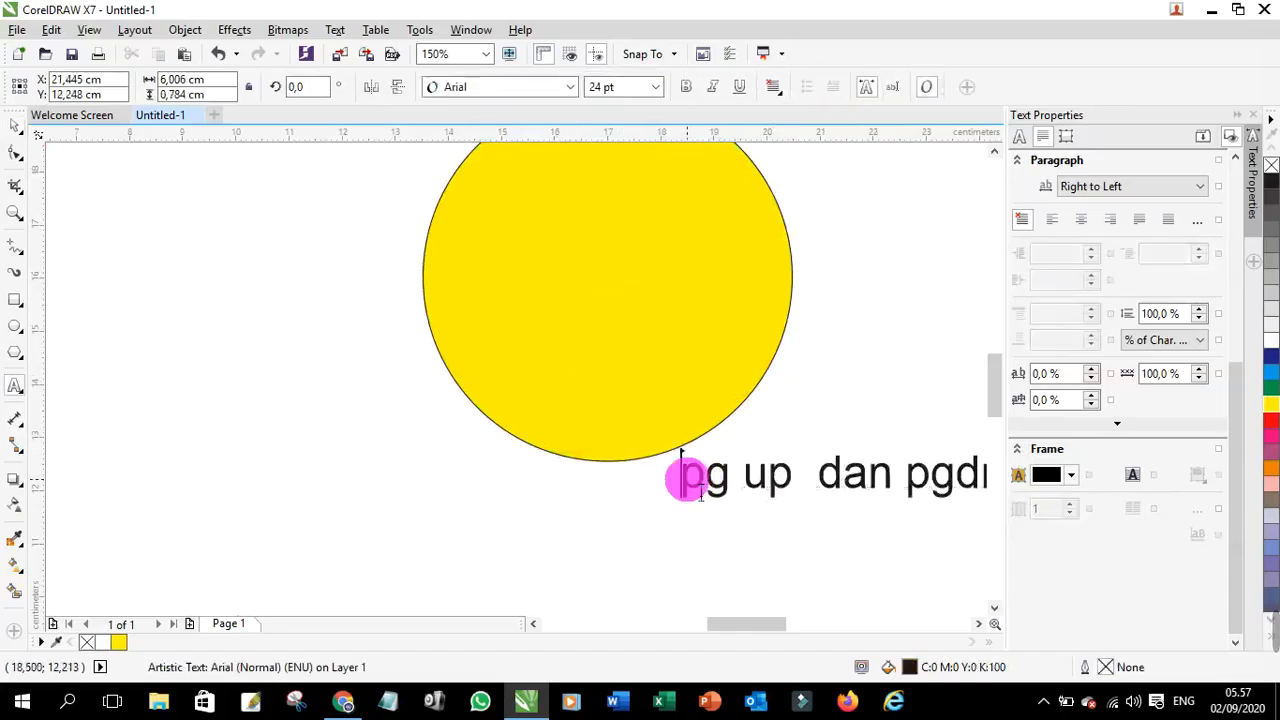
type("Ctrl +")
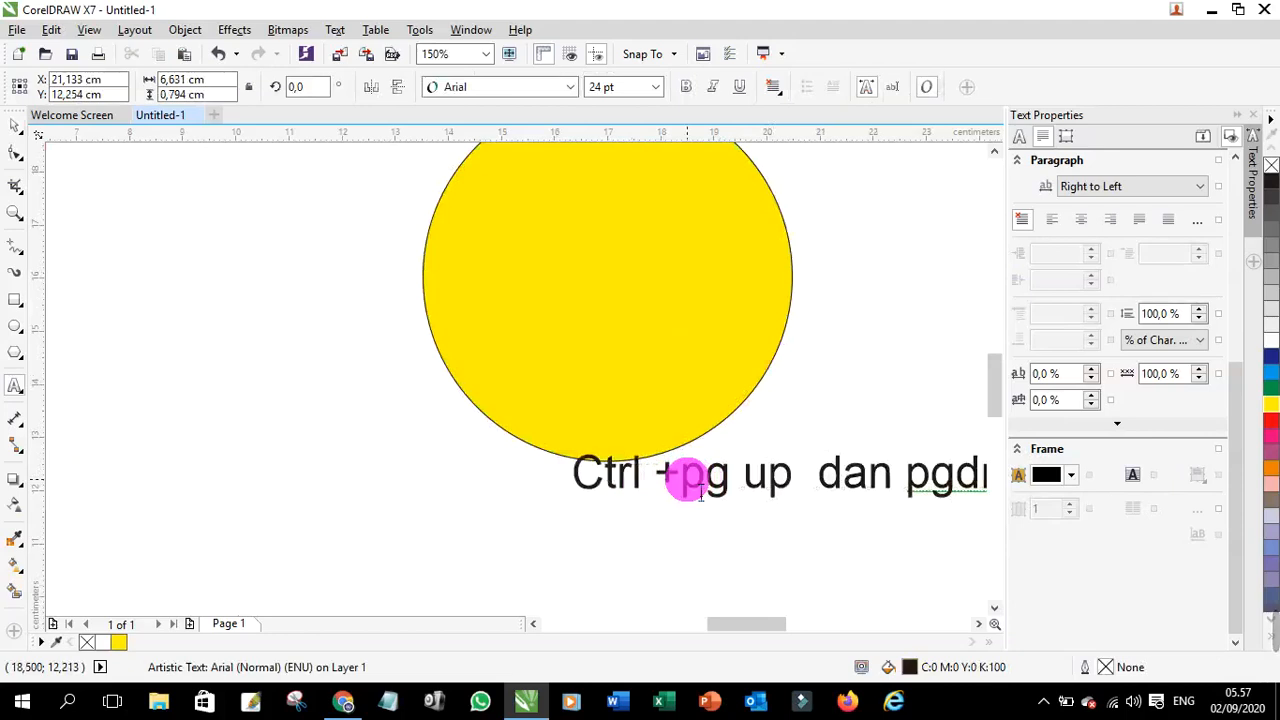
scroll(768, 514, "down", 2)
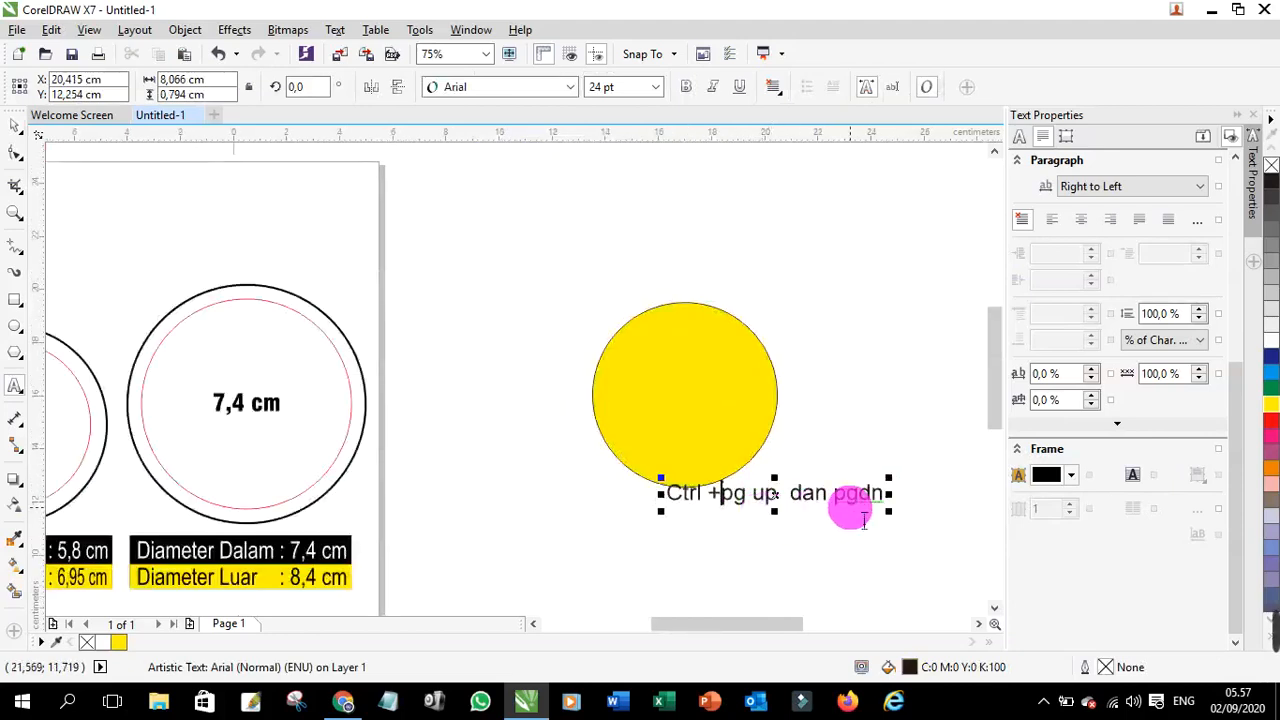
scroll(863, 520, "up", 2)
left_click(818, 484)
type("C")
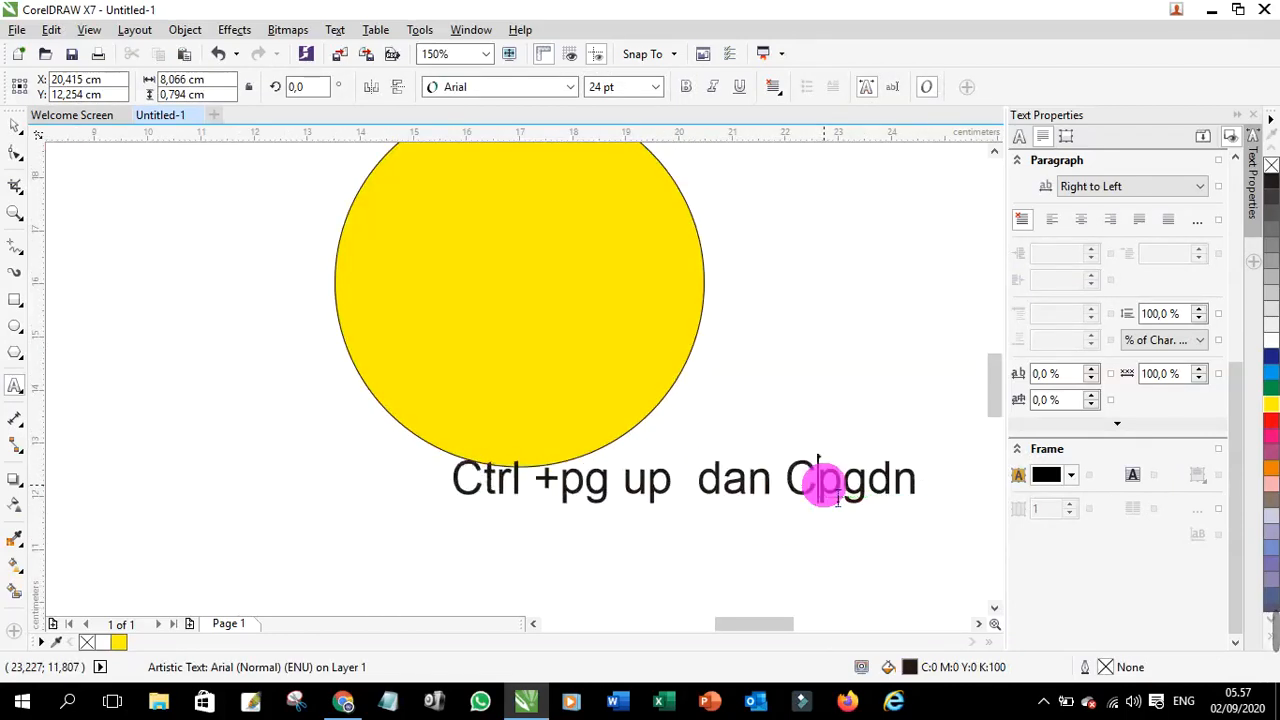
type("trl+")
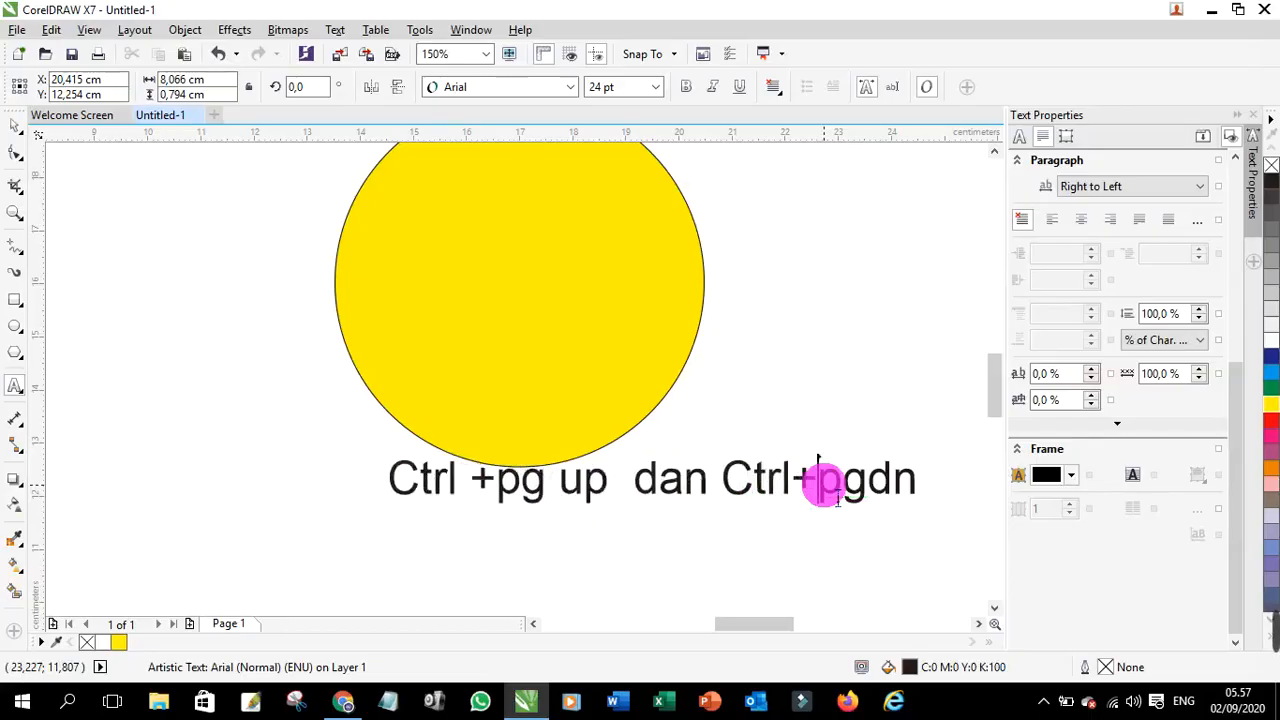
Step: Recolour the words "Ctrl+pgdn" and "Ctrl +pg up" red in the text below the circle, leaving "dan" black
left_click_drag(723, 491, 937, 500)
left_click(1271, 420)
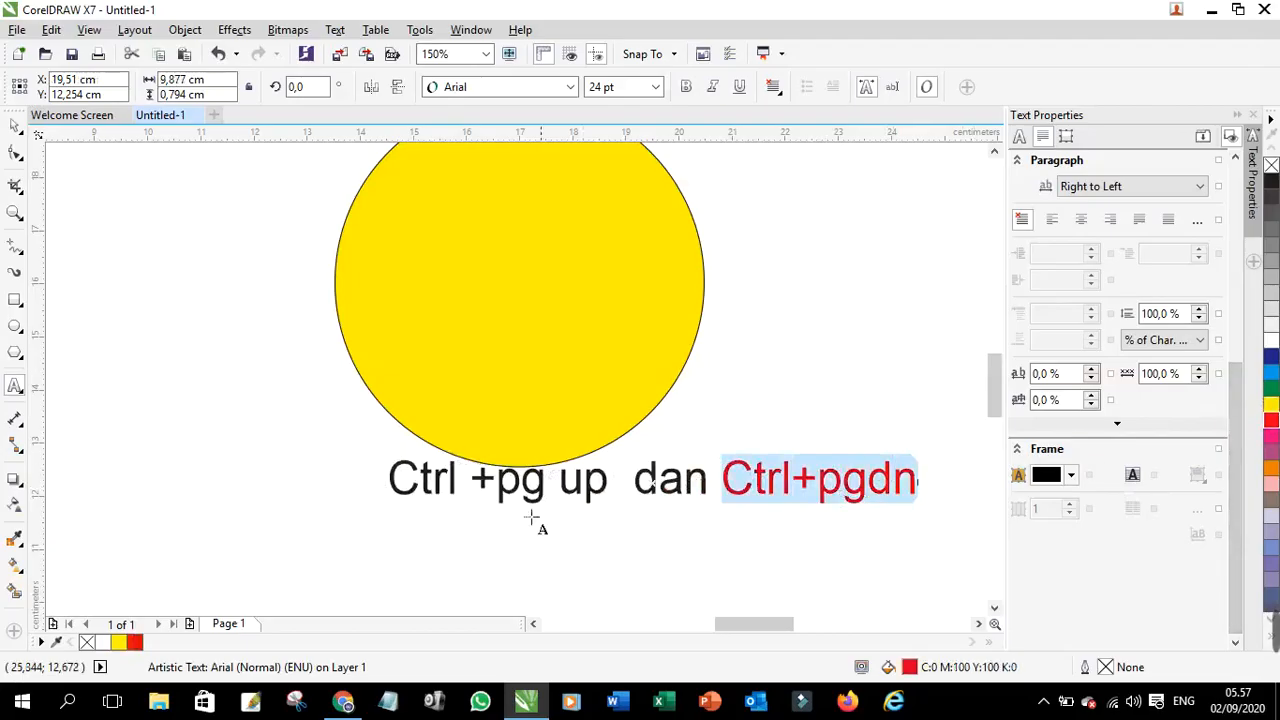
left_click_drag(612, 502, 390, 482)
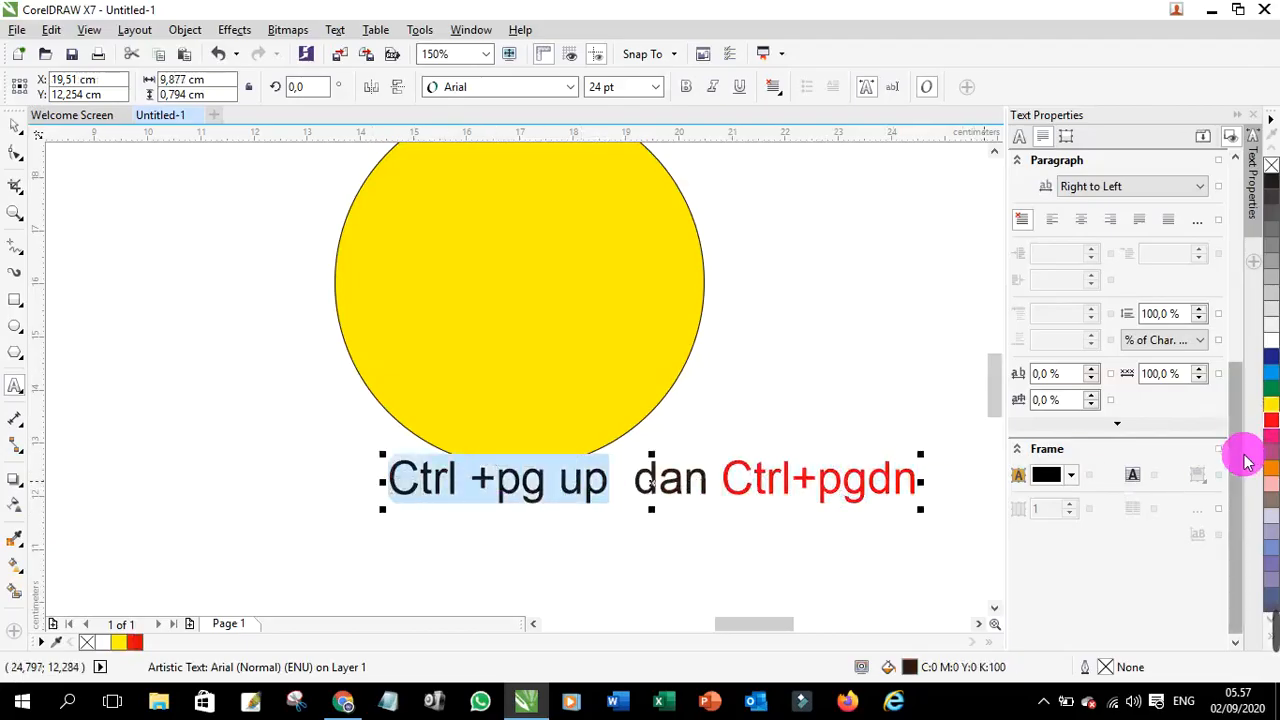
left_click(1271, 420)
left_click(15, 125)
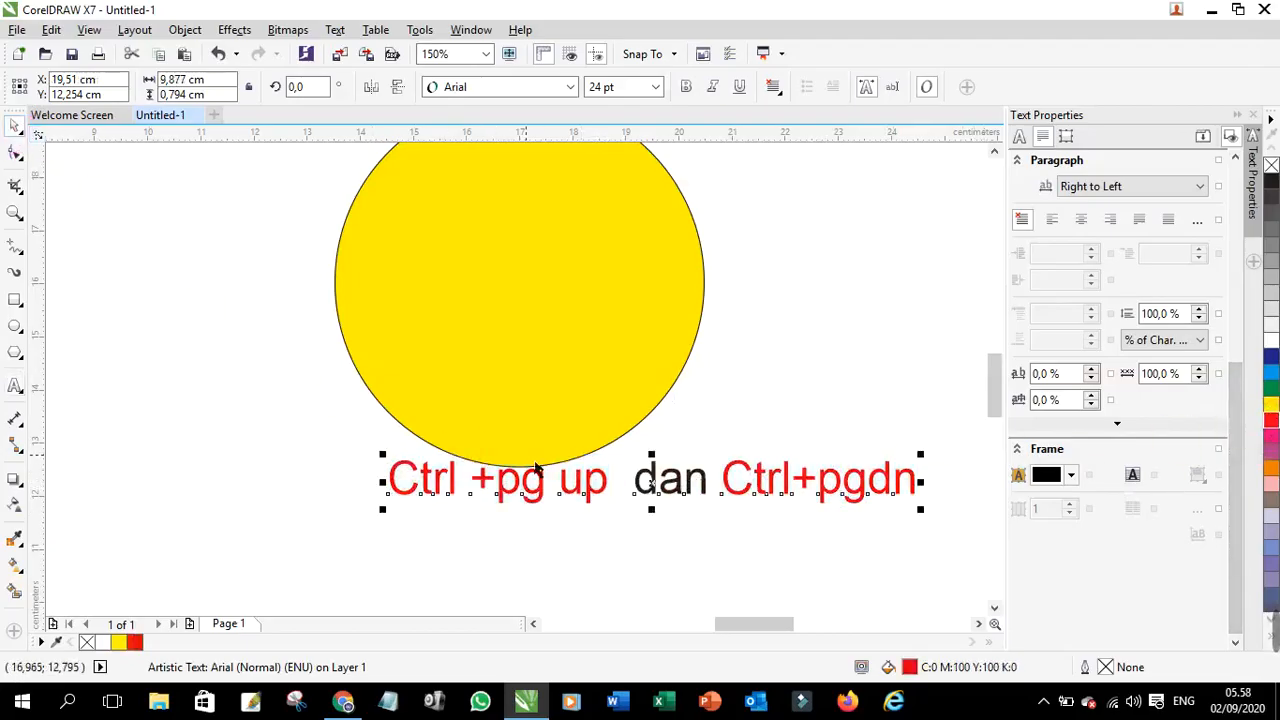
left_click(594, 565)
left_click(535, 500)
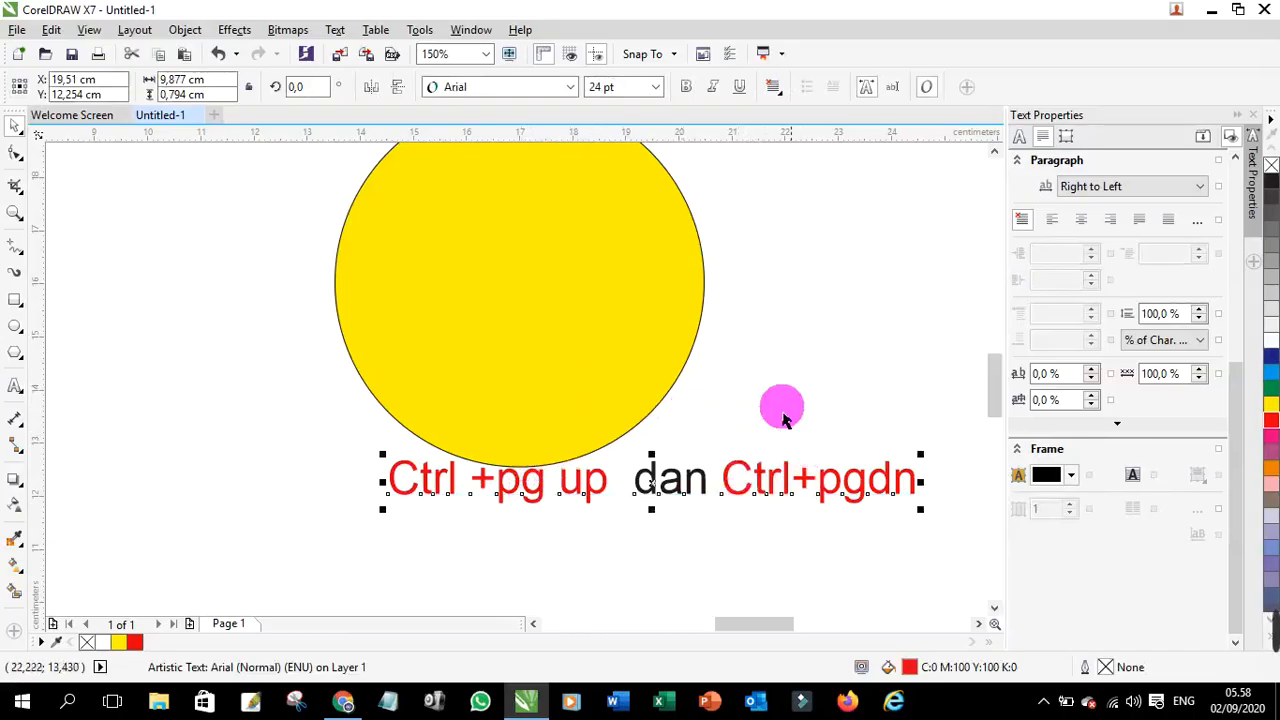
Step: Select the yellow 6,95 cm circle and switch its stacking order back and forth, ending with it behind the inner circle
left_click(684, 335)
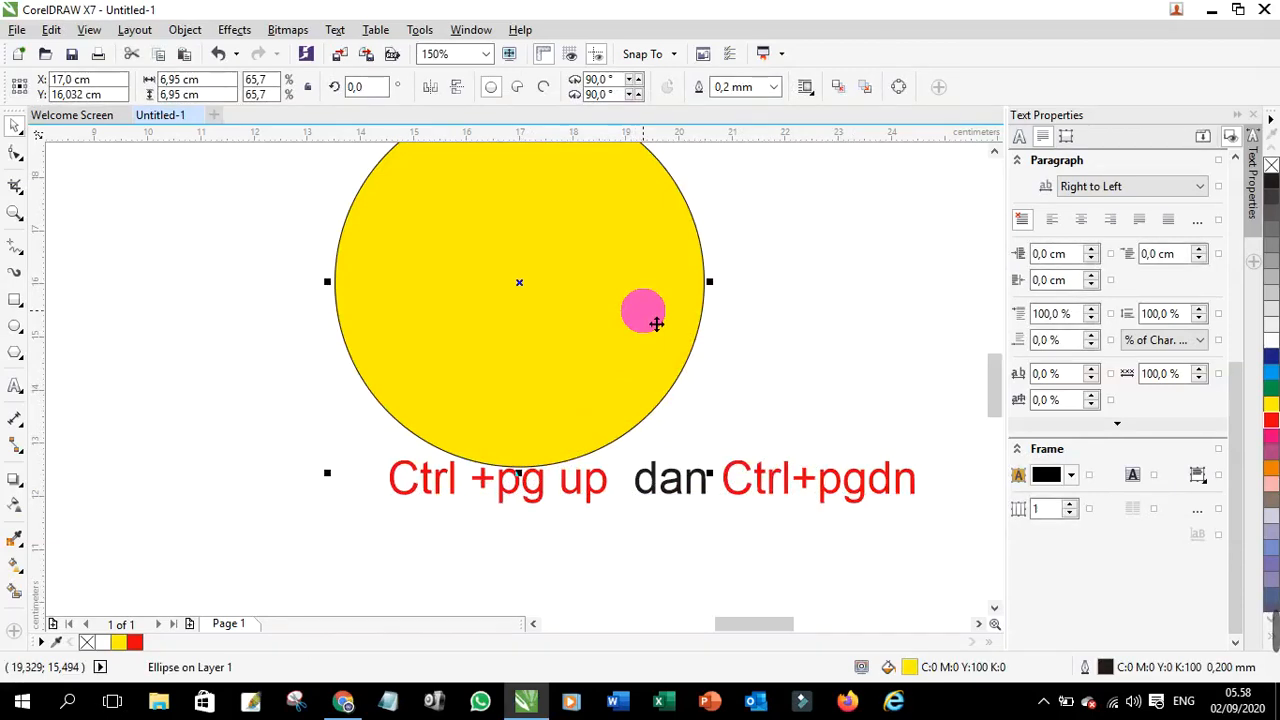
key("ctrl+Page_Down")
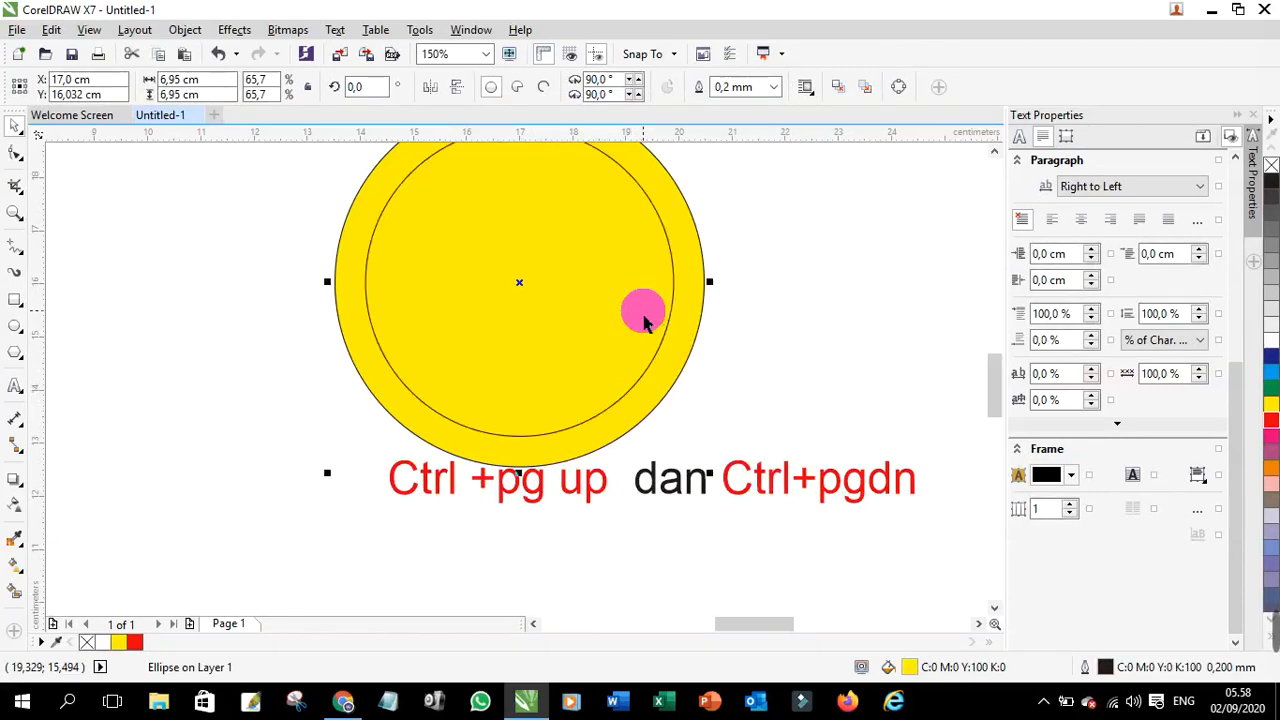
key("ctrl+Page_Up")
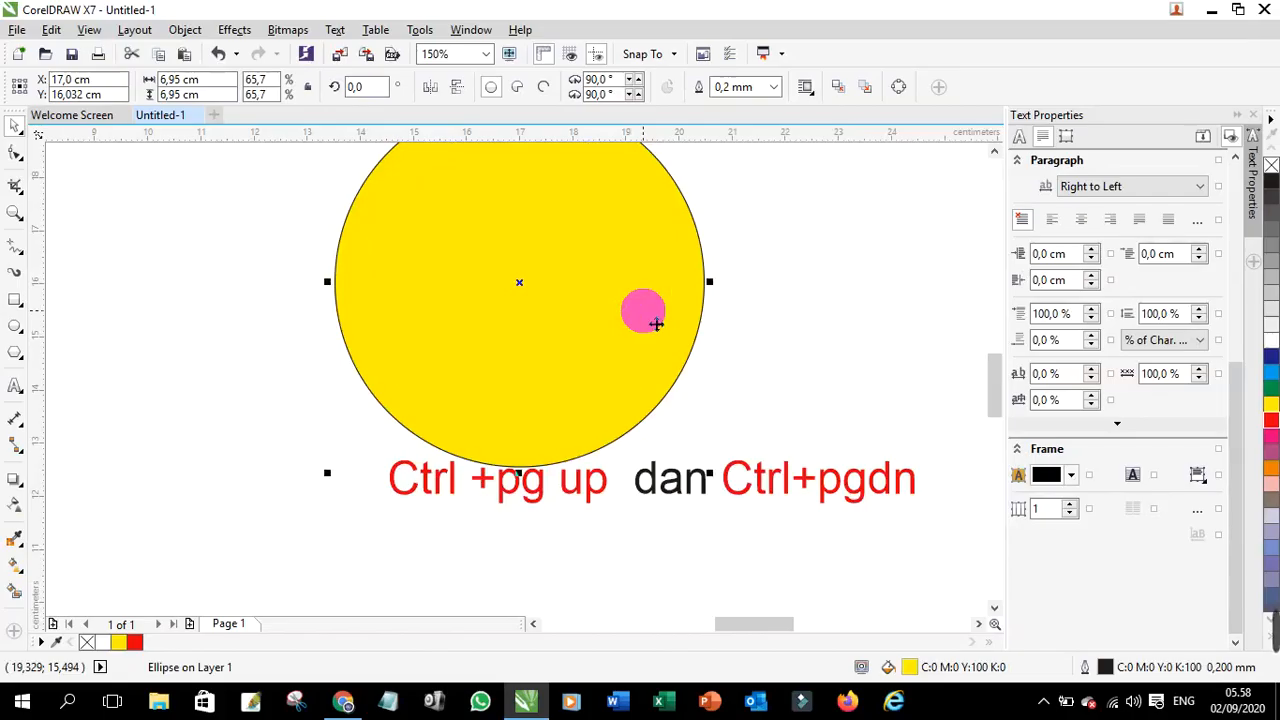
key("ctrl+Page_Down")
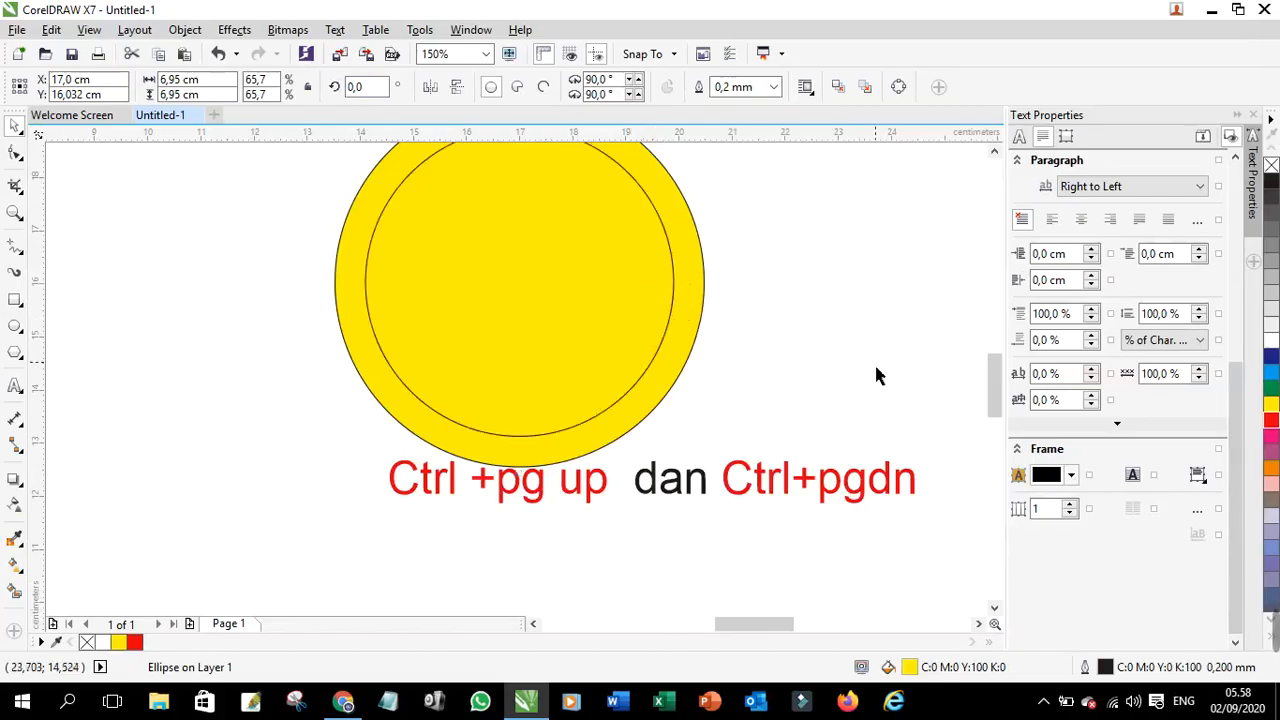
left_click(874, 365)
Step: Fill the inner 5,8 cm circle with red
left_click(668, 340)
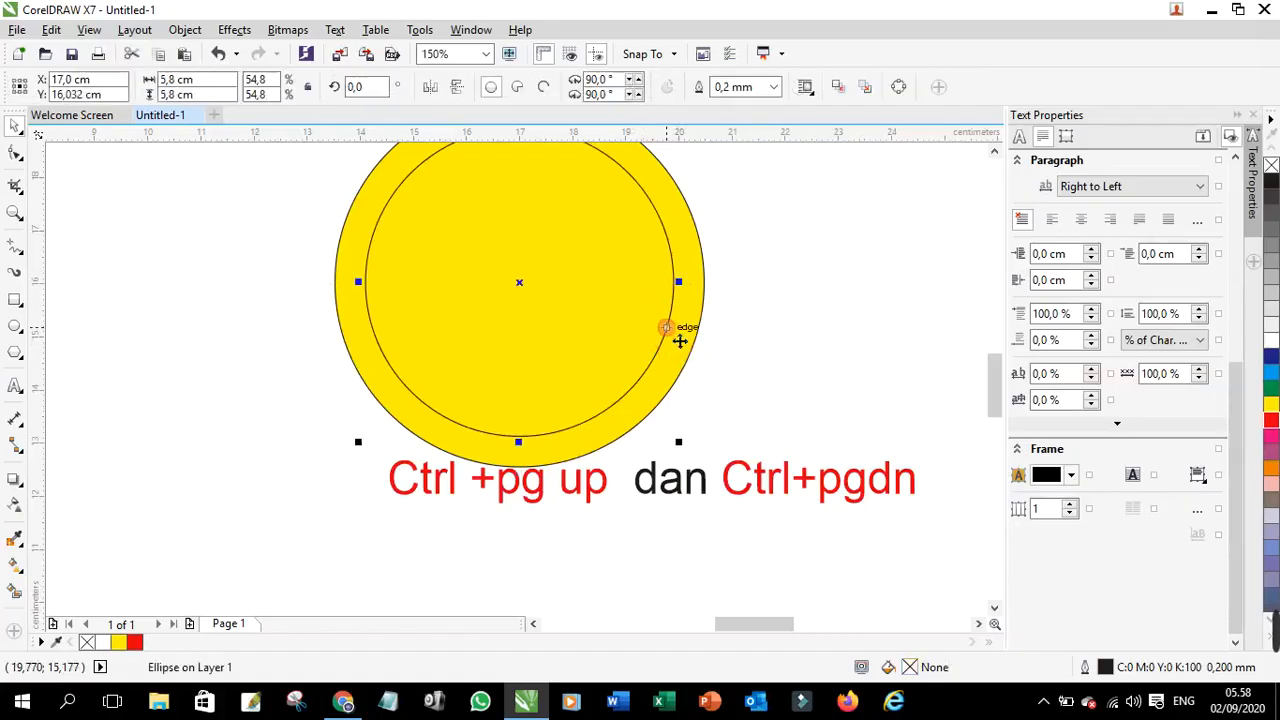
left_click(140, 642)
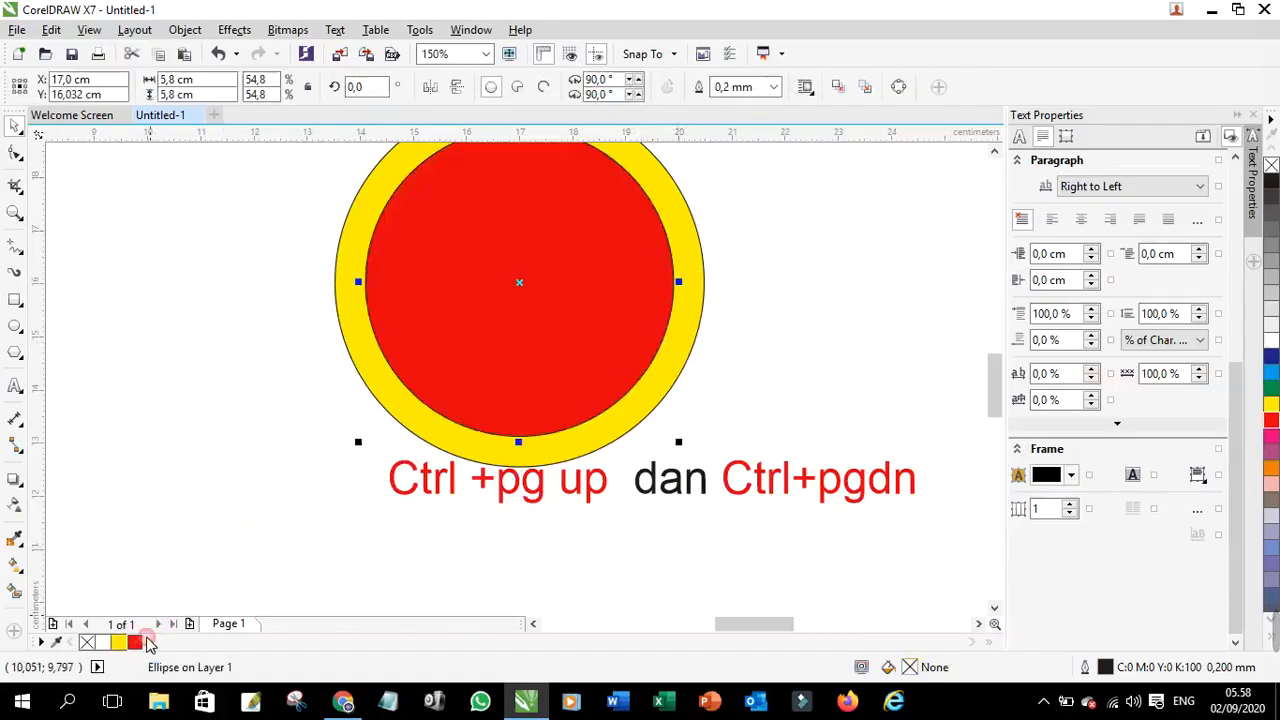
left_click(760, 355)
Step: Send the red circle one level back behind the yellow circle, and bring it forward one level again
left_click(603, 297)
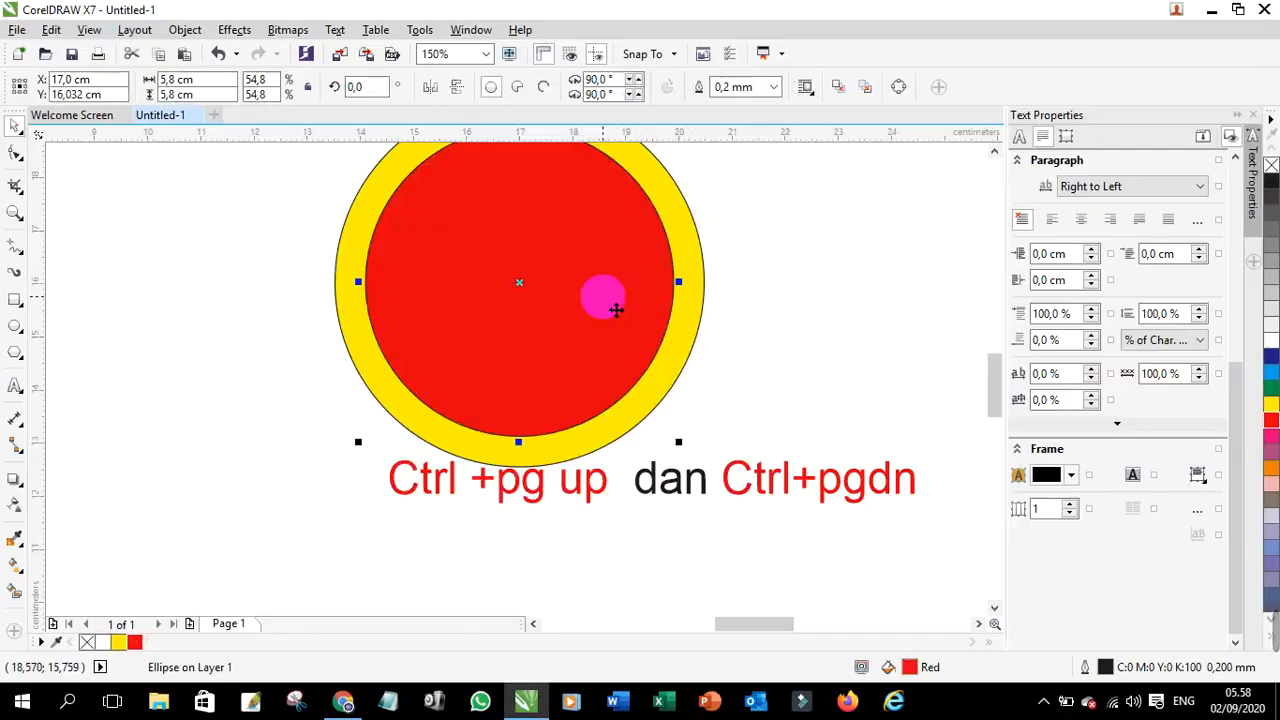
key("ctrl+Page_Down")
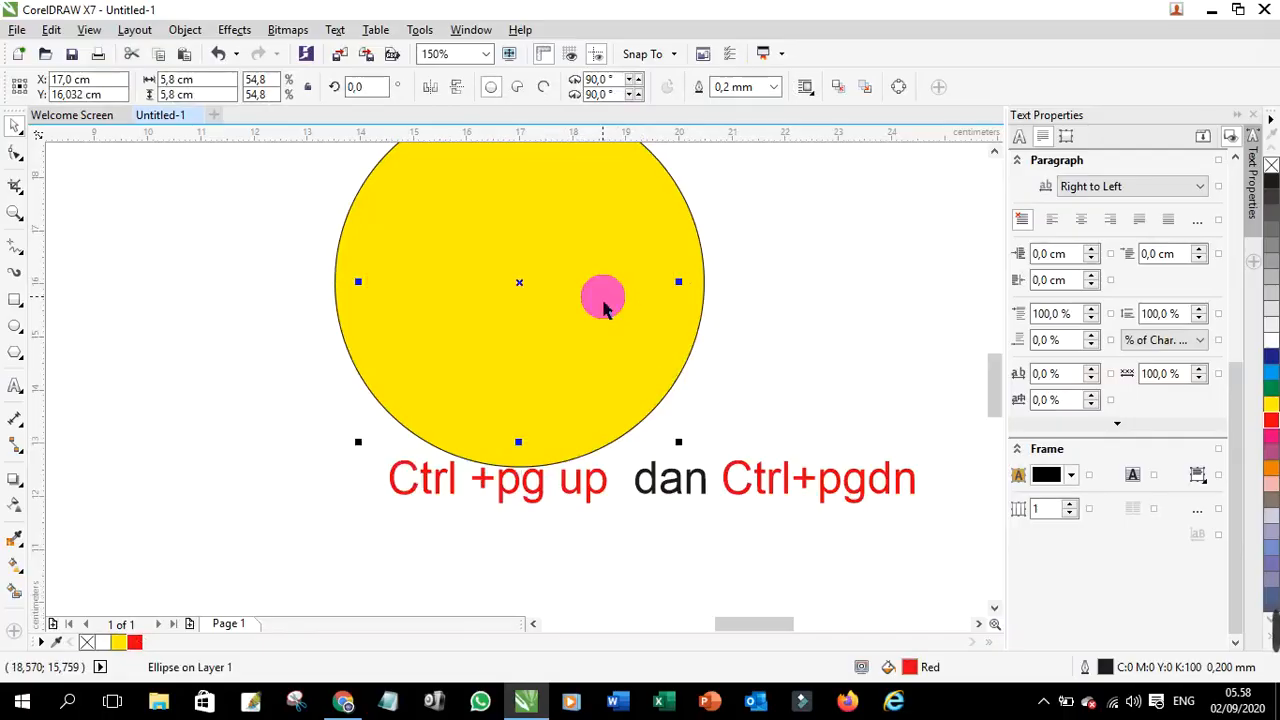
key("ctrl+Page_Up")
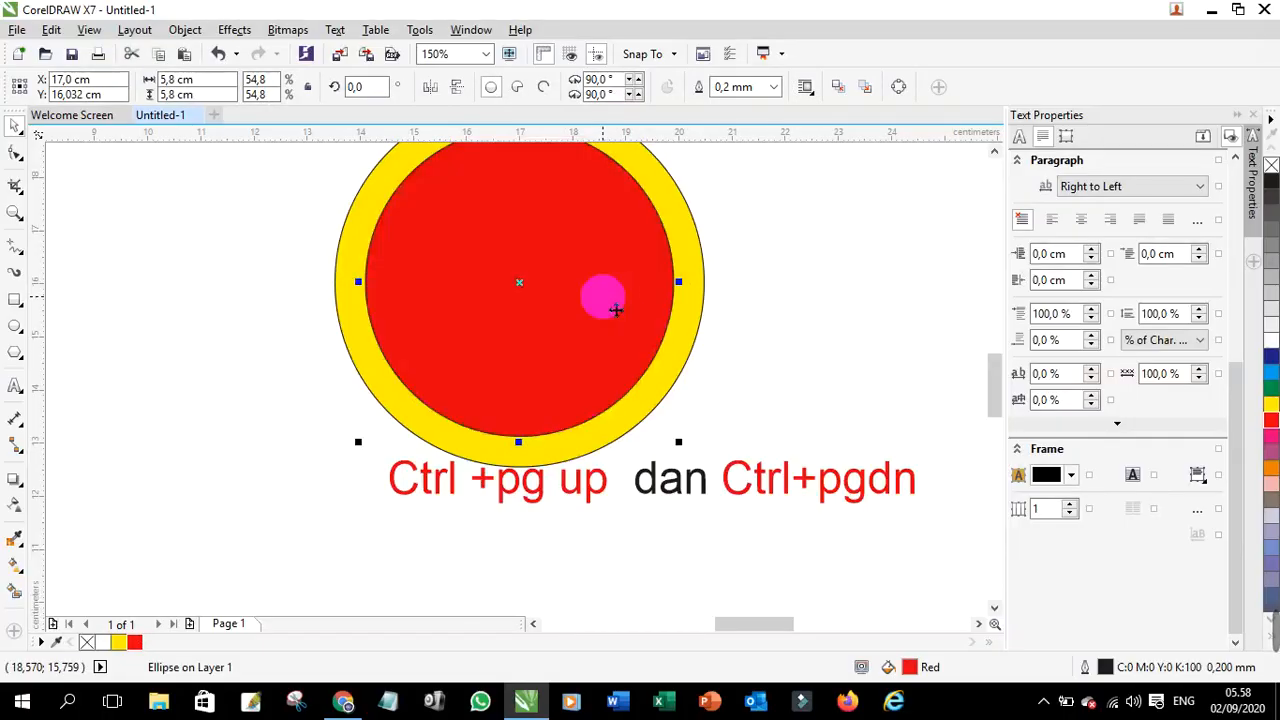
Step: Move the "Ctrl +pg up dan Ctrl+pgdn" text away from the circles, down and to the right on the page
scroll(703, 400, "down", 1)
scroll(703, 400, "up", 1)
scroll(705, 405, "down", 1)
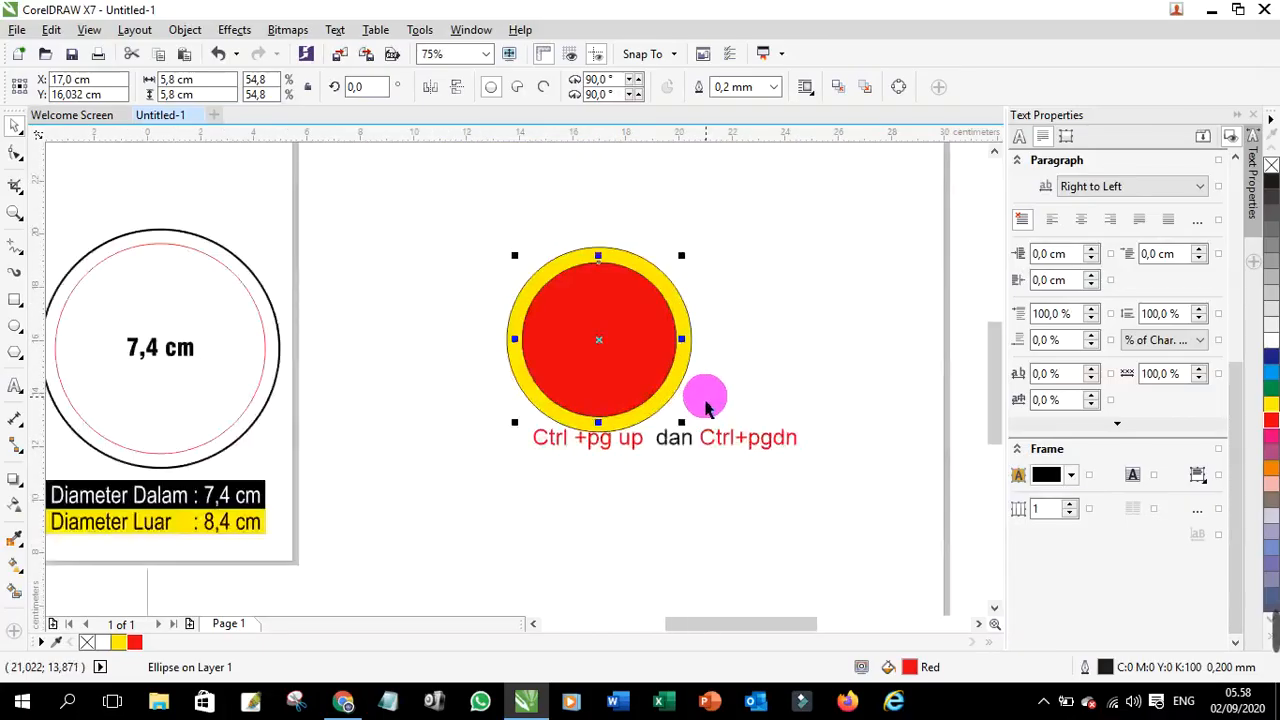
left_click(445, 232)
scroll(599, 323, "up", 1)
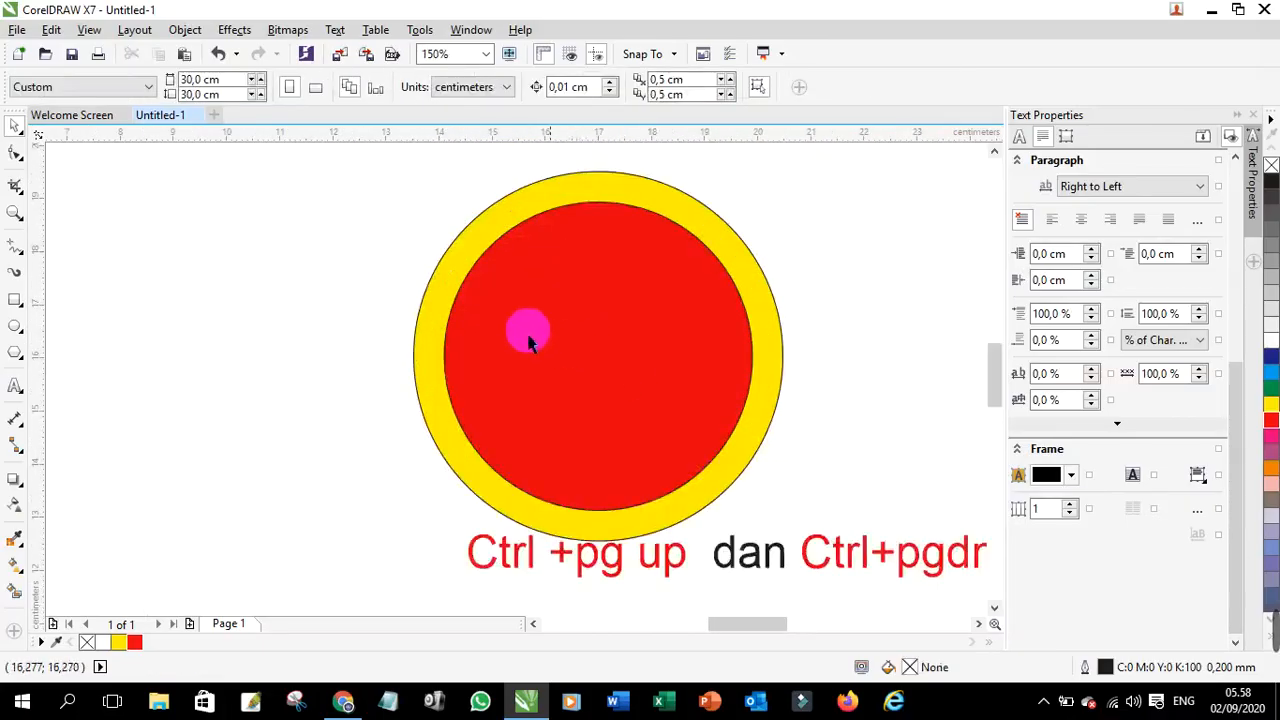
scroll(528, 340, "down", 1)
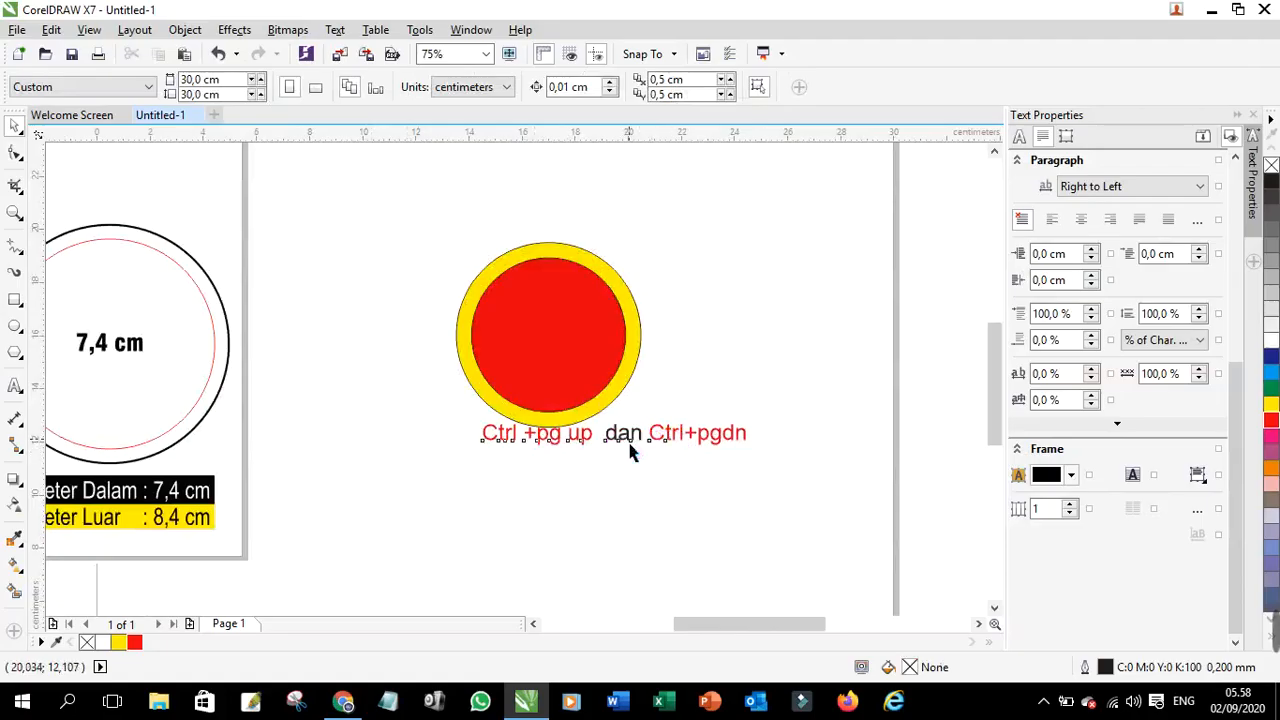
left_click_drag(630, 452, 722, 529)
Step: Select both the red and the yellow circle and remove their outlines
left_click_drag(361, 211, 482, 320)
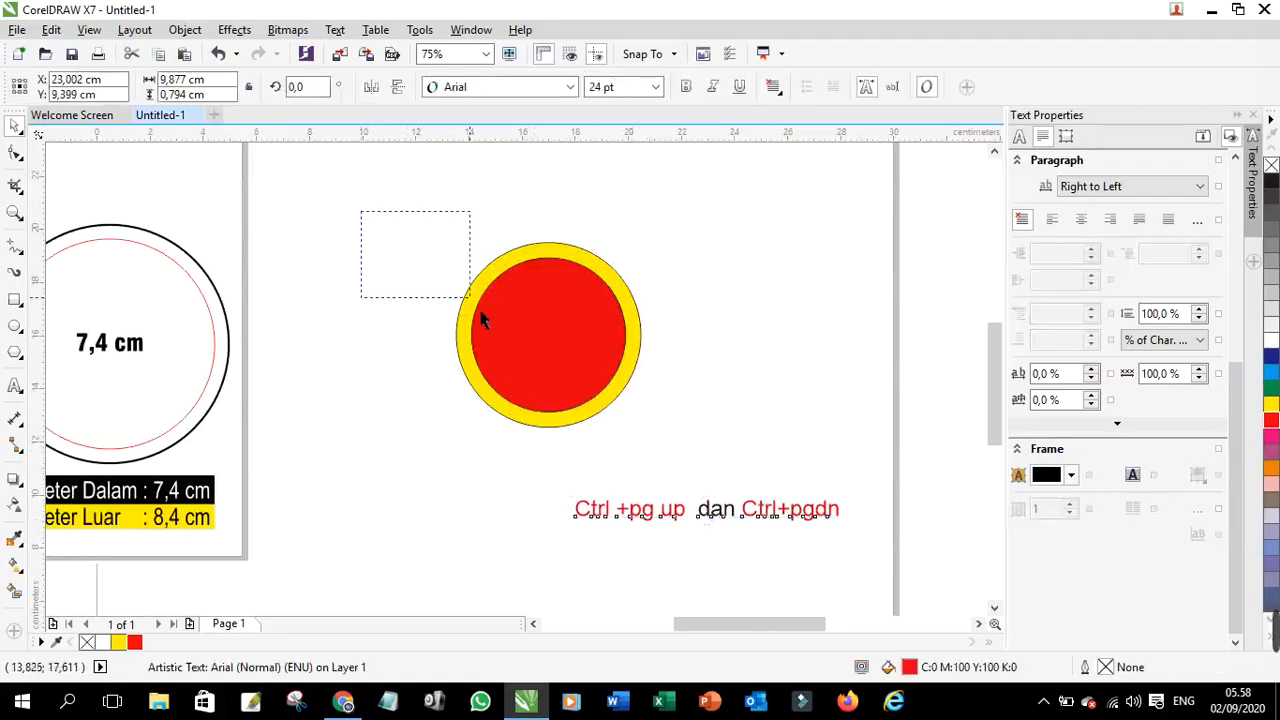
left_click_drag(681, 449, 723, 464)
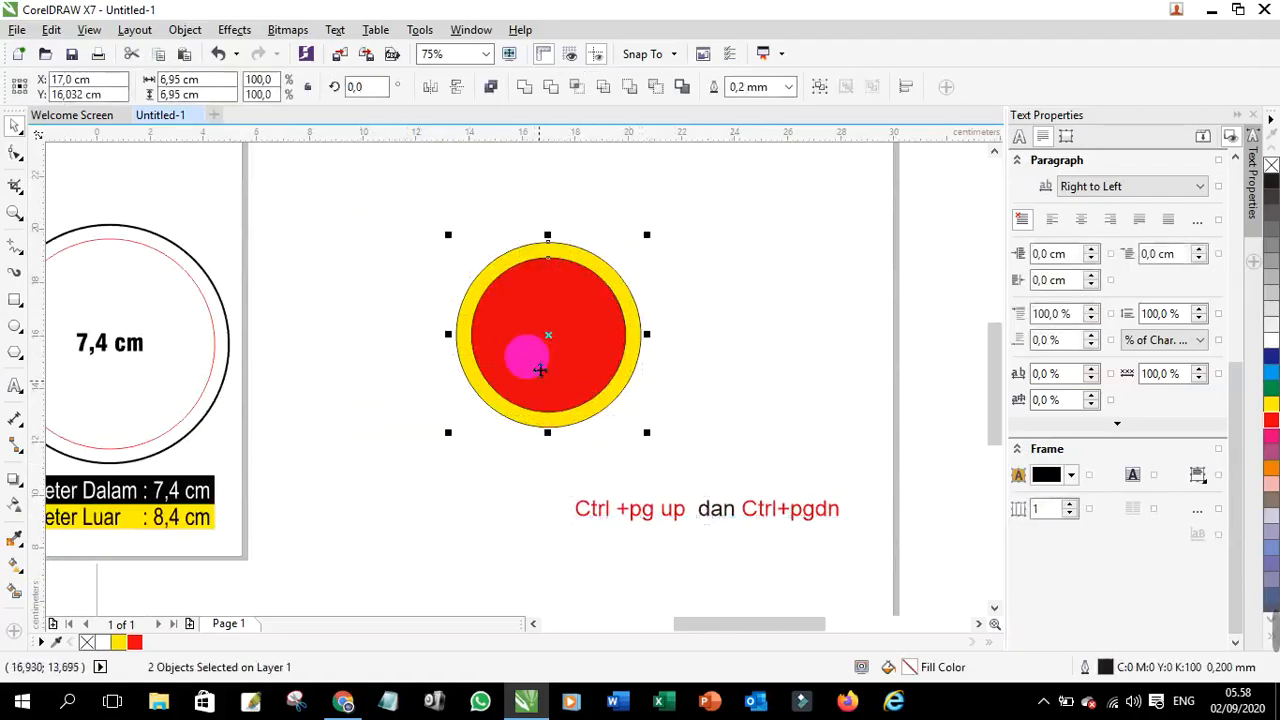
scroll(528, 357, "up", 2)
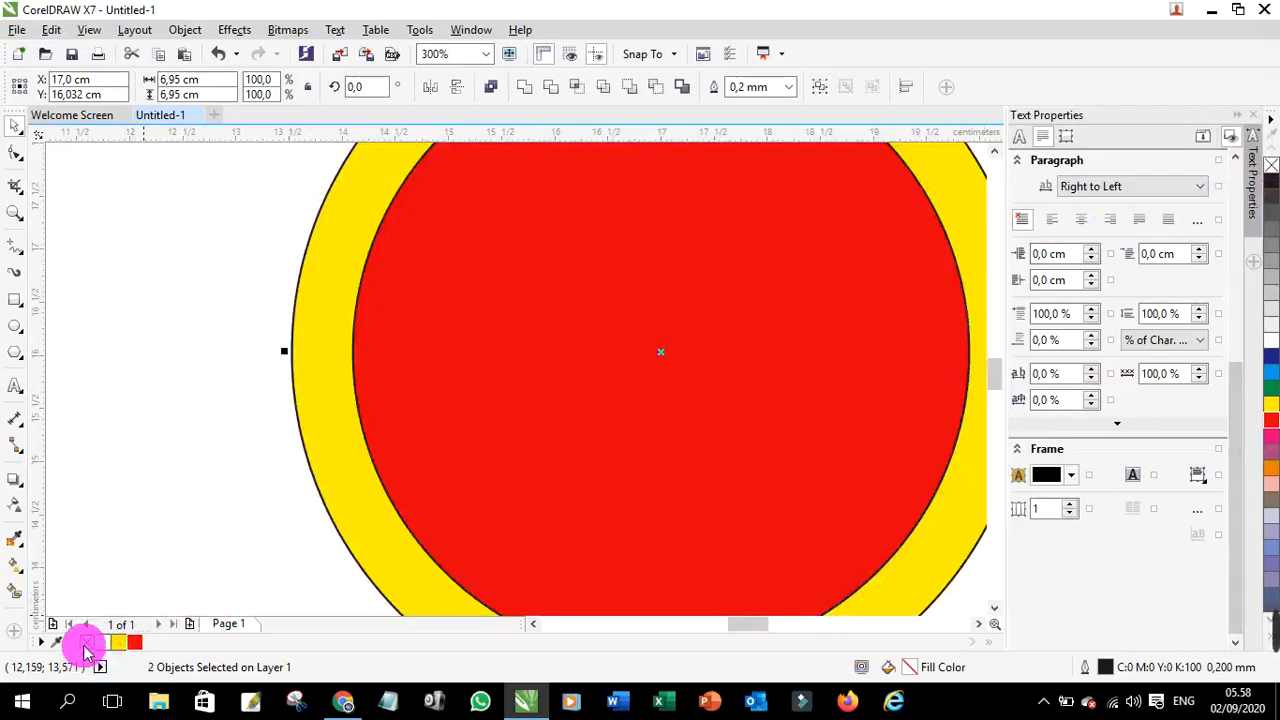
scroll(594, 302, "down", 3)
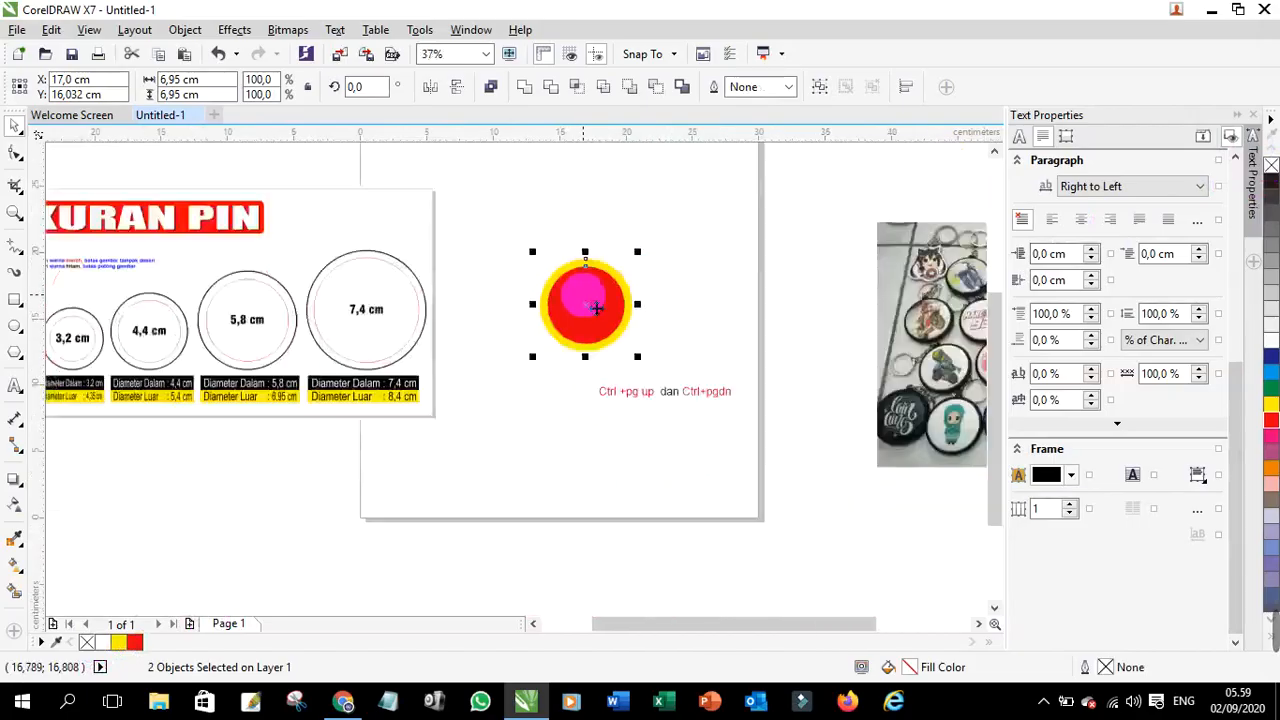
scroll(594, 302, "up", 1)
left_click(333, 205)
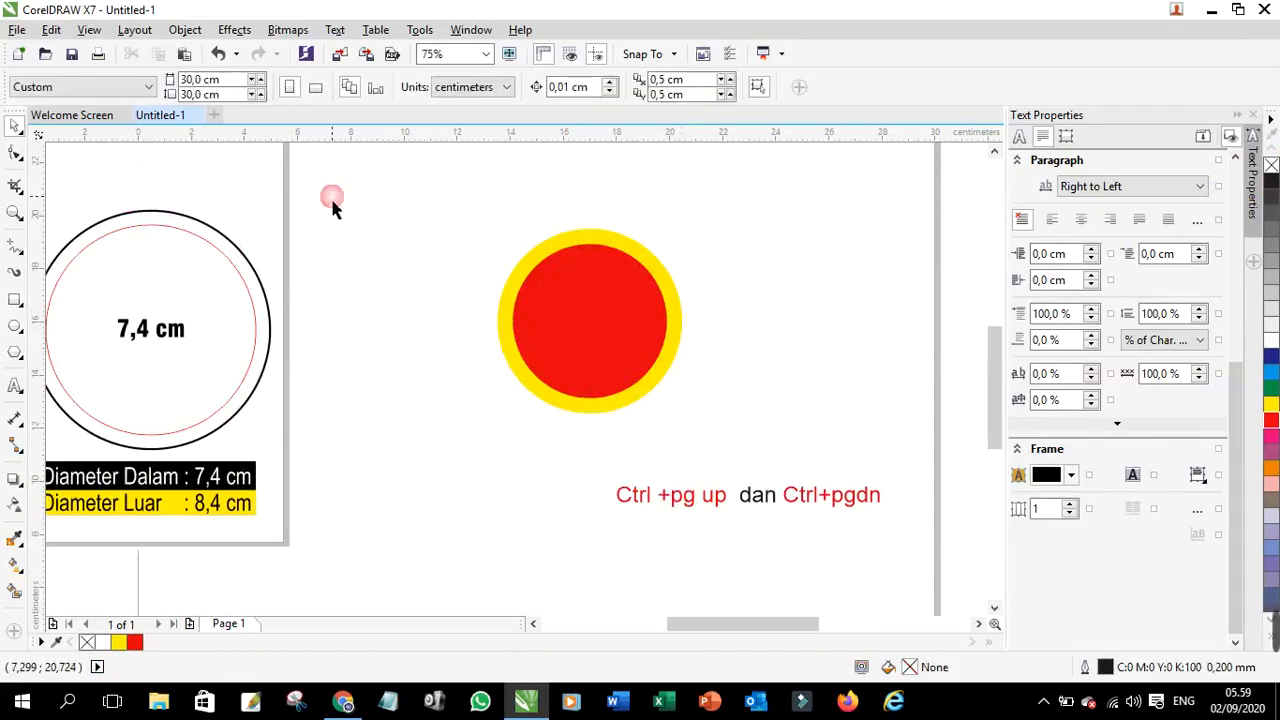
Step: Choose the portrait photo aa.png from the Pictures folder and import it
left_click(549, 277)
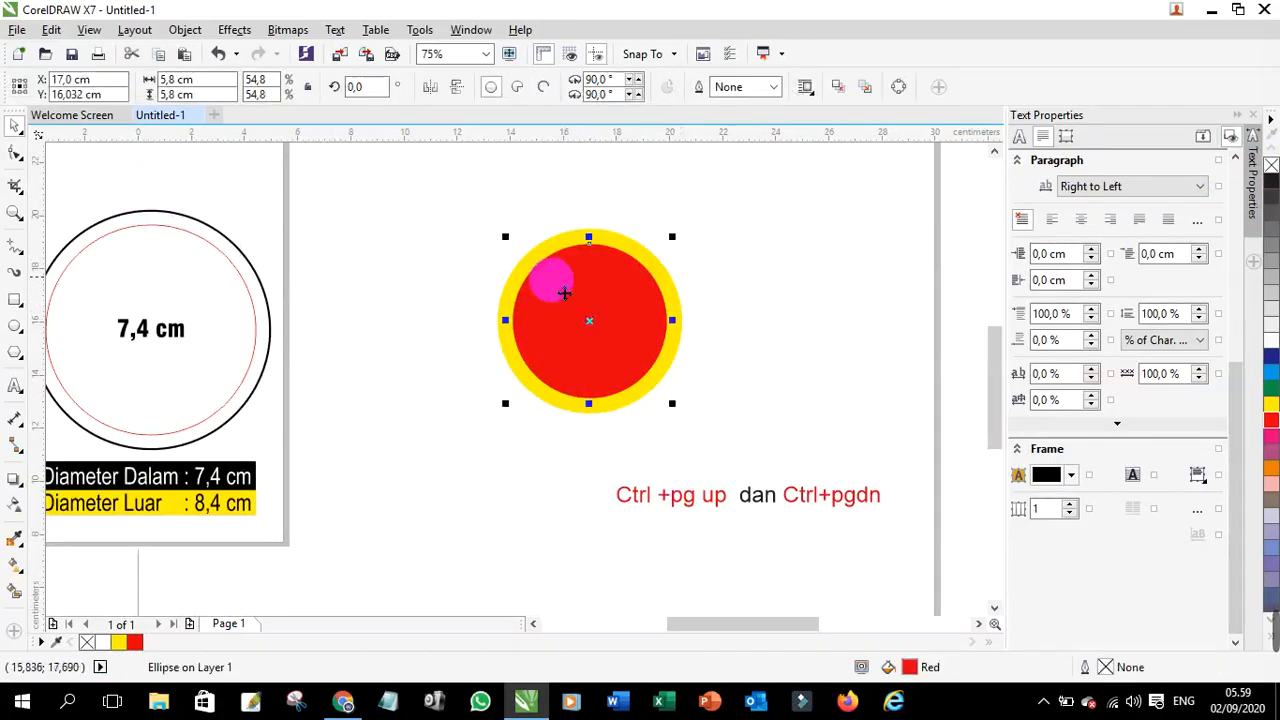
scroll(645, 290, "up", 2)
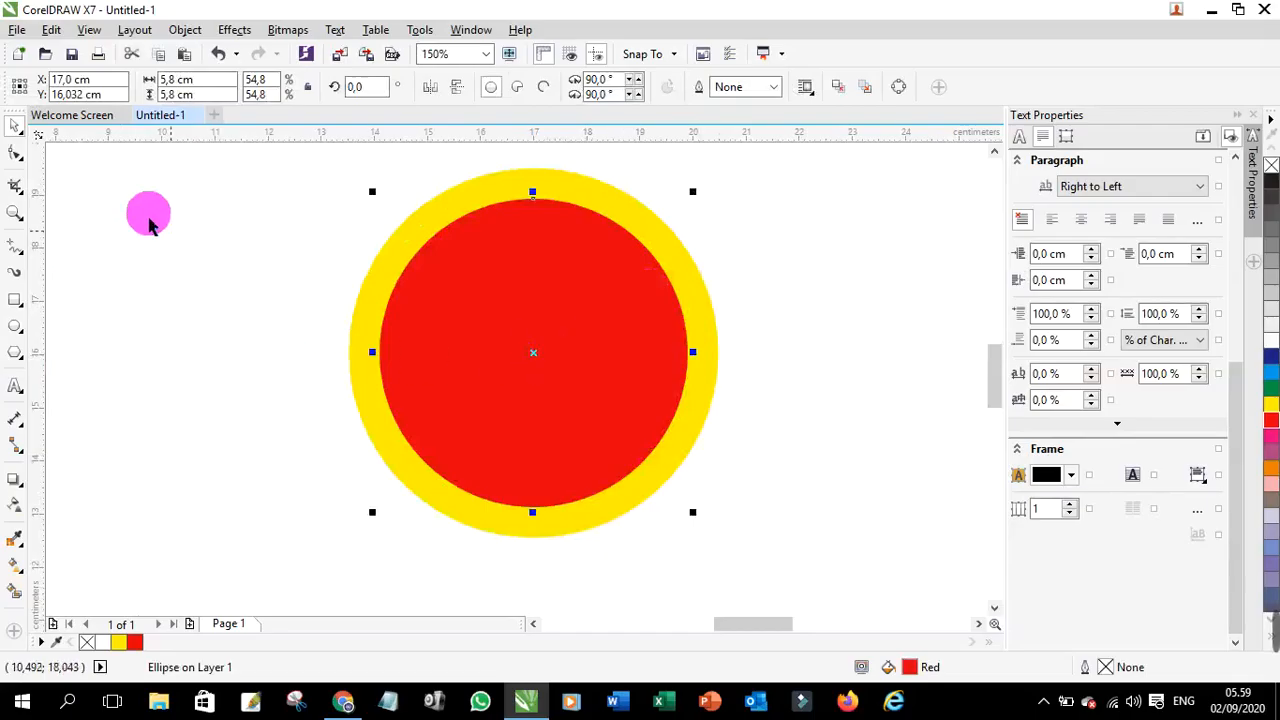
left_click(17, 29)
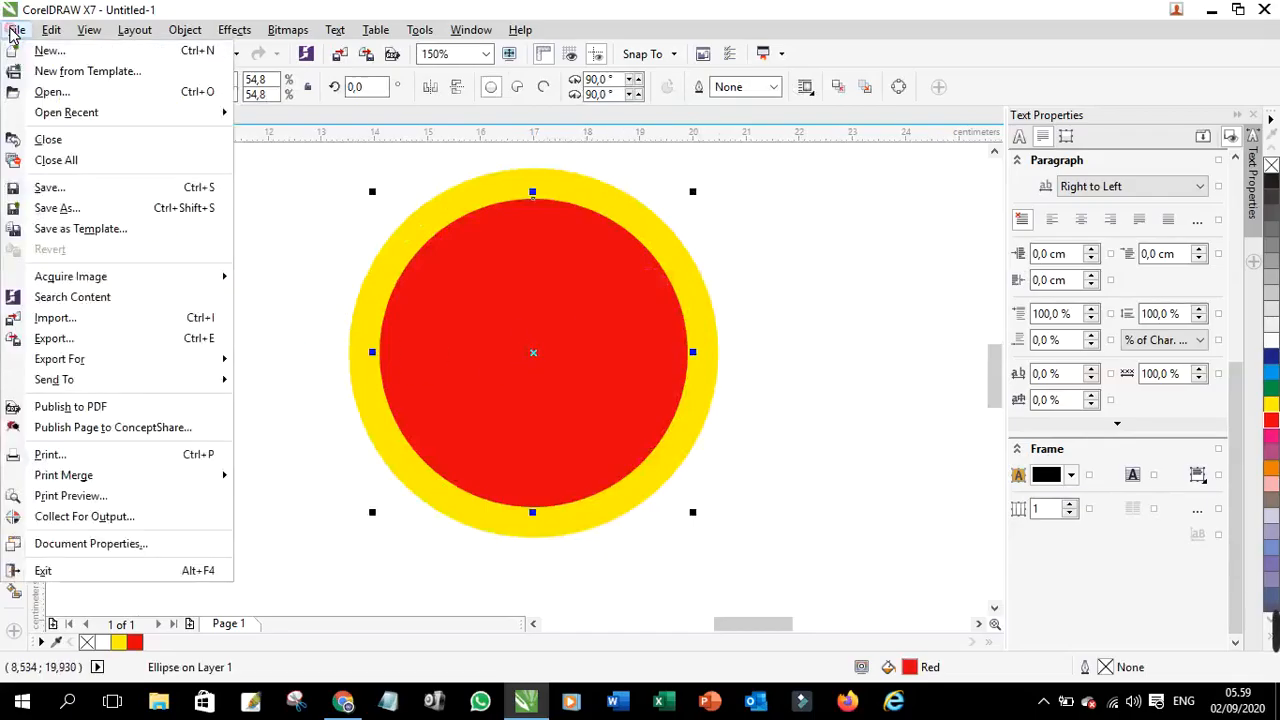
left_click(70, 317)
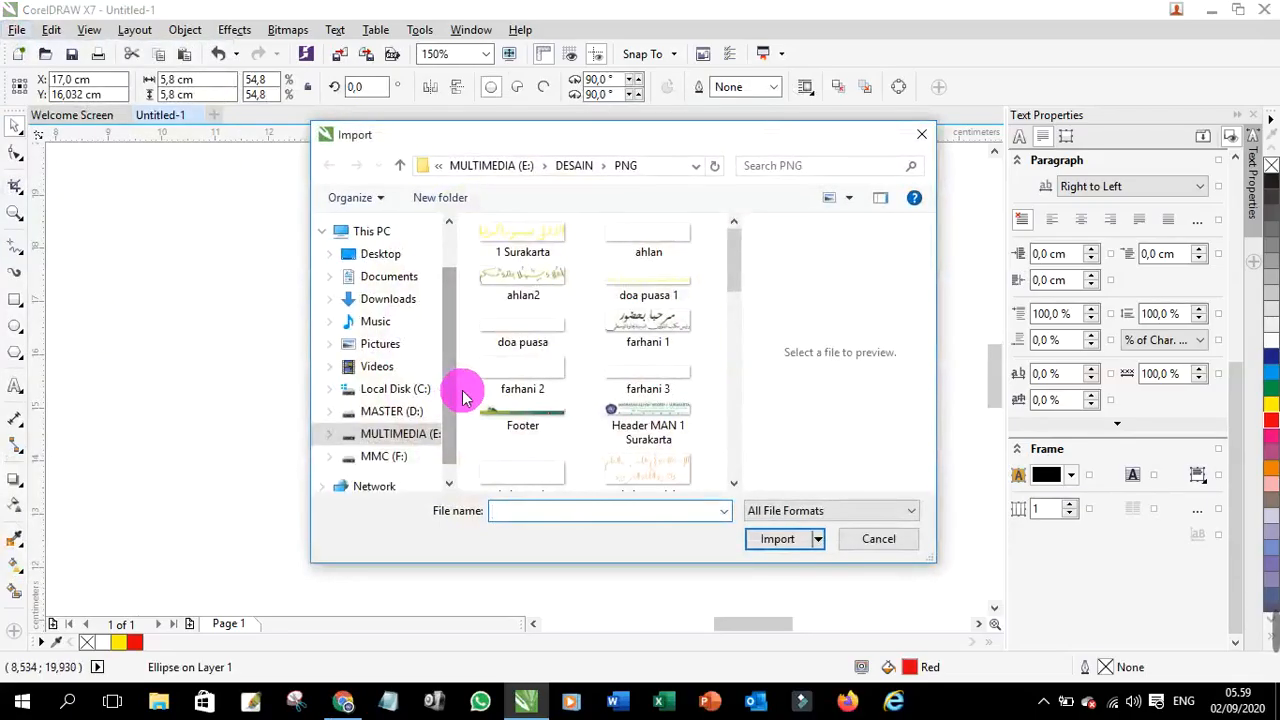
left_click(370, 343)
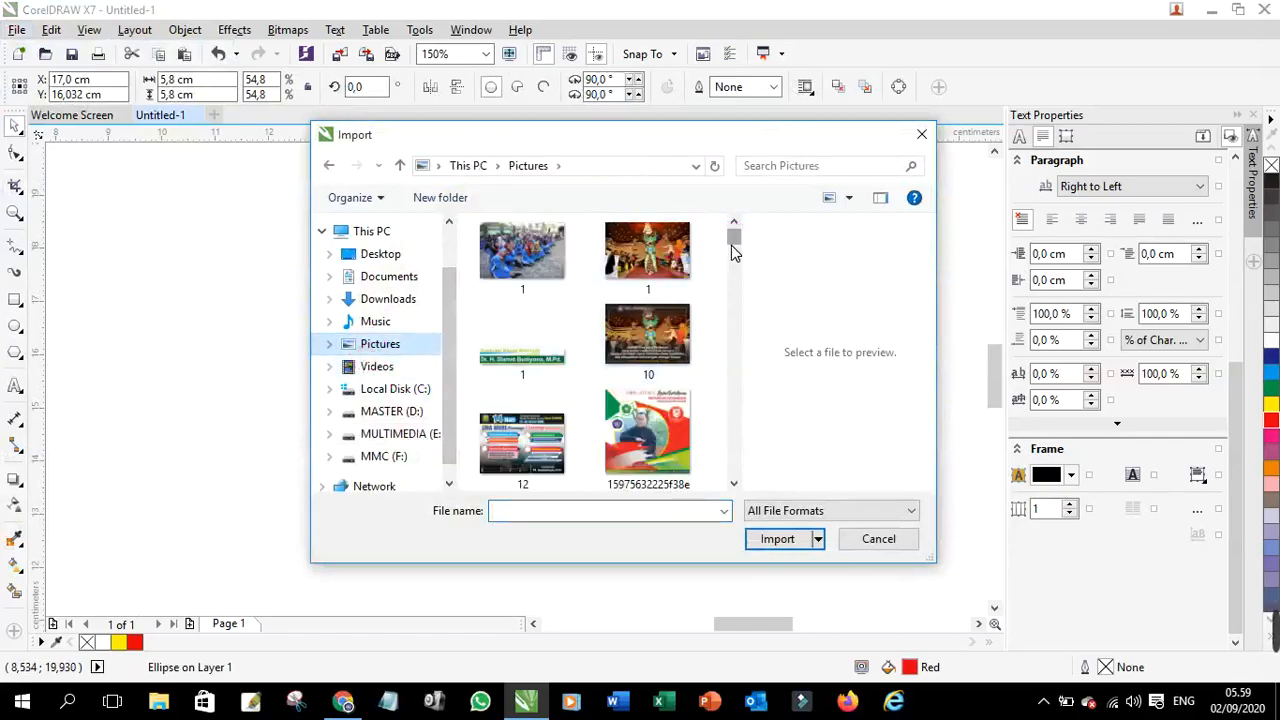
left_click_drag(731, 245, 731, 257)
scroll(600, 383, "down", 3)
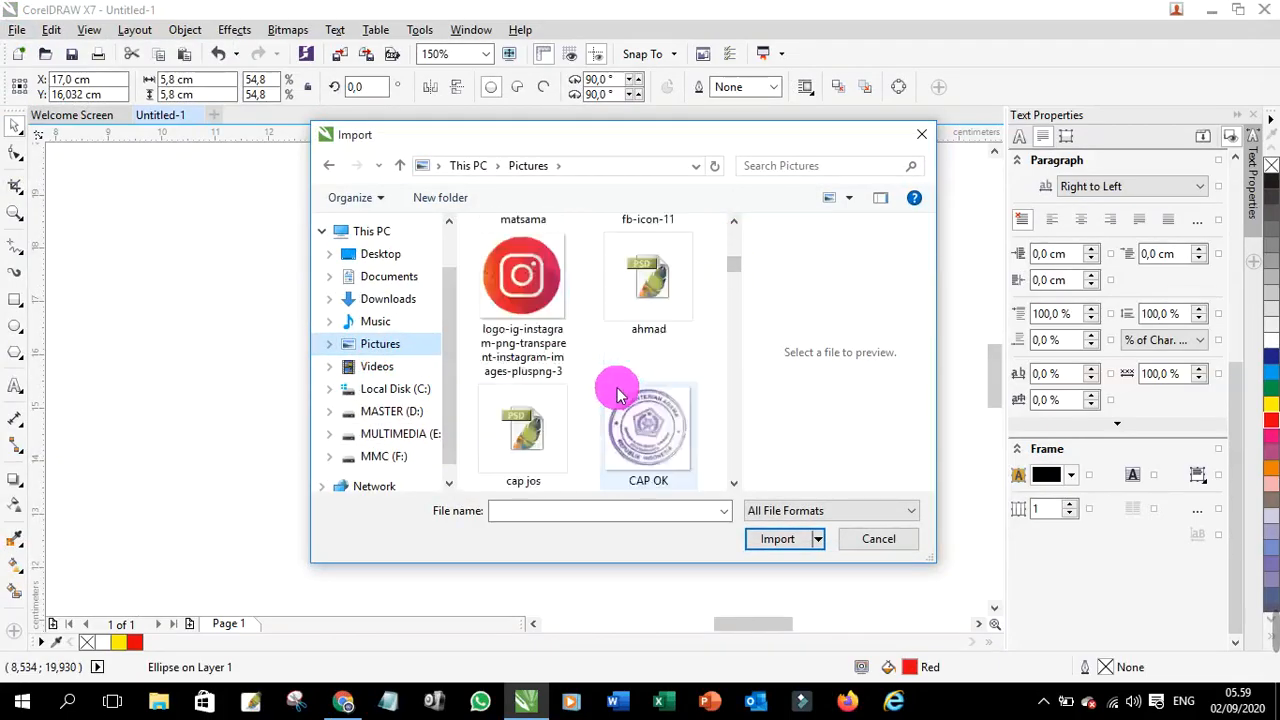
scroll(617, 393, "down", 10)
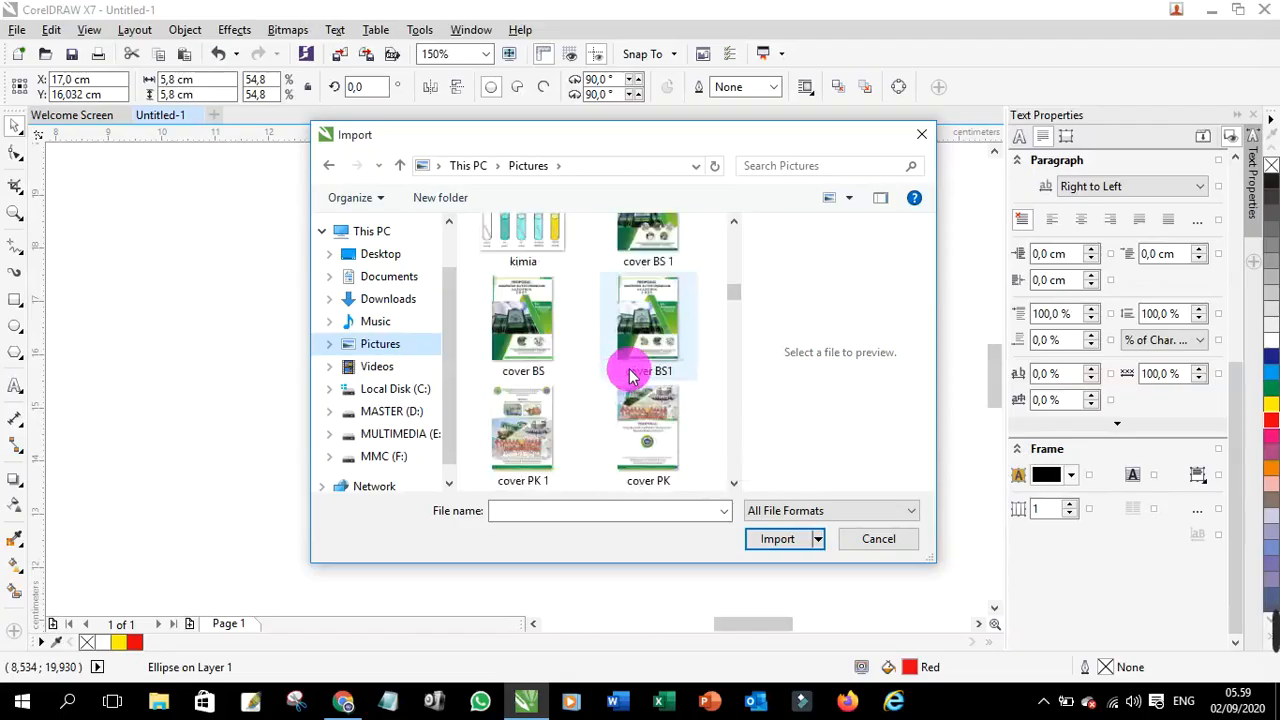
left_click_drag(731, 297, 695, 342)
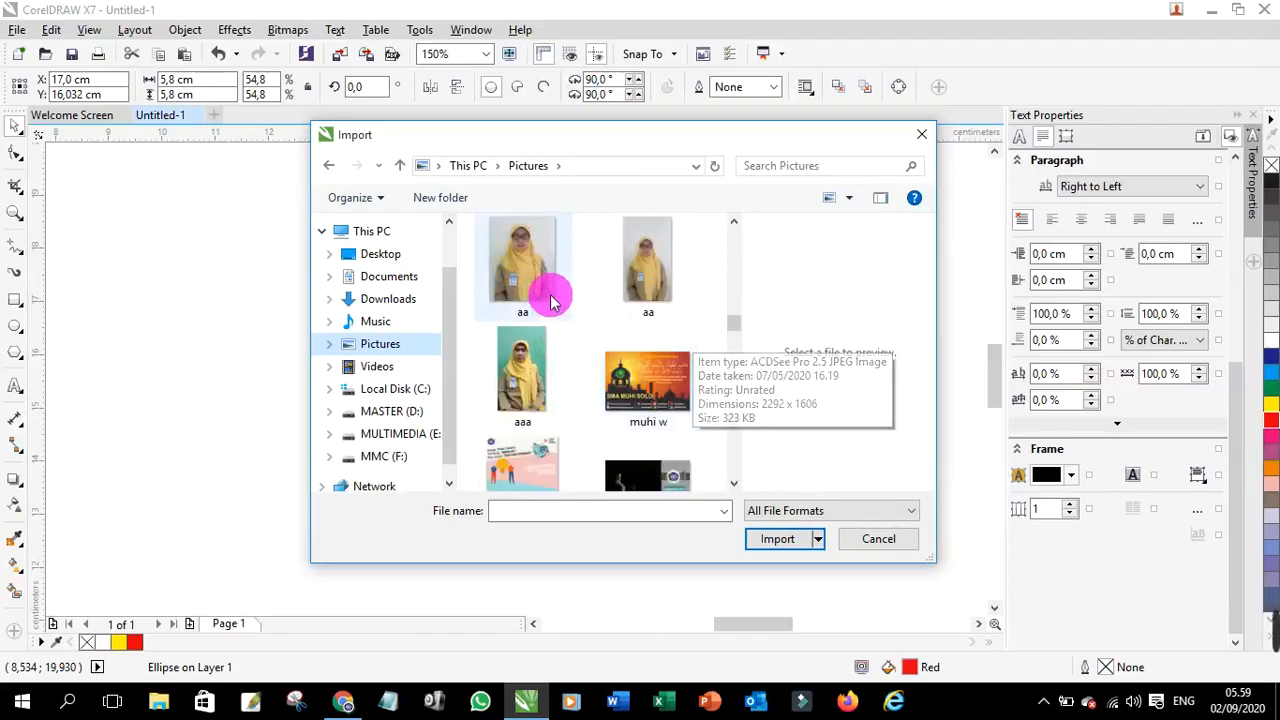
left_click(523, 265)
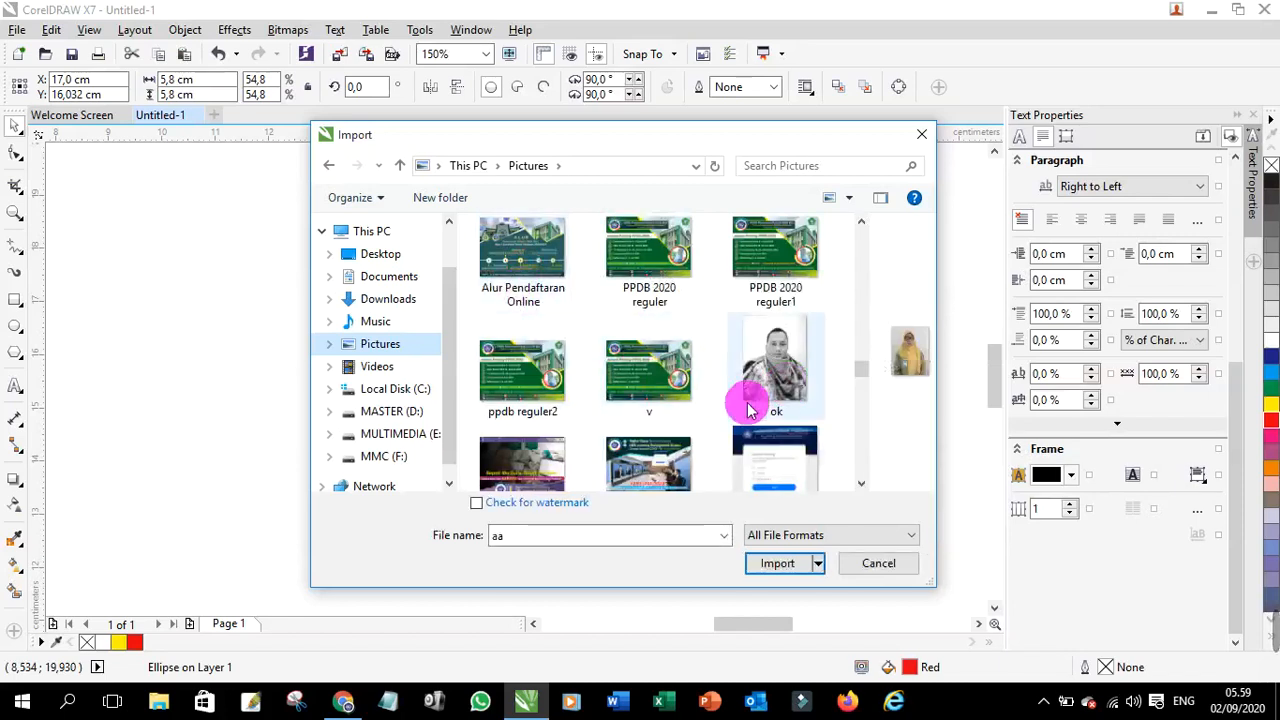
scroll(750, 400, "down", 8)
scroll(749, 403, "down", 5)
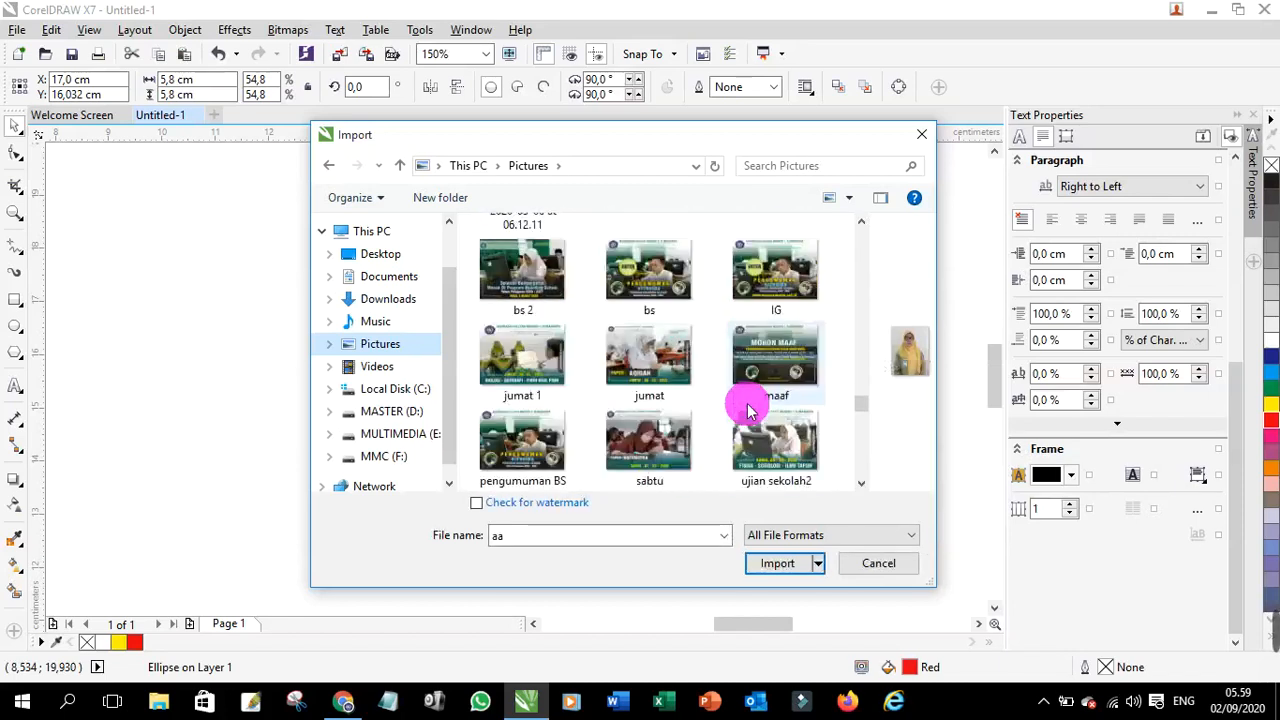
left_click(772, 563)
Step: Place the imported photo to the right of the circles, above the shortcut text, and enlarge it to about 6,5 × 8,3 cm
scroll(420, 349, "down", 1)
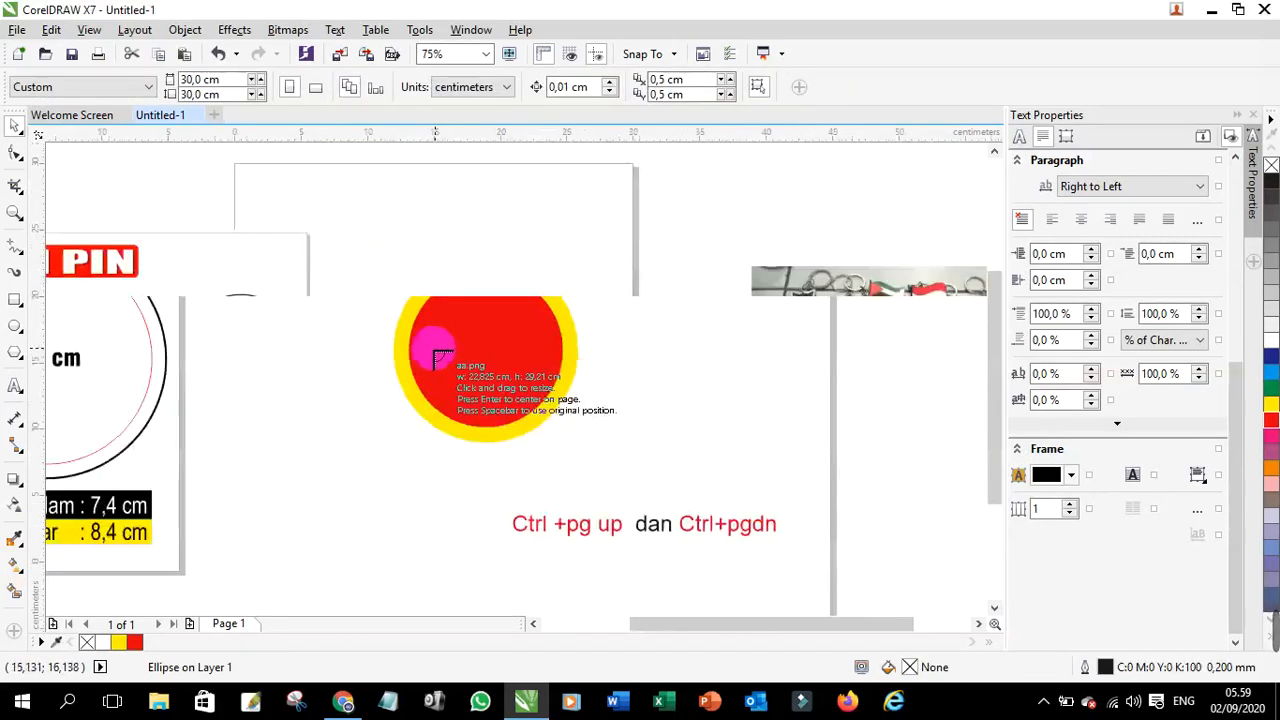
scroll(523, 366, "down", 1)
scroll(537, 292, "up", 1)
left_click_drag(608, 286, 708, 477)
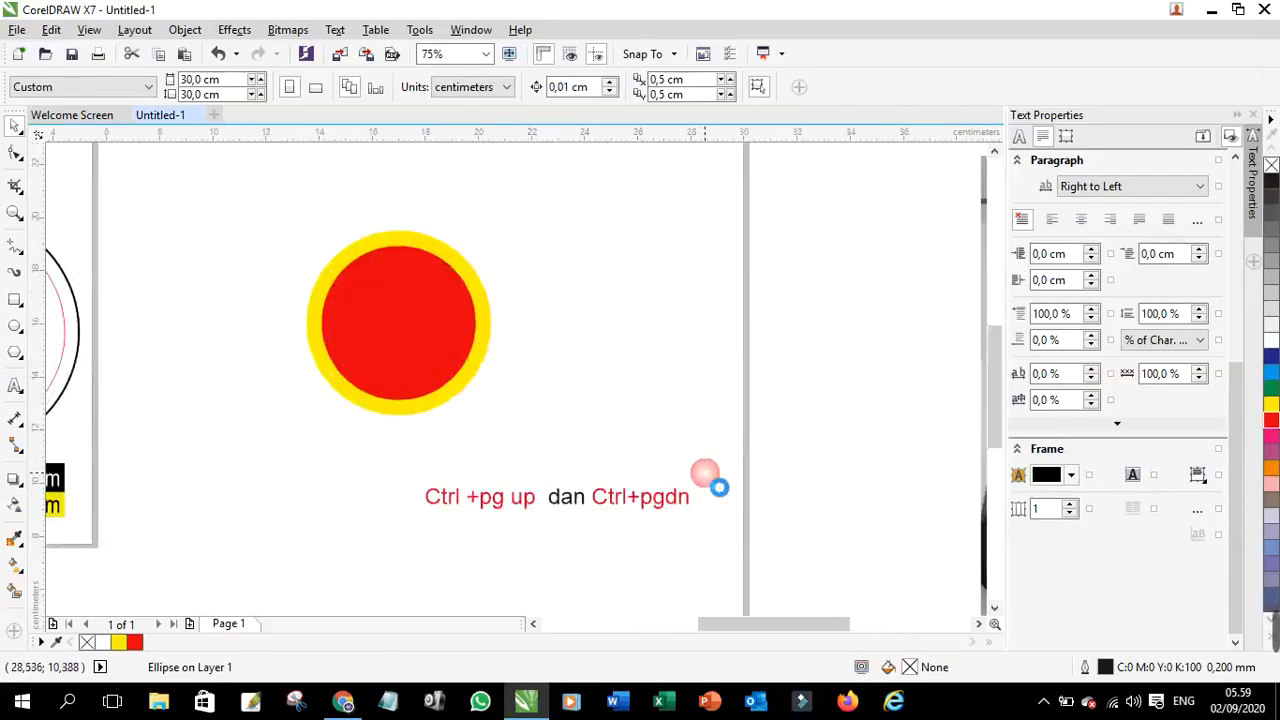
scroll(708, 477, "up", 1)
scroll(683, 350, "down", 1)
scroll(676, 340, "down", 1)
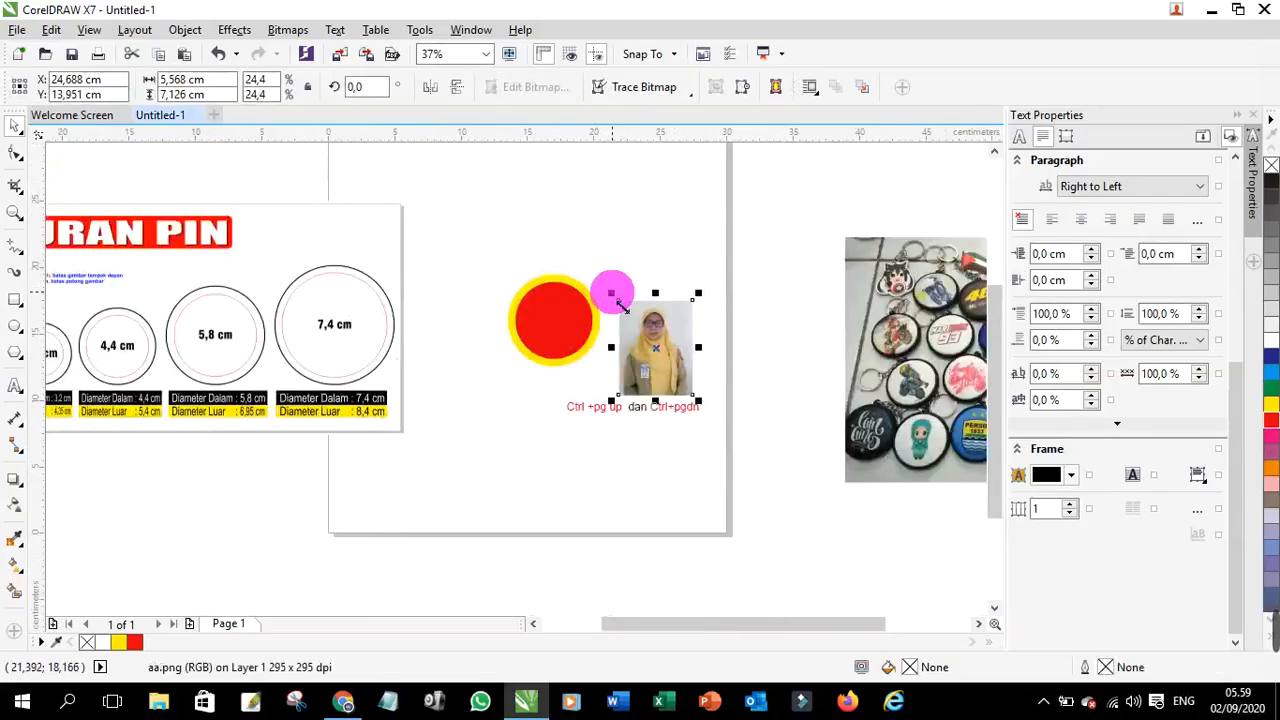
left_click_drag(612, 293, 598, 279)
scroll(605, 300, "up", 1)
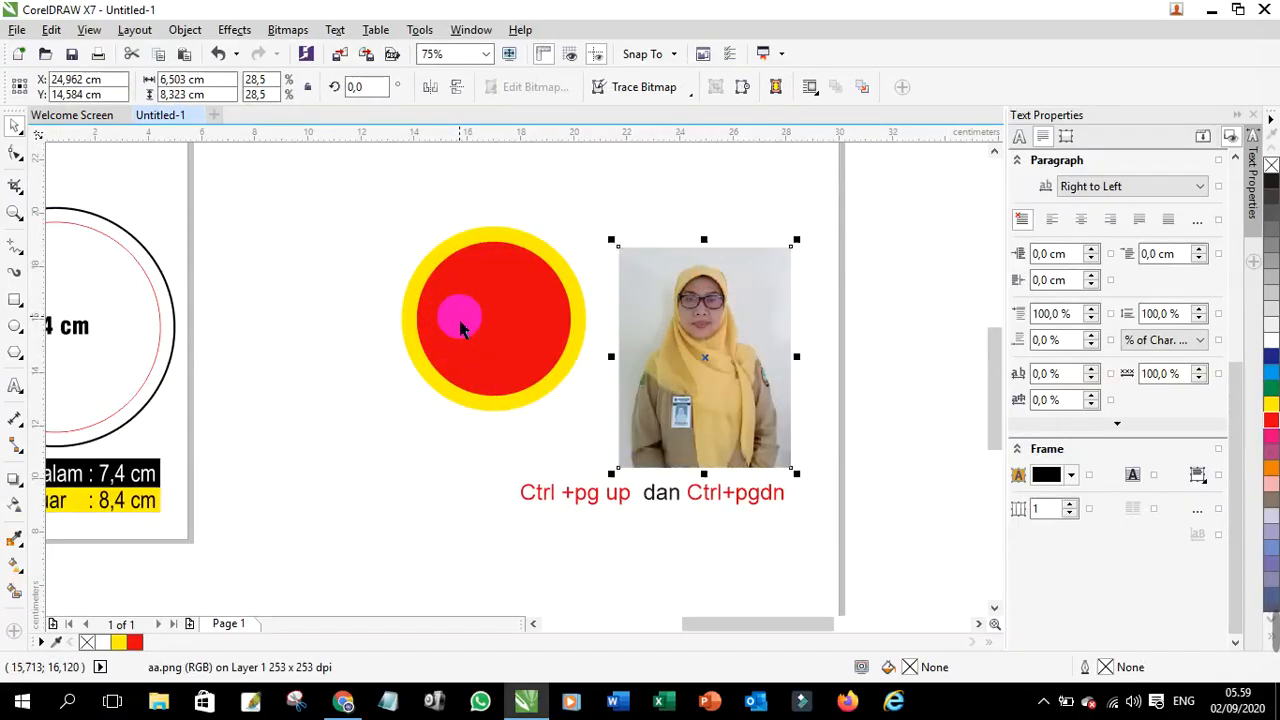
Step: Move the portrait photo slightly up beside the circles and PowerClip it inside the red circle
left_click_drag(665, 352, 671, 308)
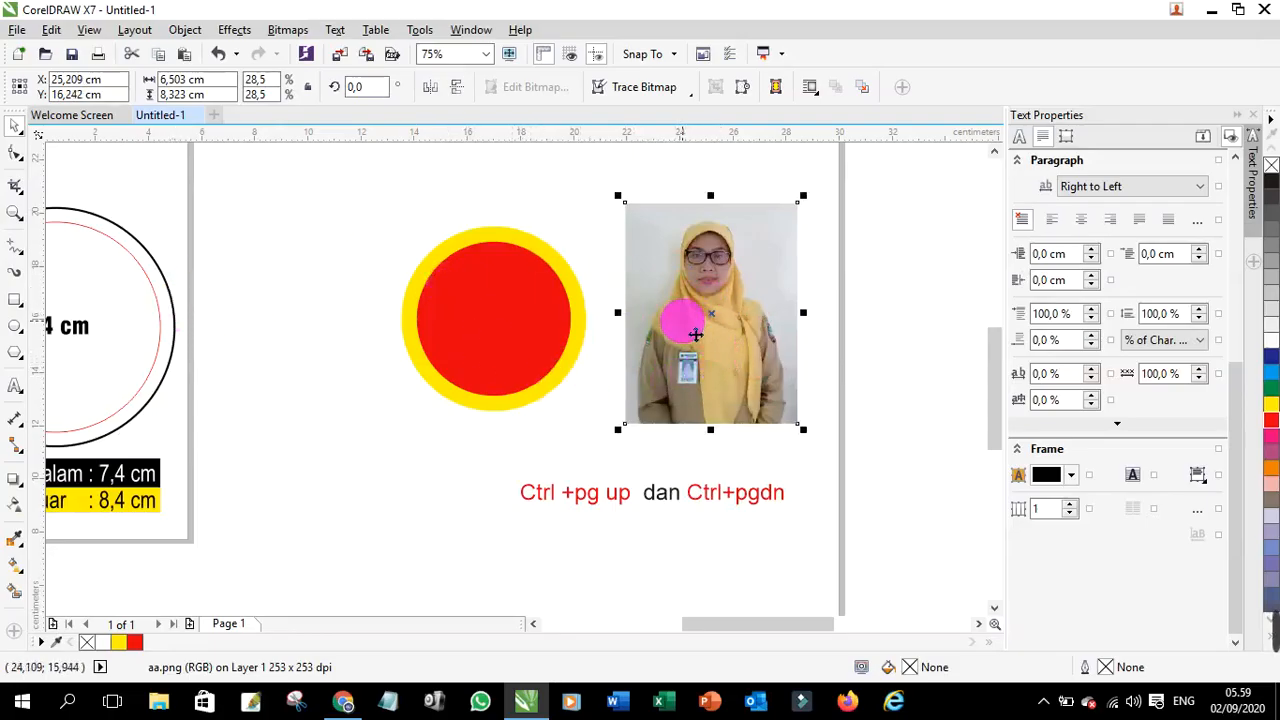
right_click(690, 330)
left_click(620, 265)
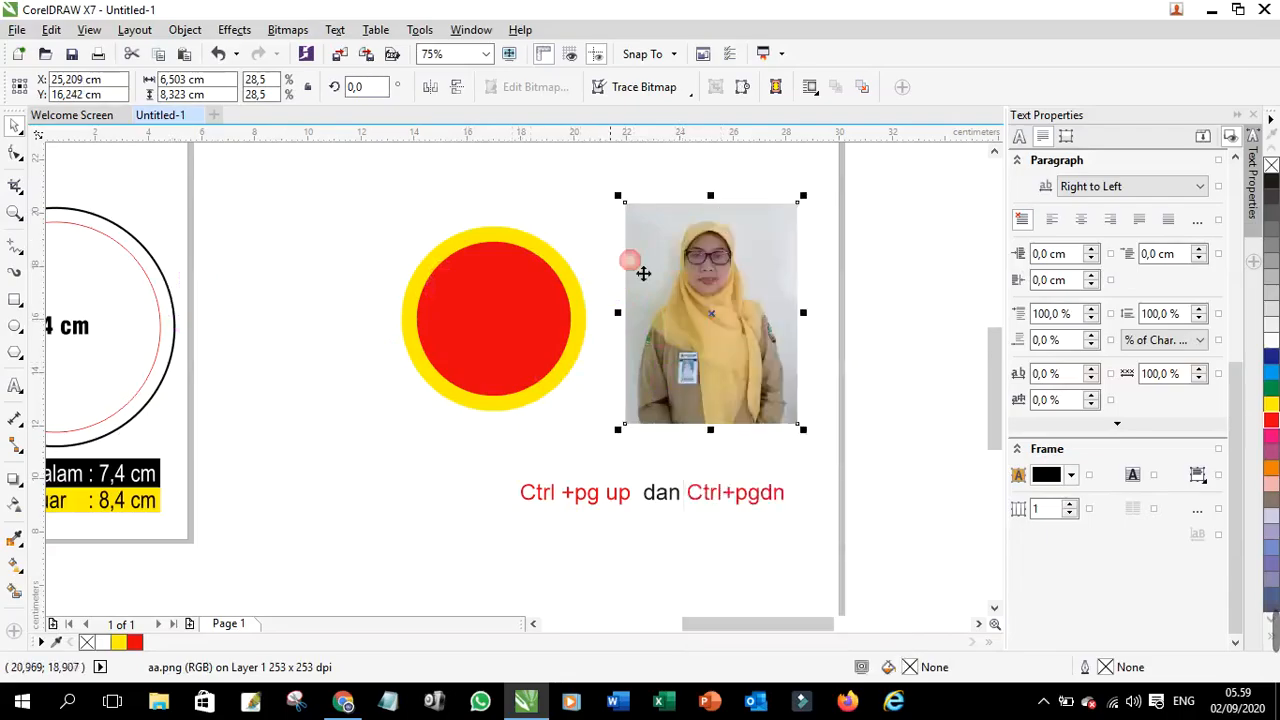
right_click(687, 303)
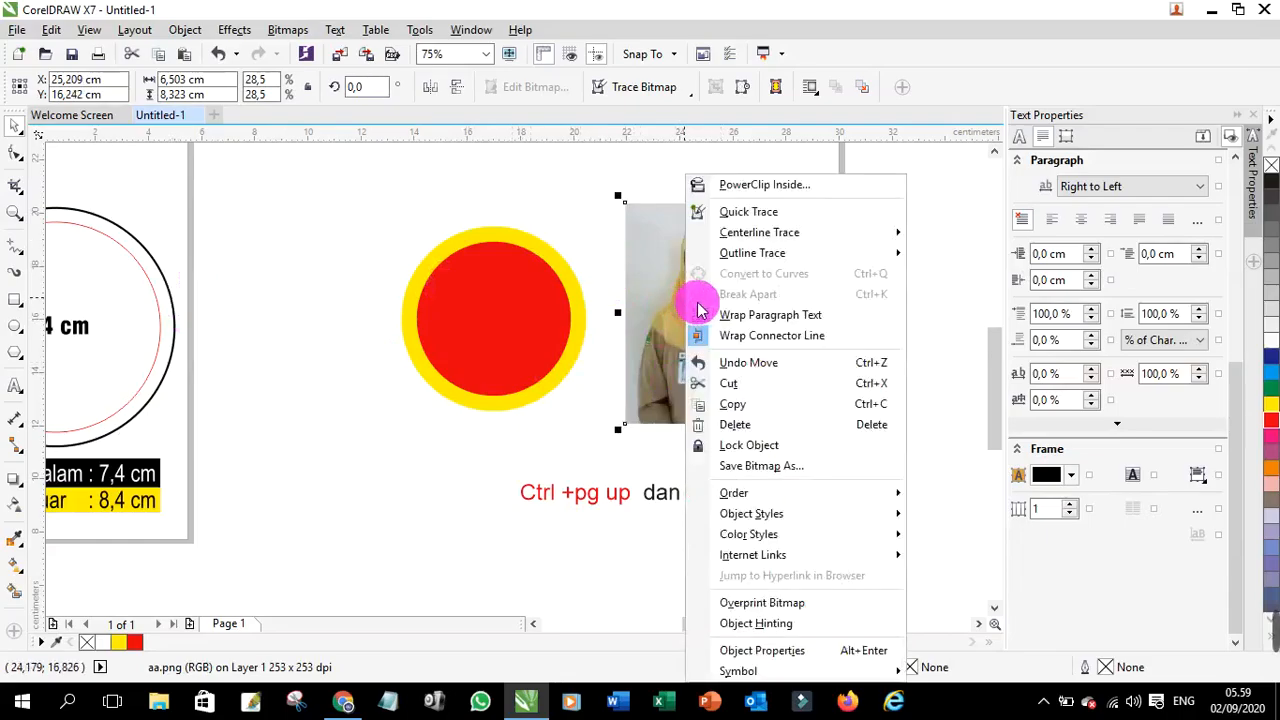
left_click(777, 187)
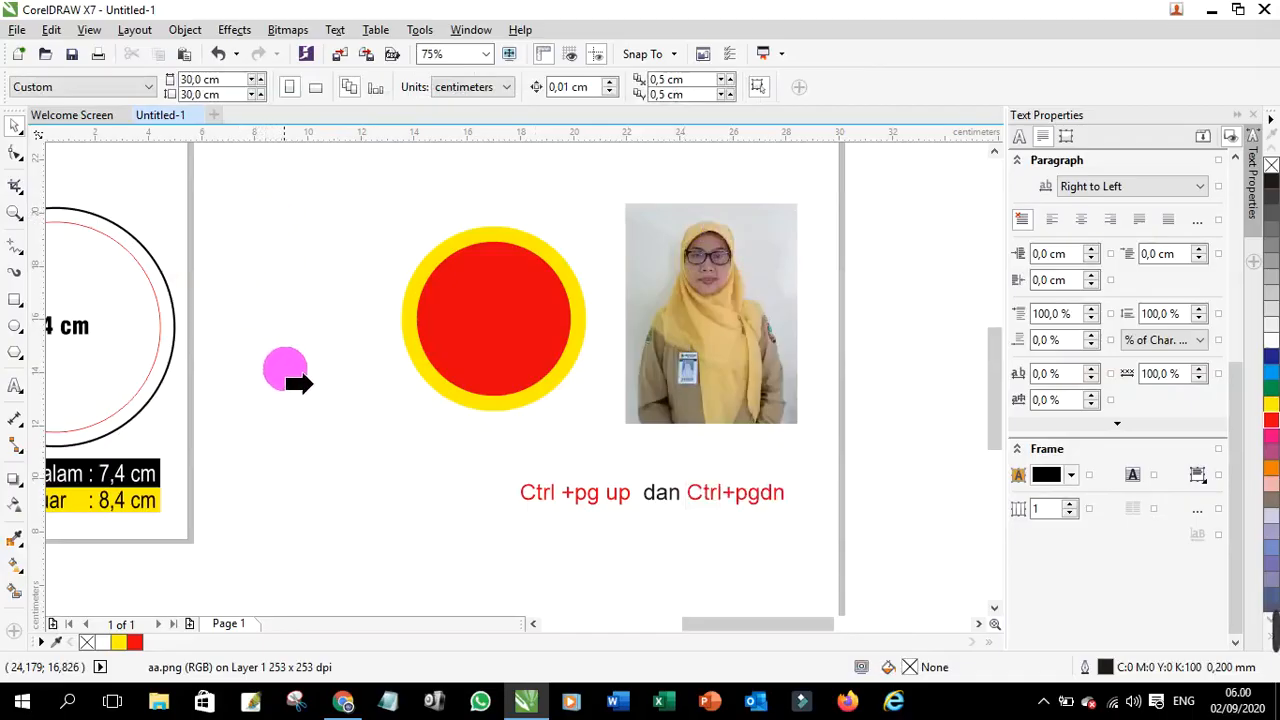
left_click(495, 336)
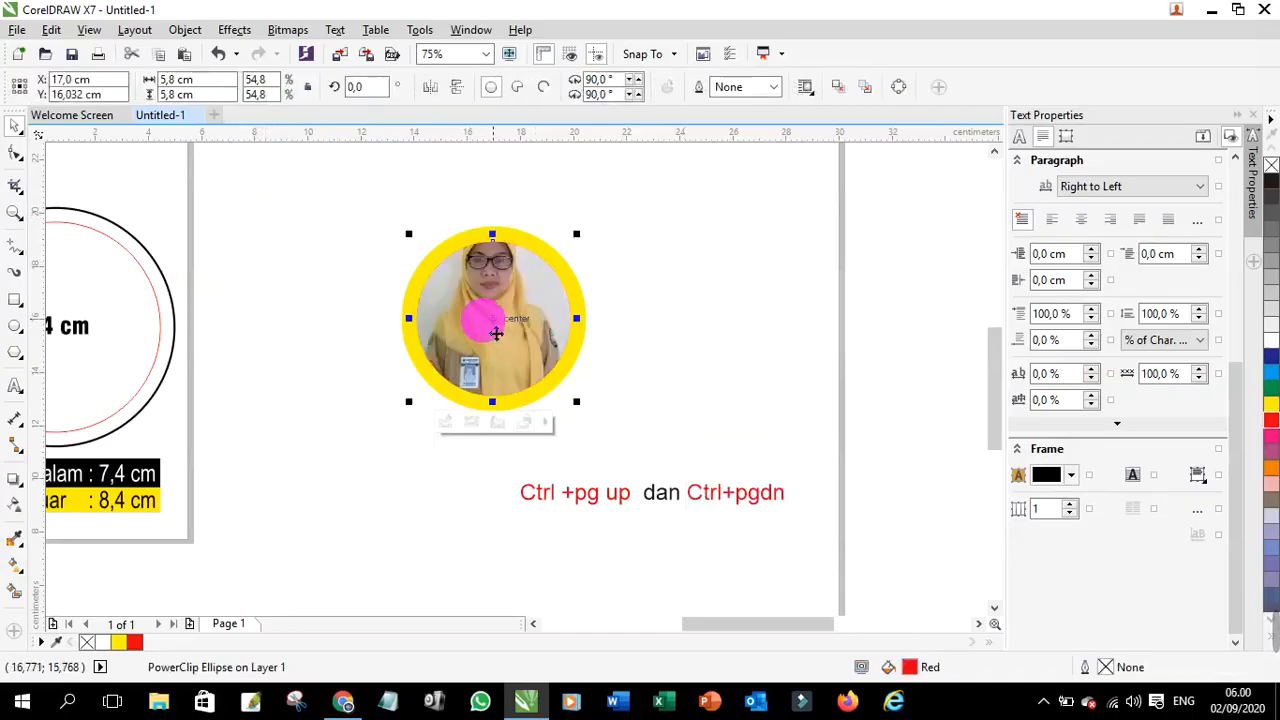
scroll(491, 320, "up", 2)
scroll(576, 368, "down", 2)
scroll(566, 358, "up", 2)
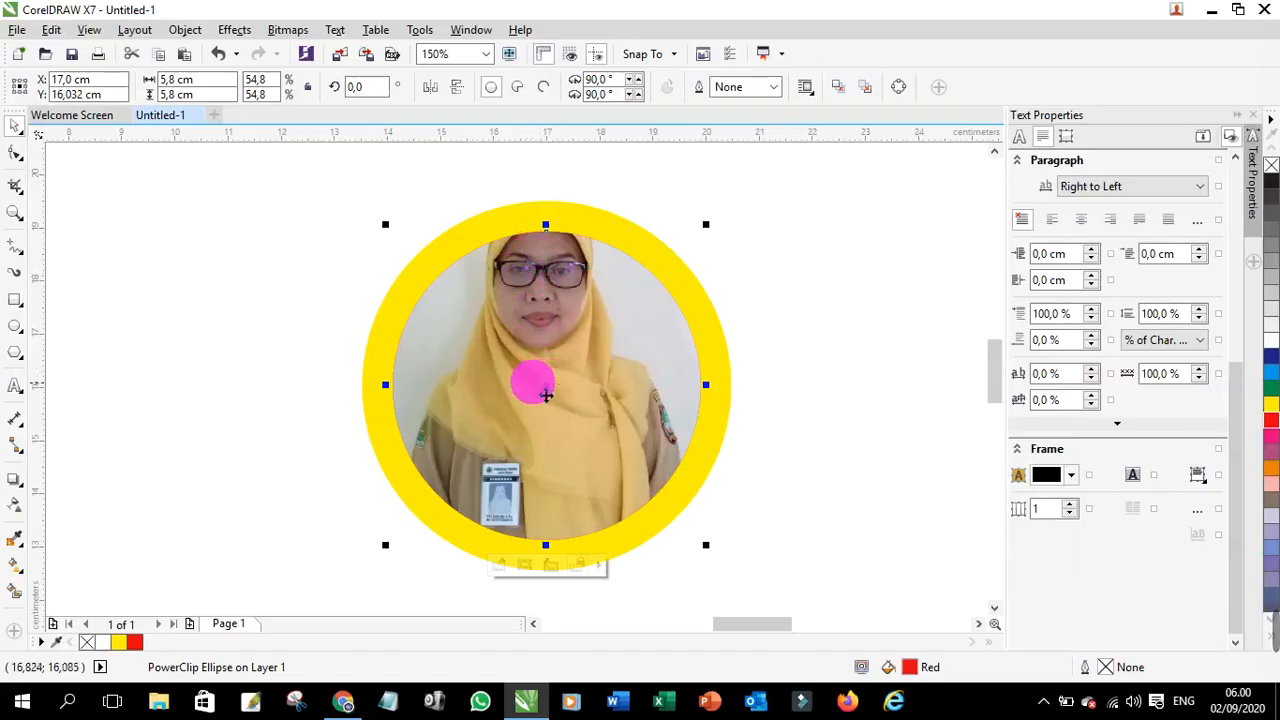
scroll(545, 395, "down", 2)
Step: Place a copy of the "Ctrl +pg up dan Ctrl+pgdn" text just above the original
left_click(643, 558)
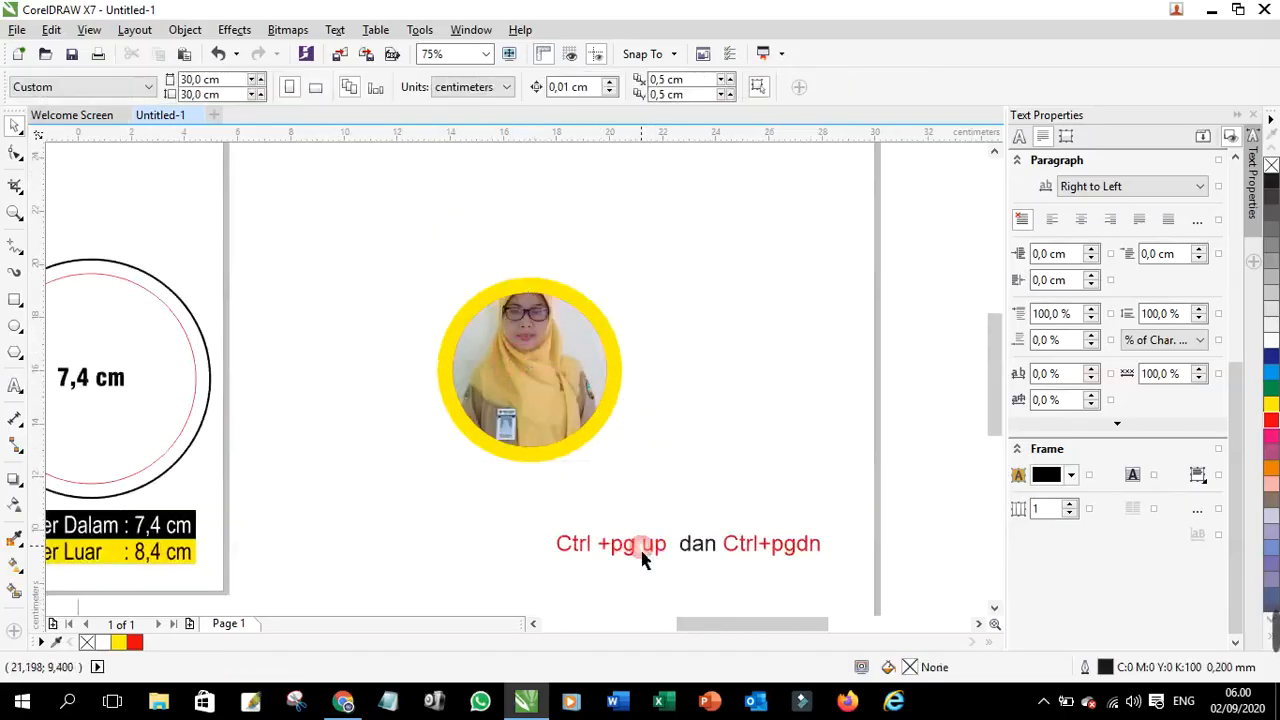
left_click(671, 563)
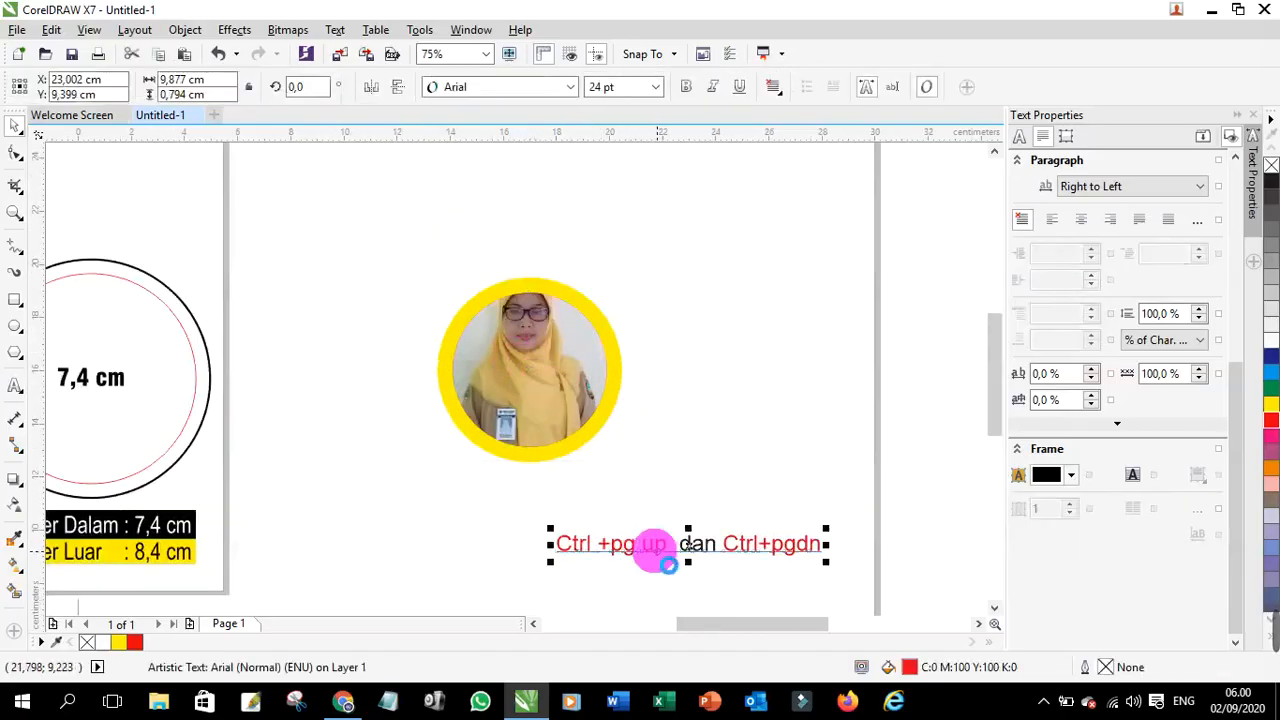
left_click_drag(668, 563, 679, 498)
Step: Replace the copied text's wording with "ctrl + objek" and move it left, closer to the photo circle
double_click(678, 497)
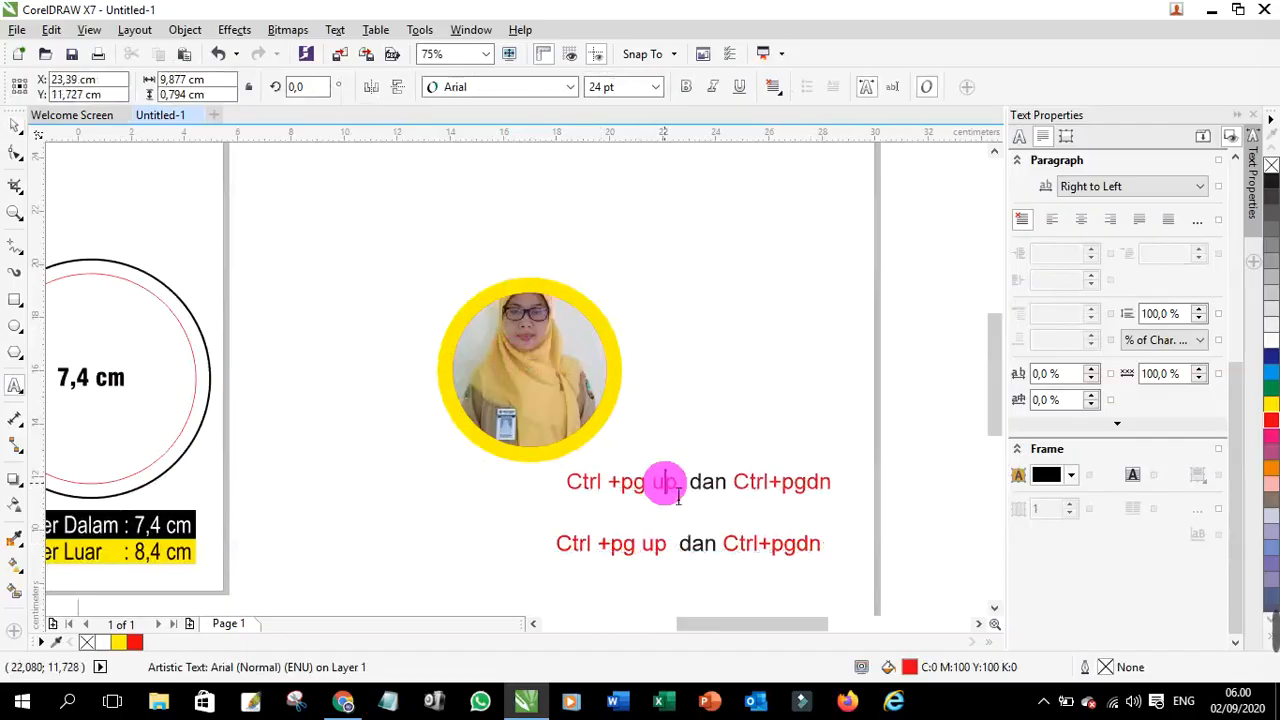
key("ctrl+a")
type("c")
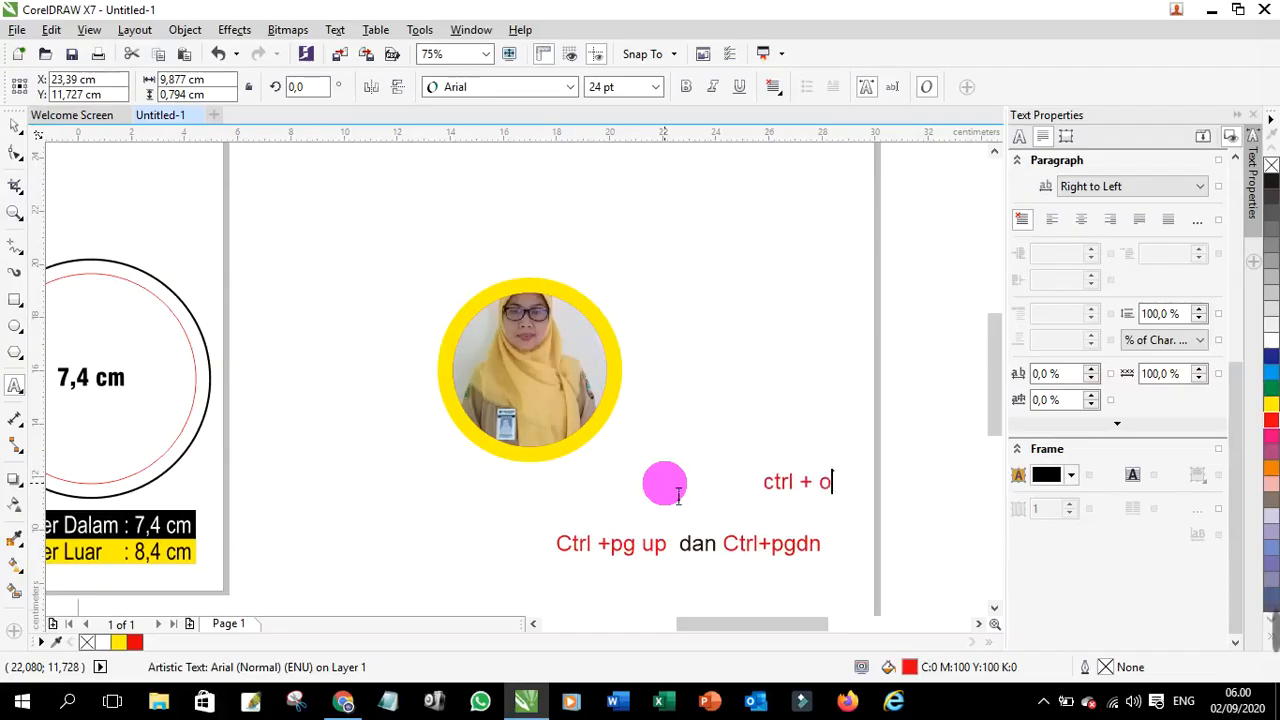
type("trl + objek")
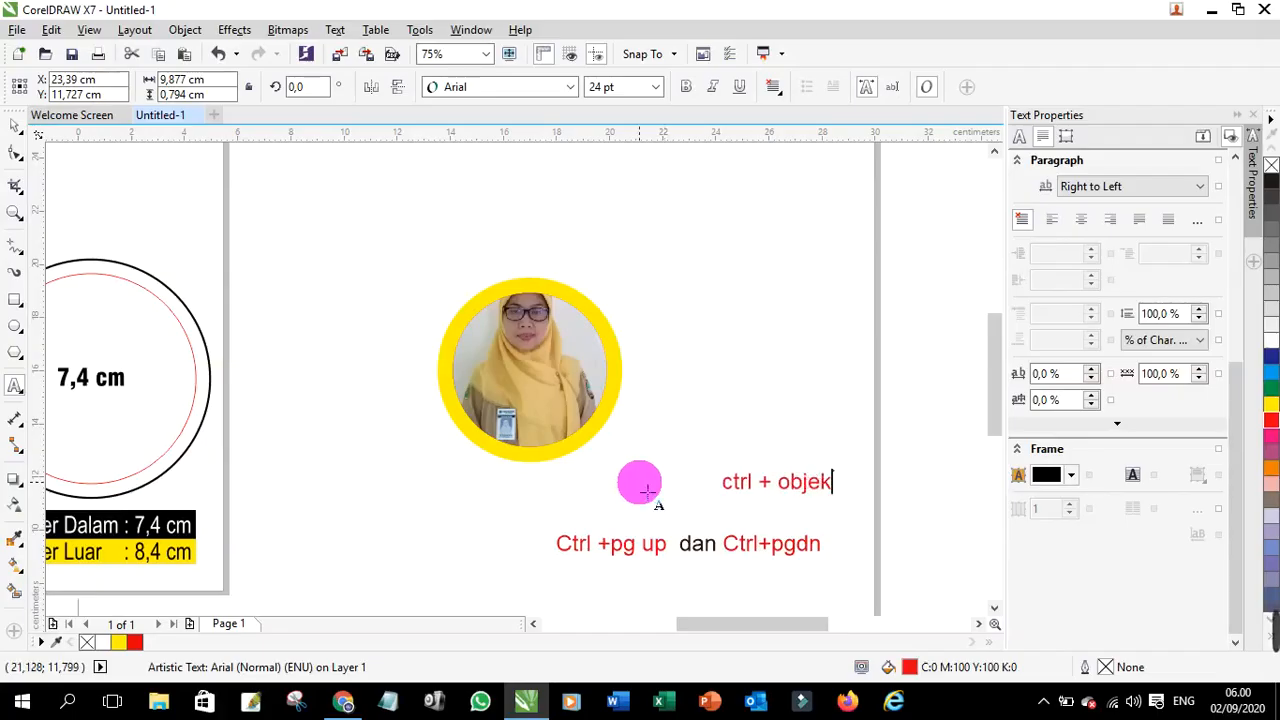
left_click(12, 132)
left_click(22, 133)
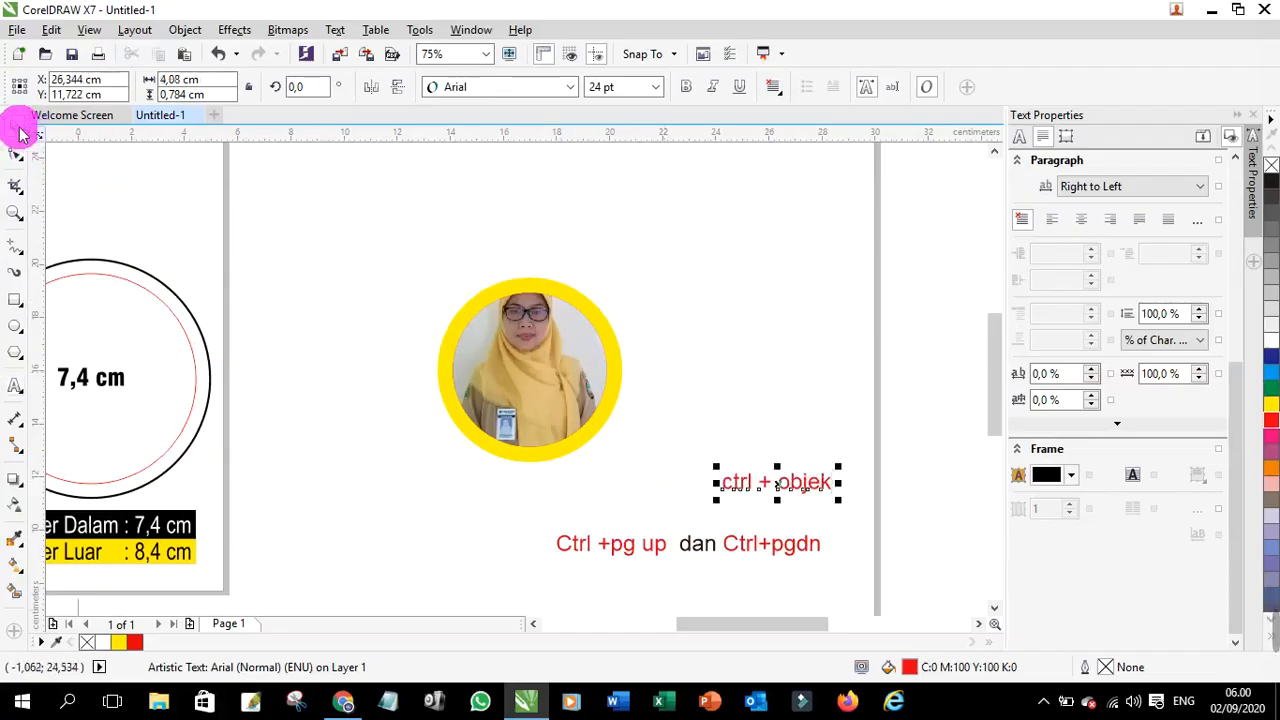
scroll(600, 408, "up", 2)
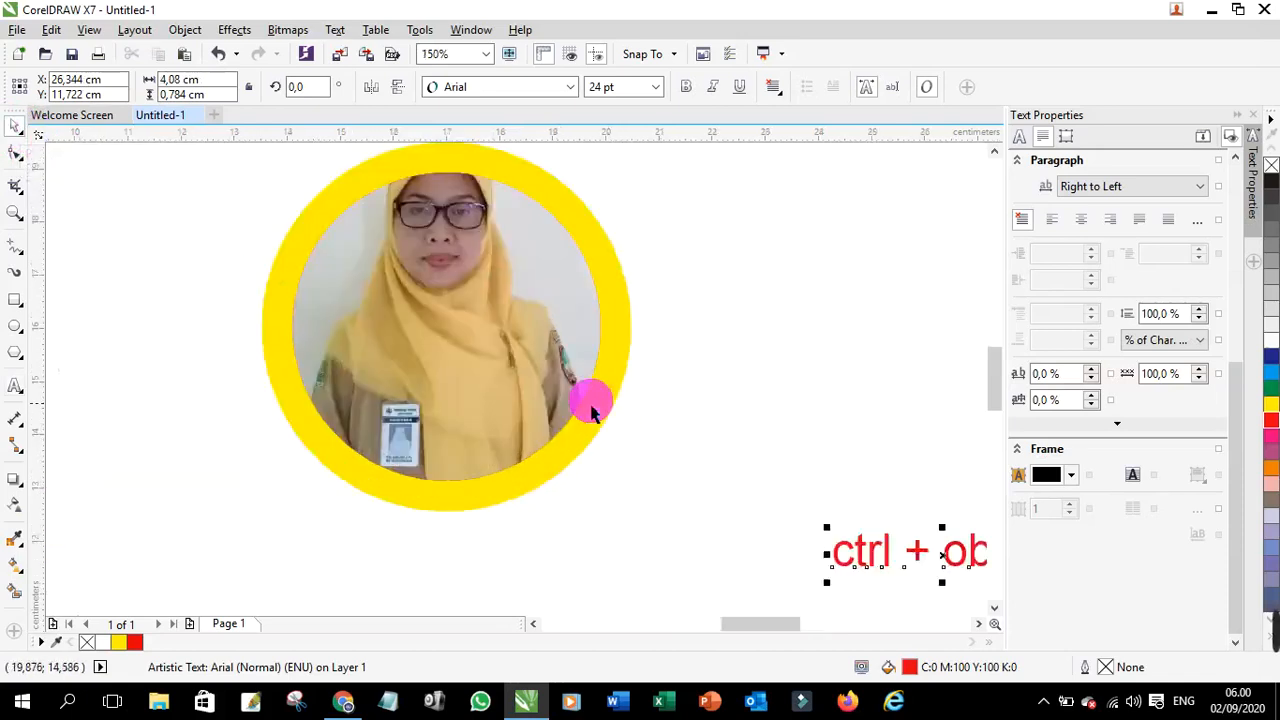
left_click_drag(907, 580, 715, 582)
Step: Open the circle's PowerClip contents for editing and move the photo down so the whole head fits inside the circle
scroll(443, 320, "up", 2)
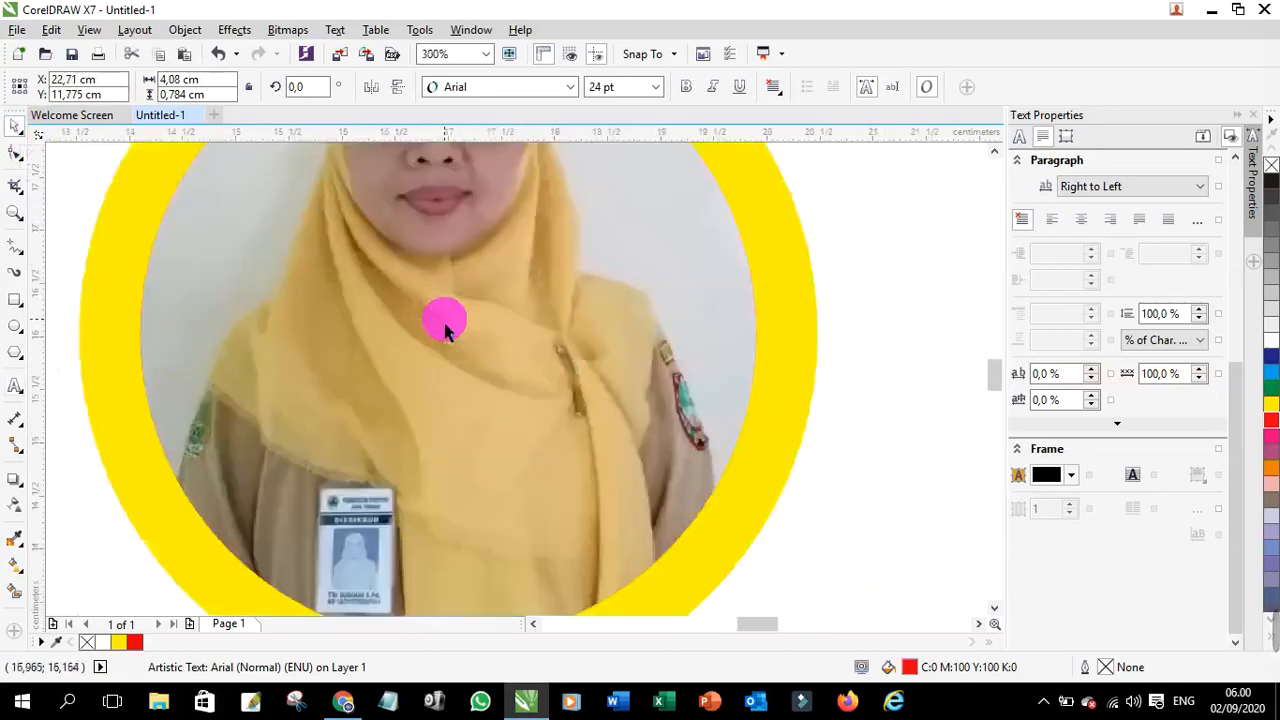
scroll(503, 413, "down", 2)
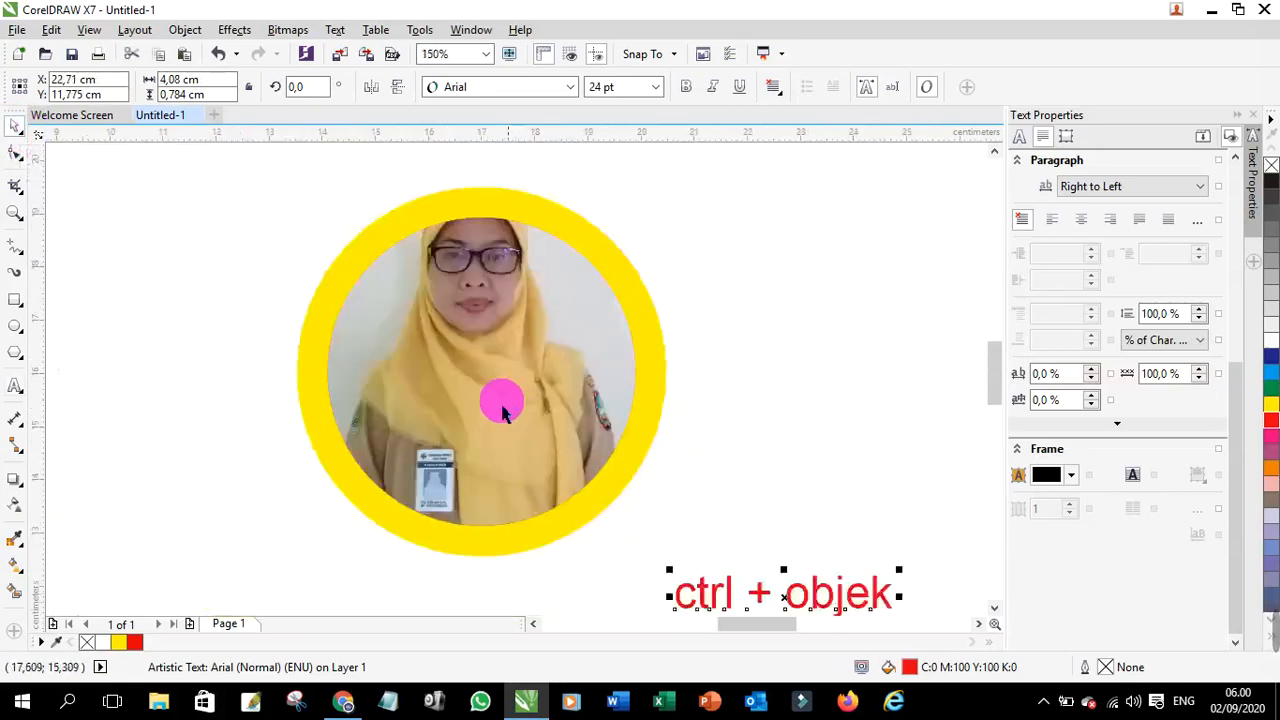
left_click(478, 340)
left_click(490, 345, "ctrl")
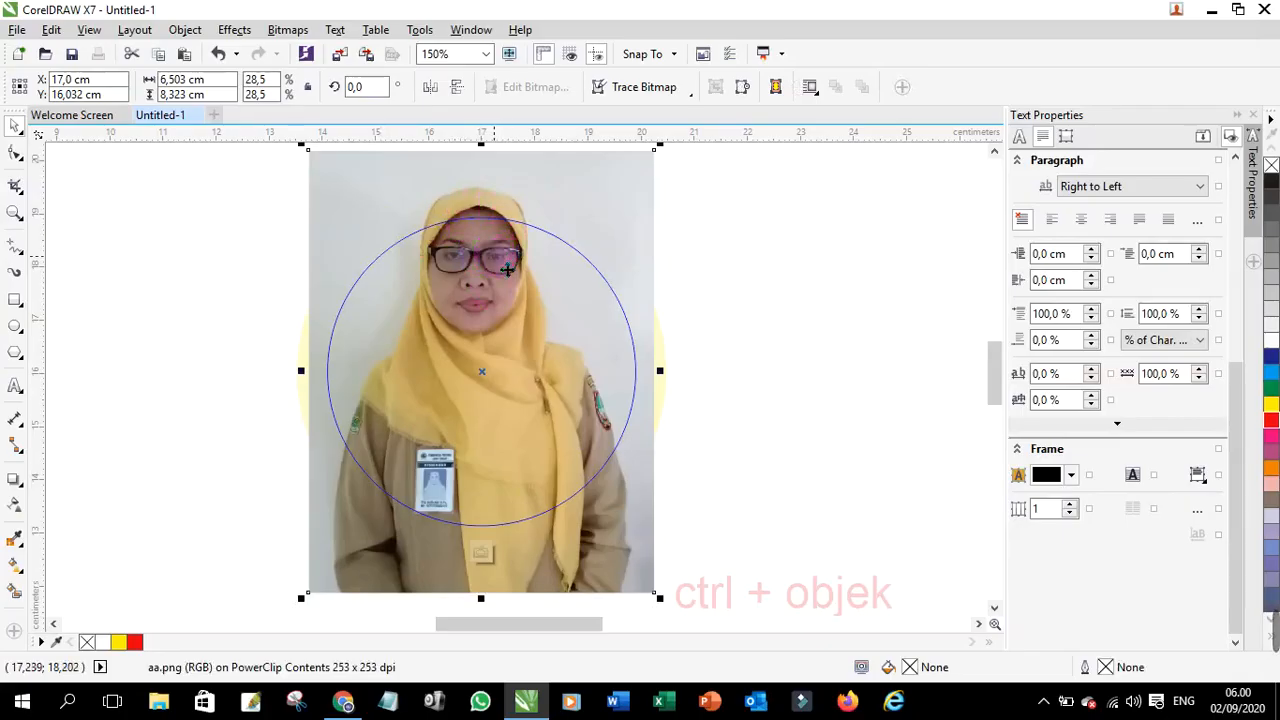
left_click_drag(508, 268, 490, 322)
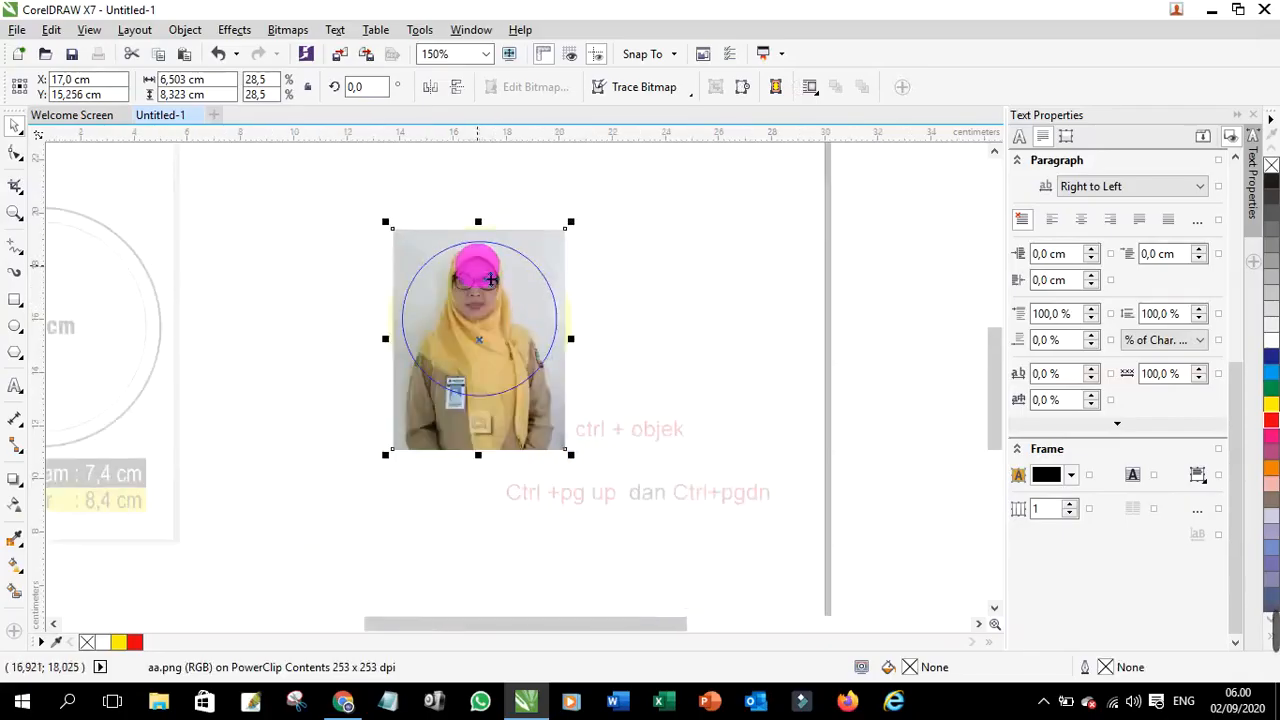
Step: Shrink the clipped photo proportionally to about 6,3 × 8,0 cm and shift it slightly down within the circle outline
scroll(488, 388, "up", 2)
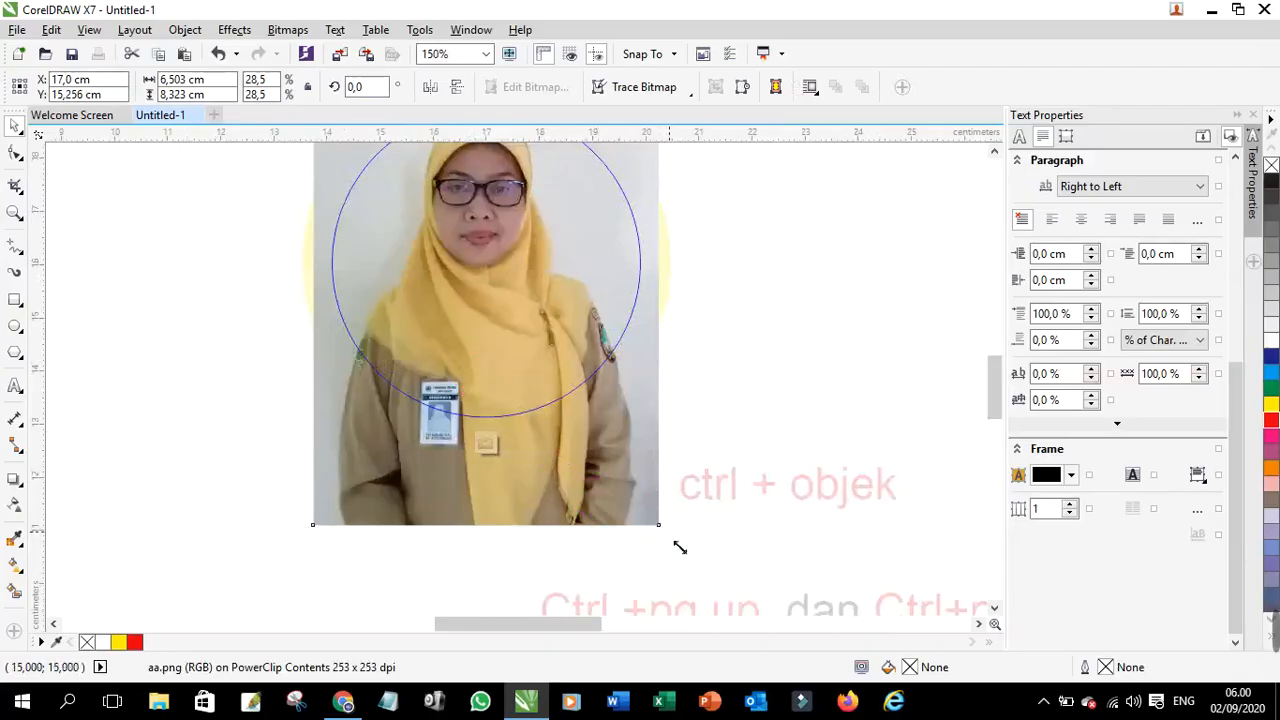
left_click_drag(680, 543, 640, 520)
scroll(549, 514, "down", 1)
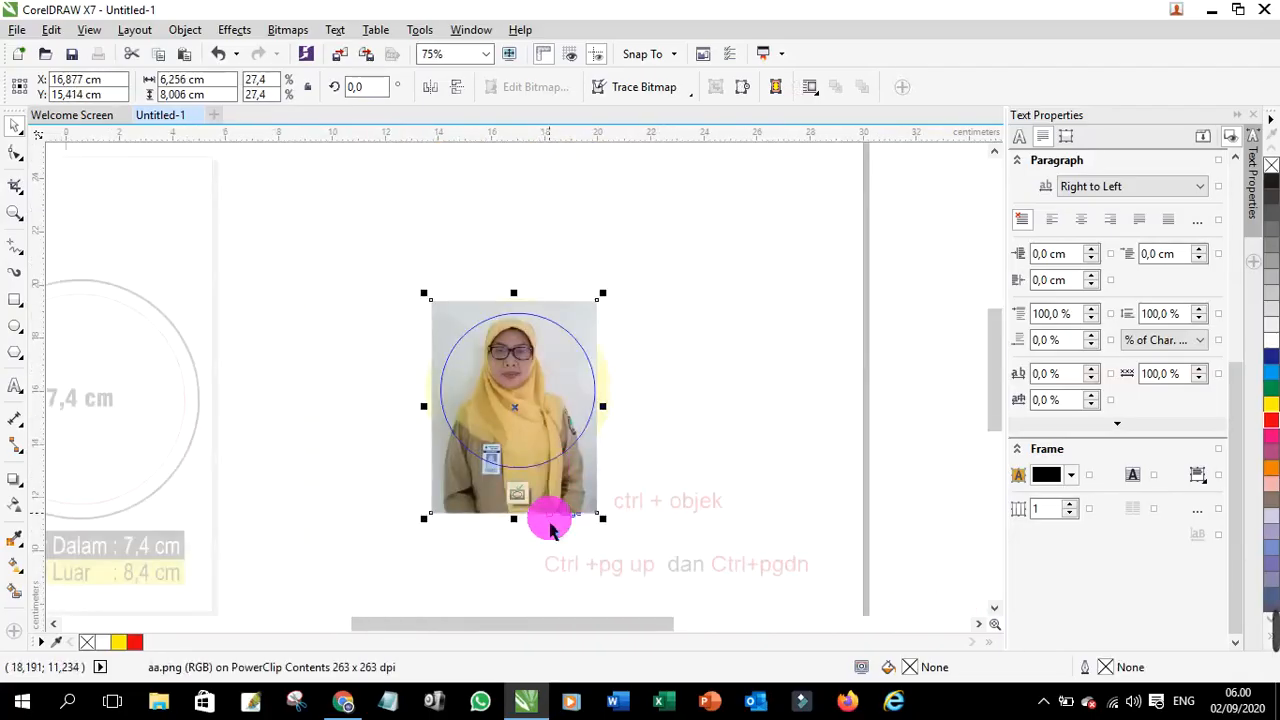
scroll(491, 286, "up", 1)
left_click(527, 368)
left_click_drag(527, 368, 527, 378)
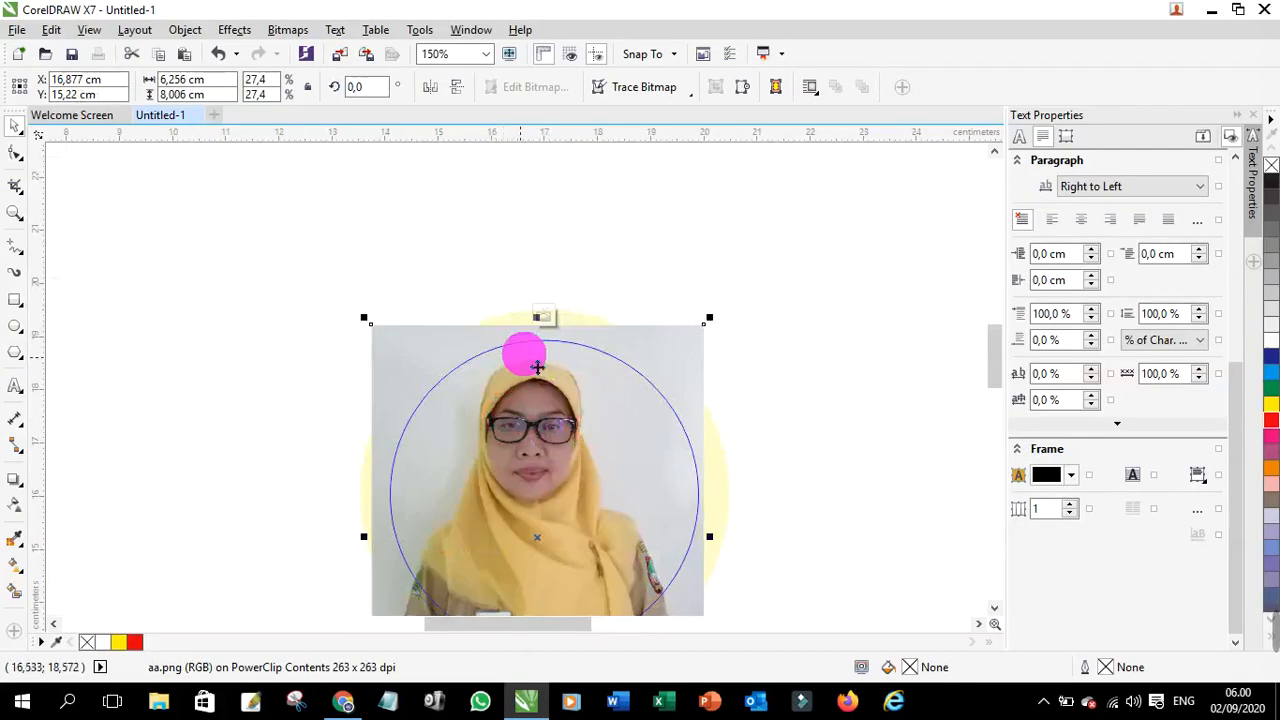
Step: Finish editing the PowerClip contents and check the framing of the portrait in the circle
scroll(551, 361, "down", 1)
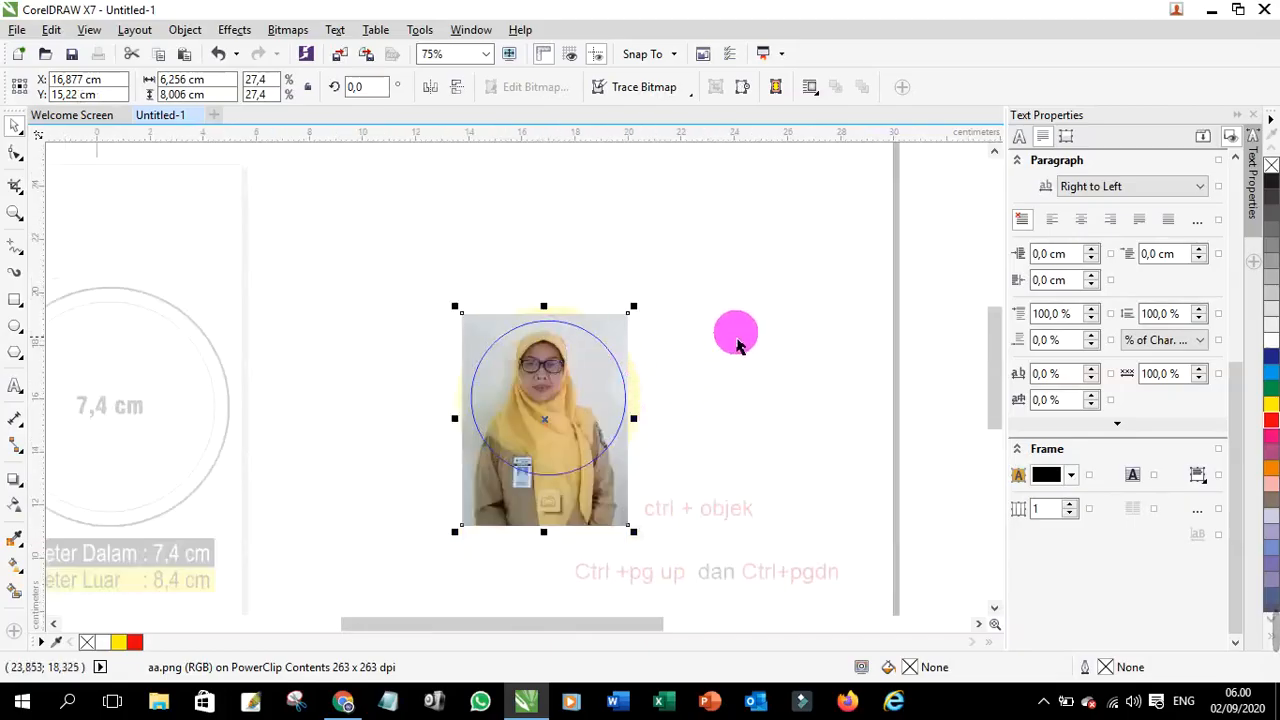
left_click(768, 297, "ctrl")
scroll(543, 402, "up", 1)
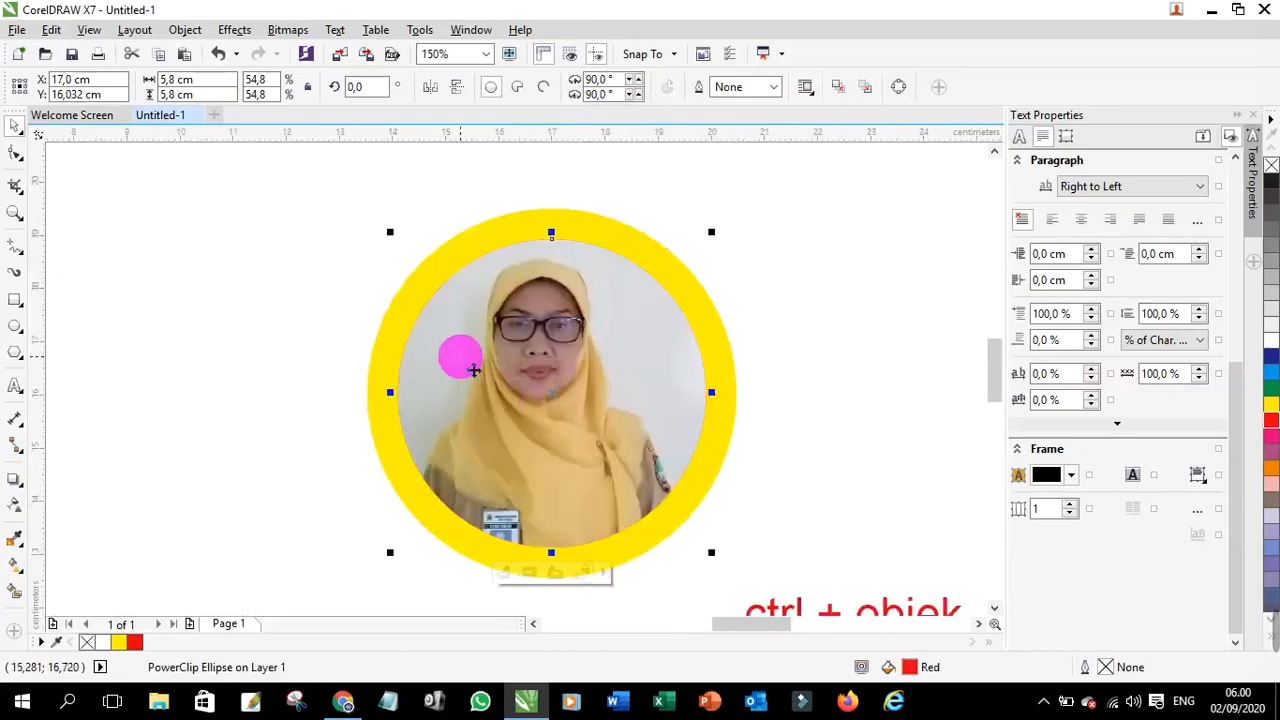
scroll(474, 370, "down", 1)
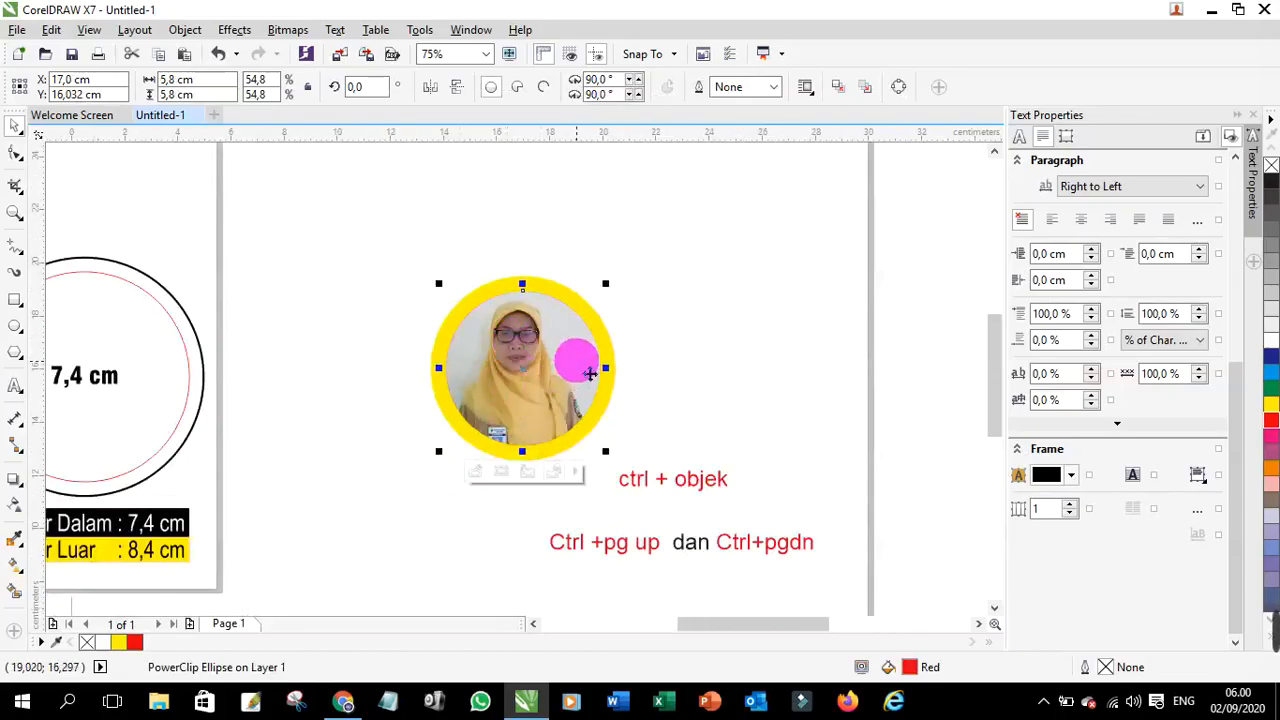
scroll(550, 379, "up", 1)
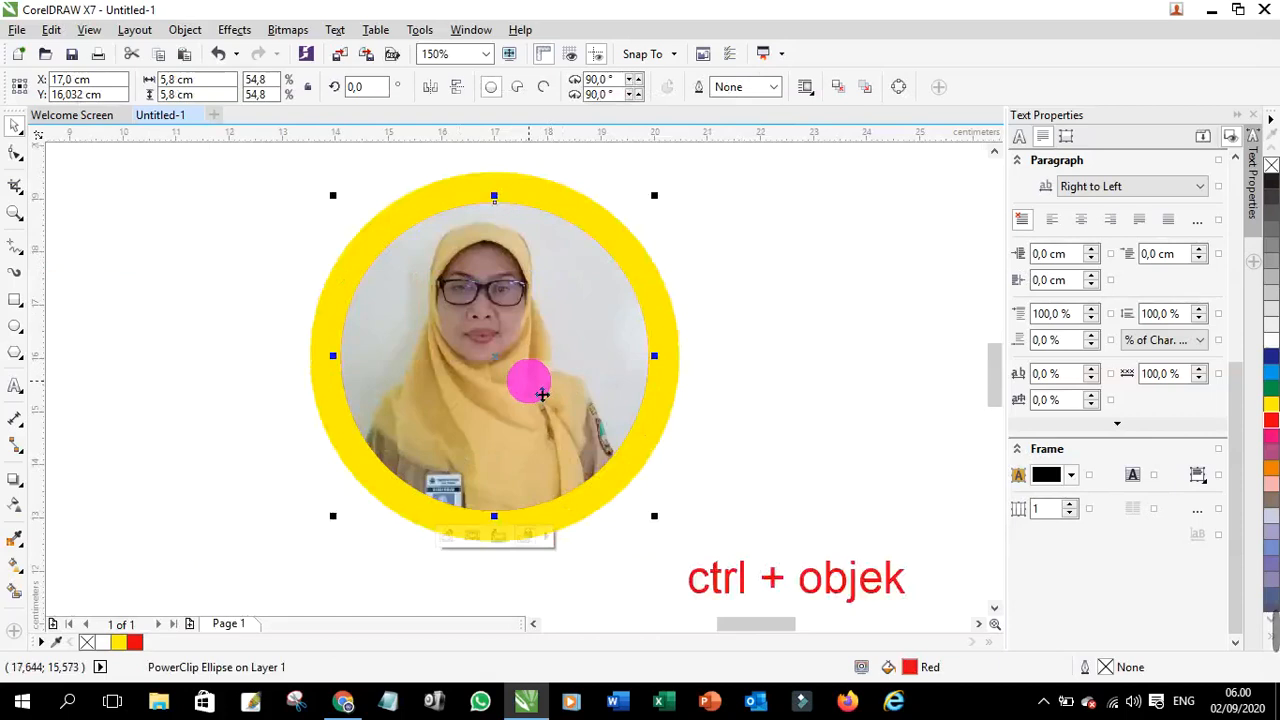